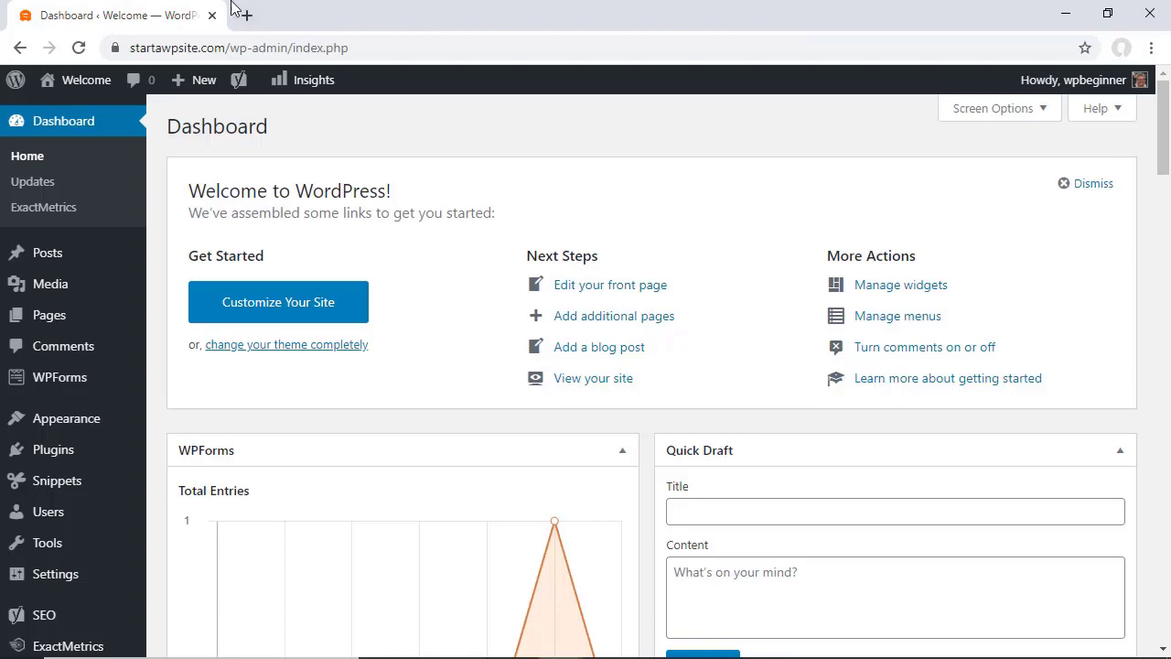
- Load tools.pingdom.com in a new Chrome tab, correcting the mistyped address
click(247, 16)
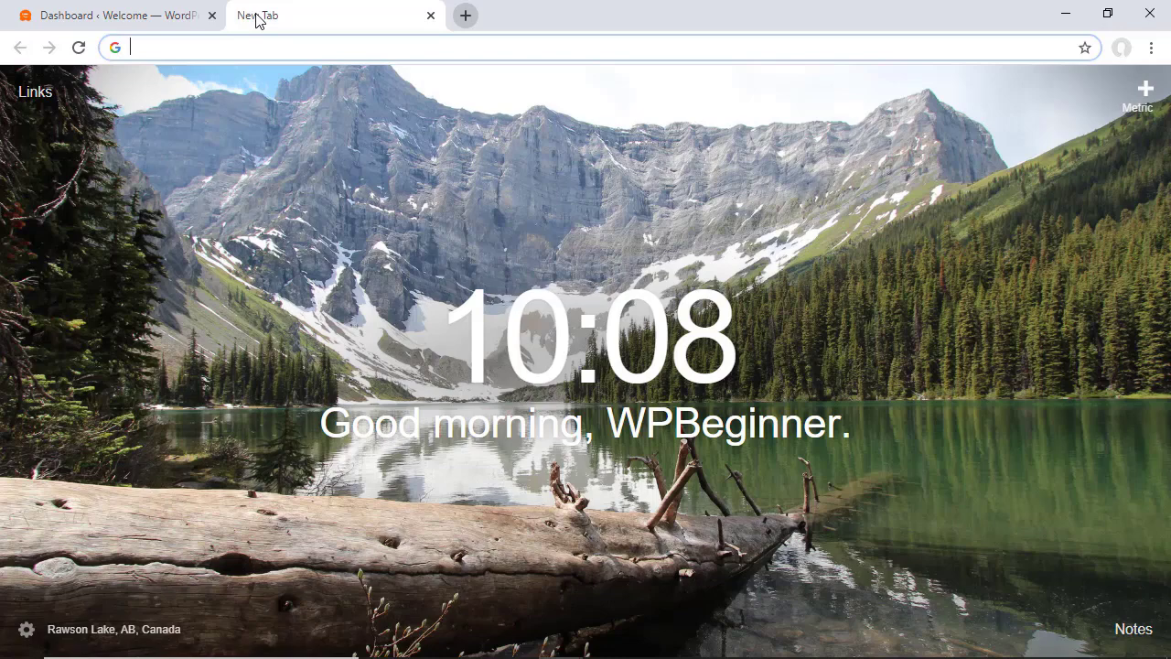
text(tool)
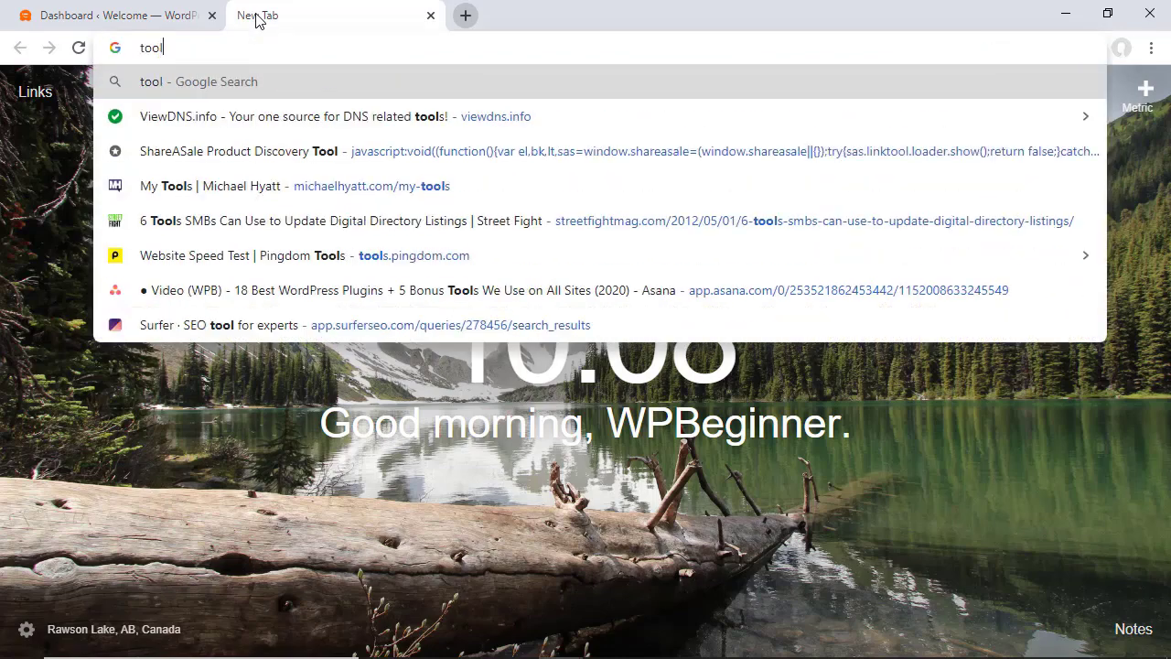
text(s.pings)
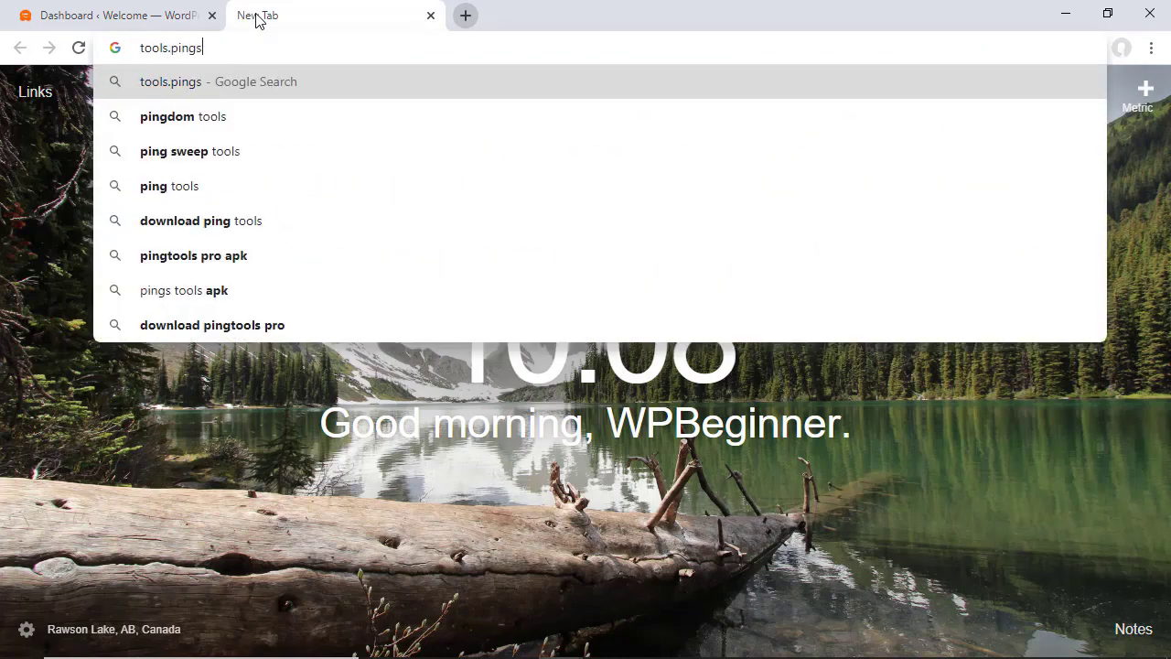
key(BackSpace)
text(dom.co)
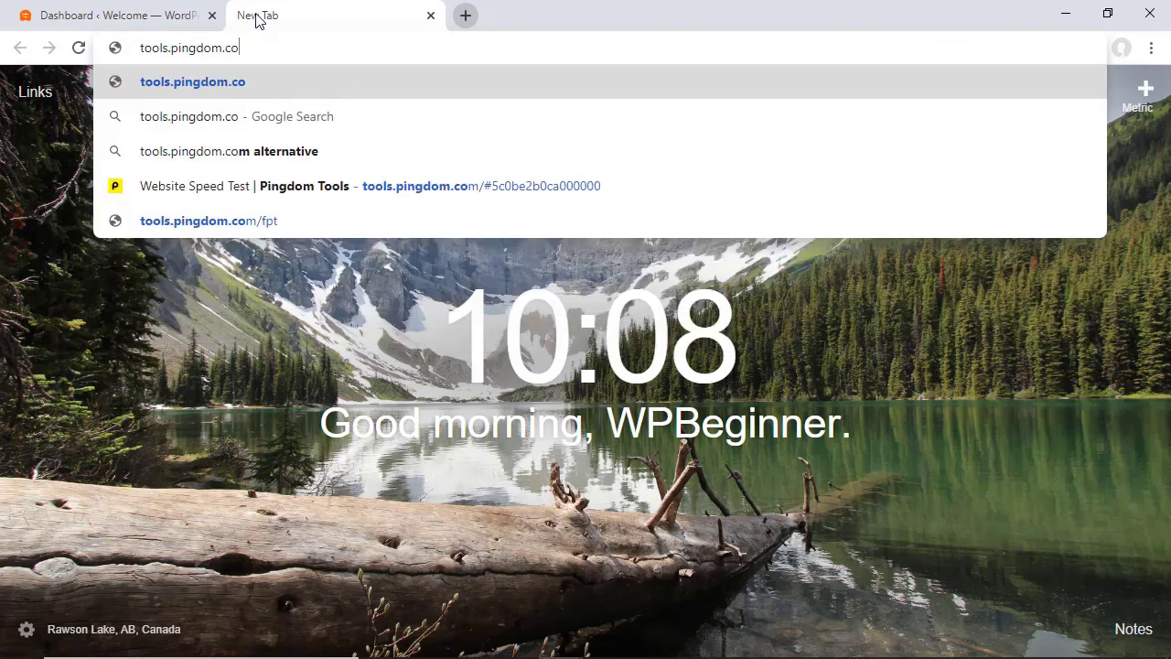
text(m)
key(Return)
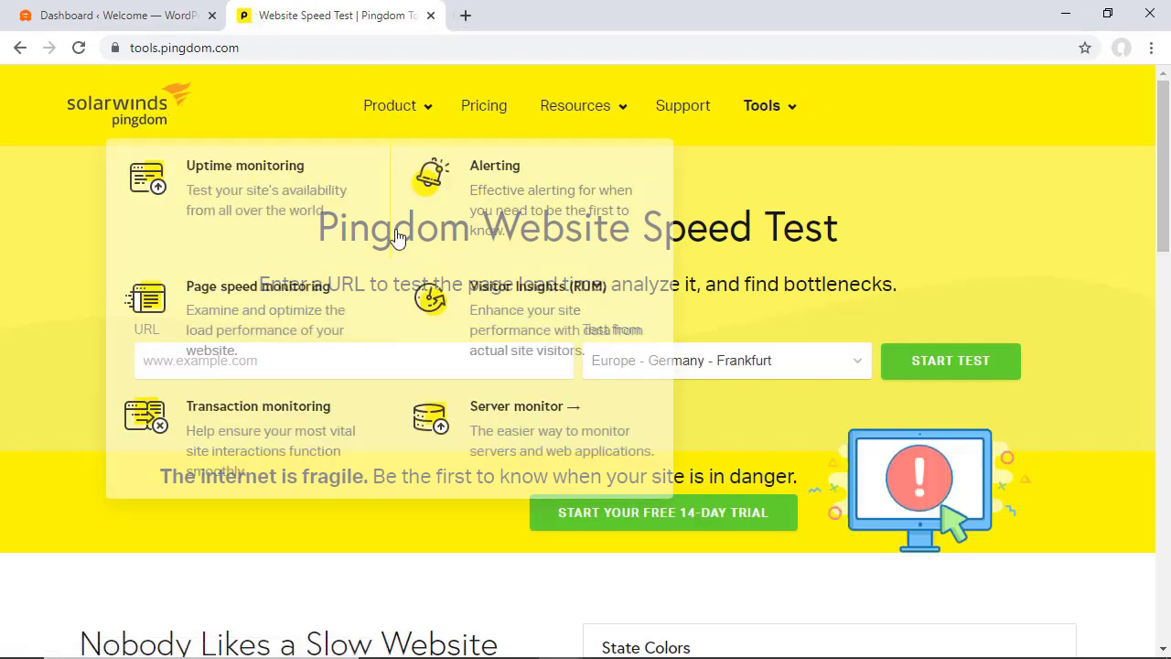
- Run a Pingdom speed test of startawpsite.com from Washington D.C
click(344, 359)
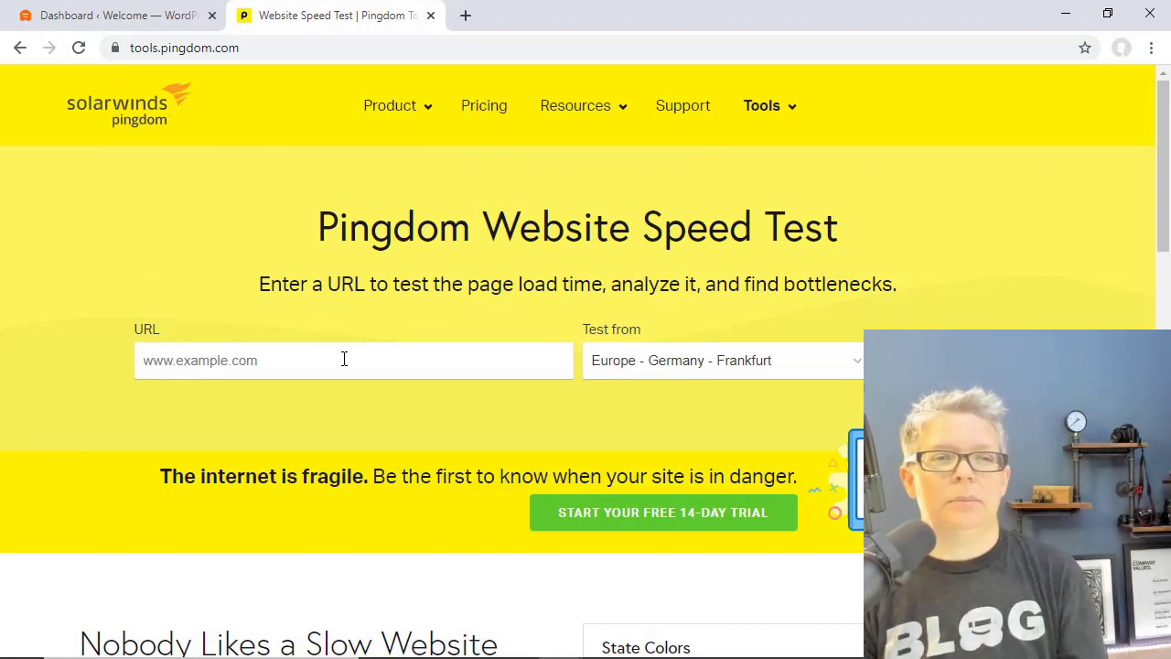
text(sst)
key(BackSpace)
key(BackSpace)
key(BackSpace)
text(s)
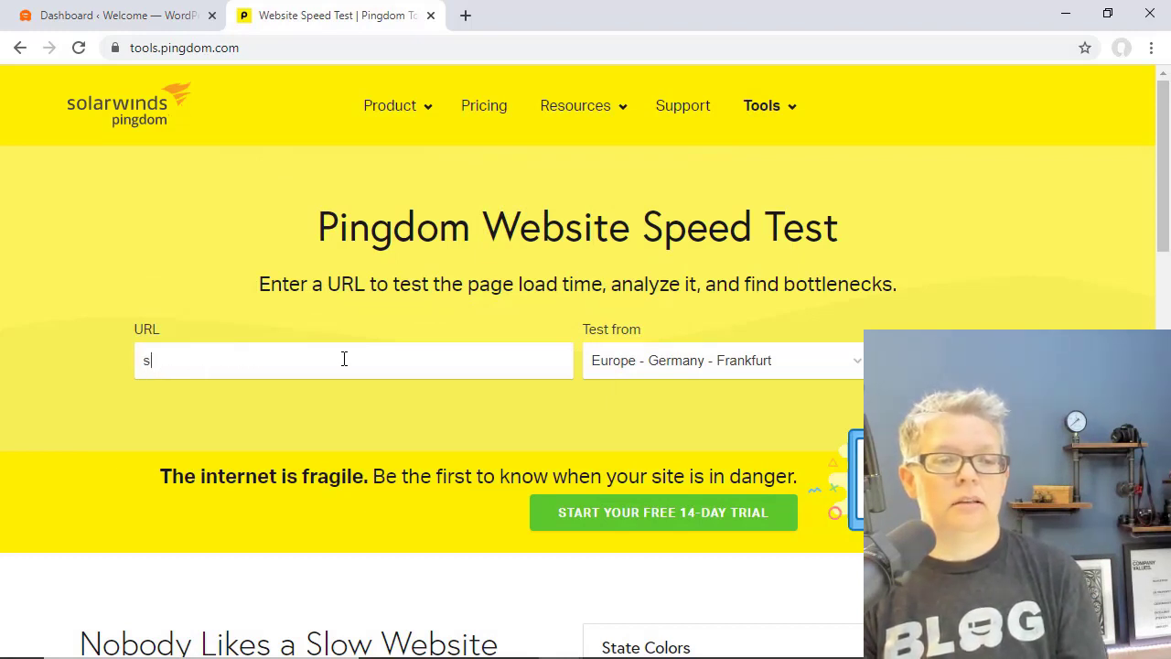
text(tartawpsite.com)
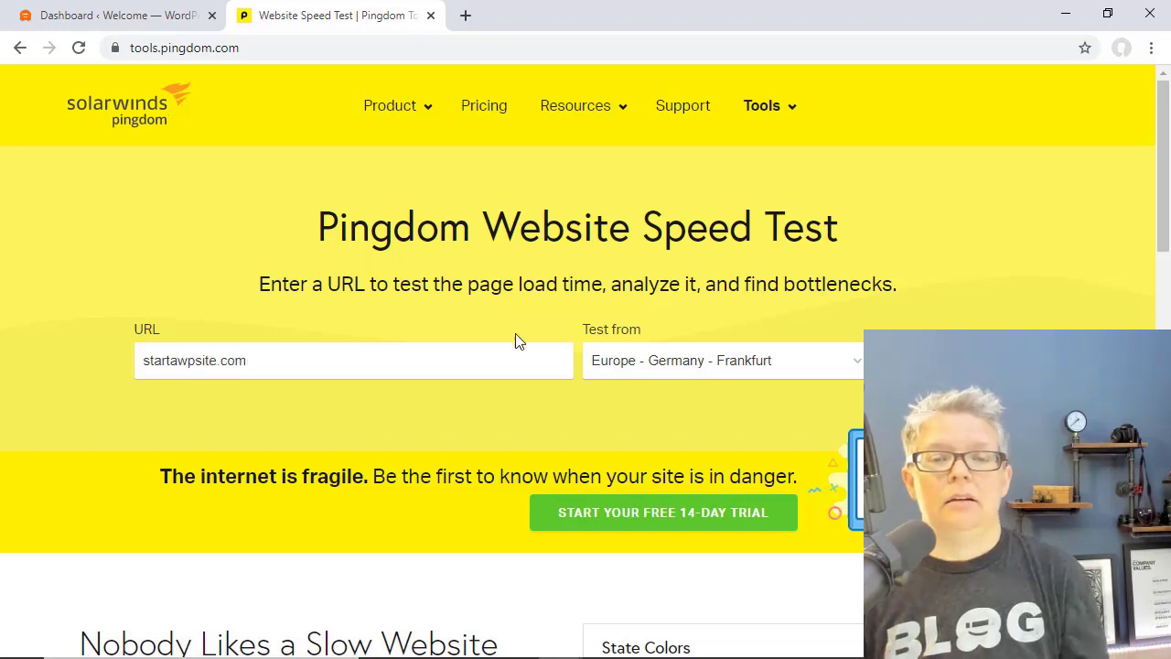
click(633, 366)
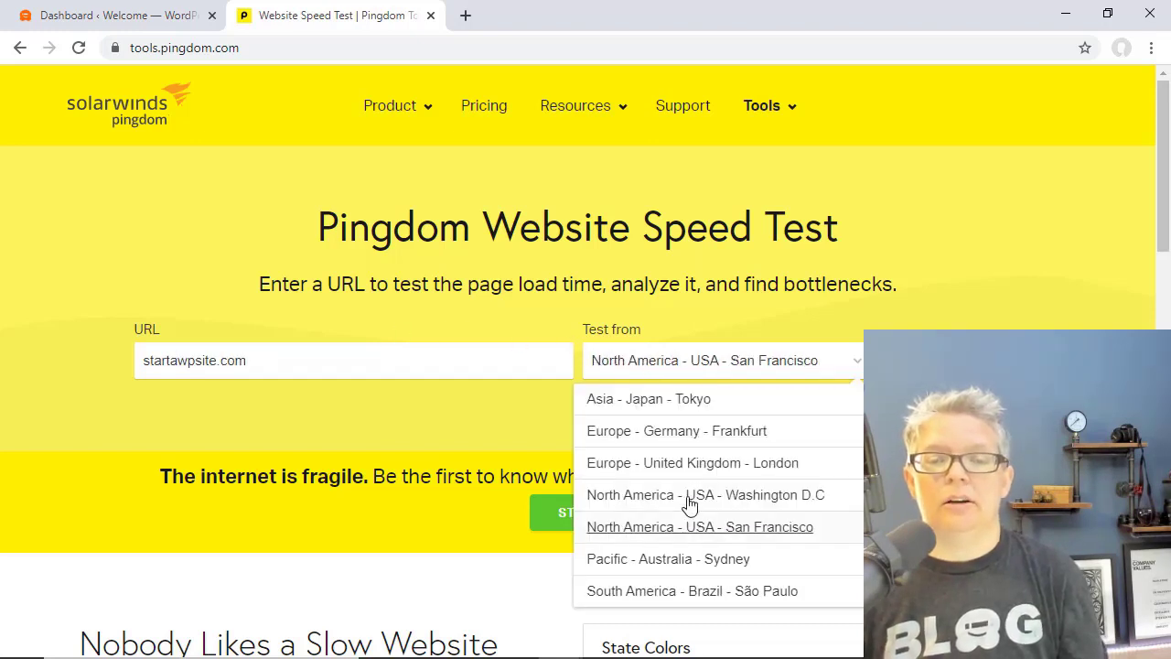
click(733, 496)
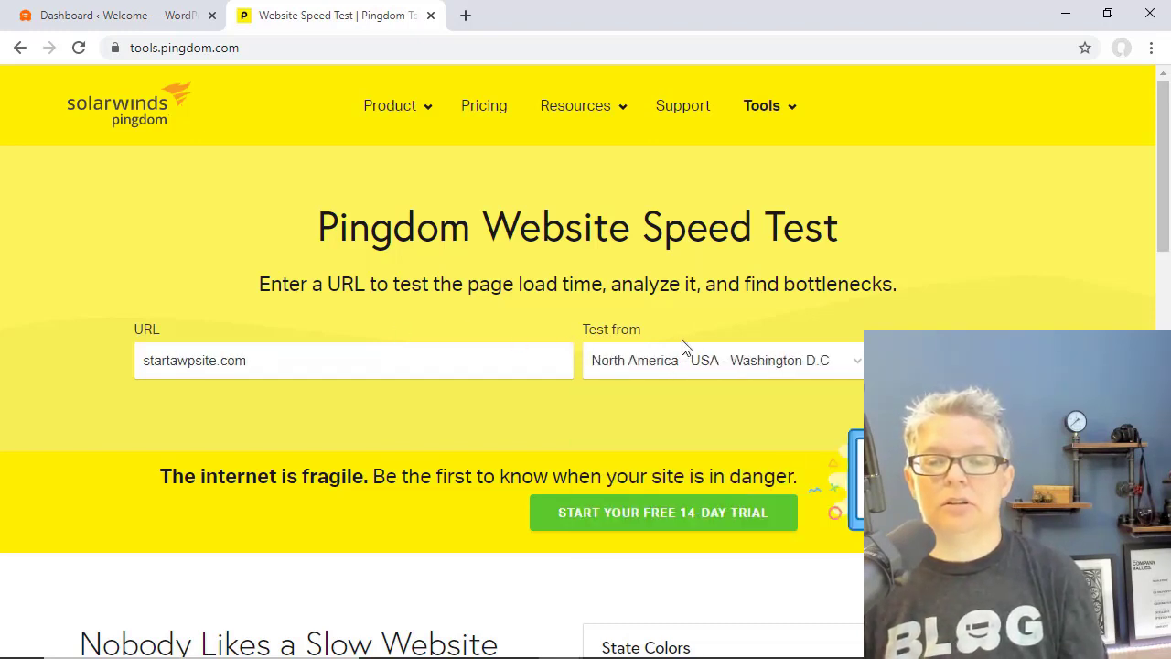
key(Return)
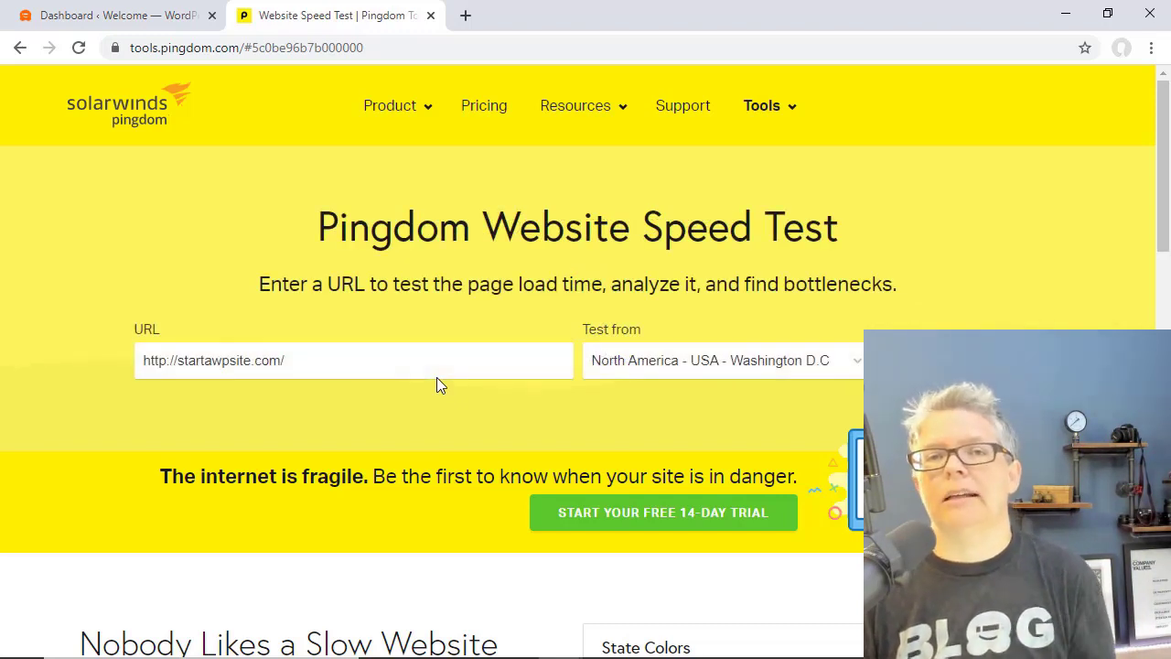
- Capture the baseline results summary (C 73, 1.54 s load) with Snagit
scroll(437, 377, down, 1)
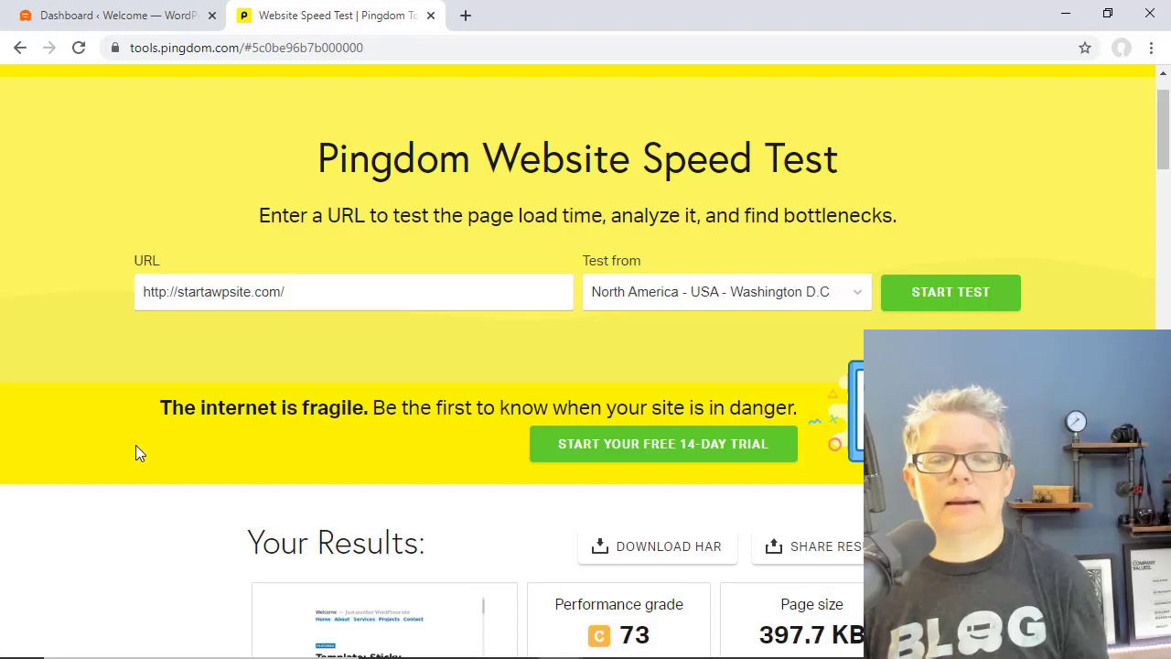
scroll(136, 445, down, 3)
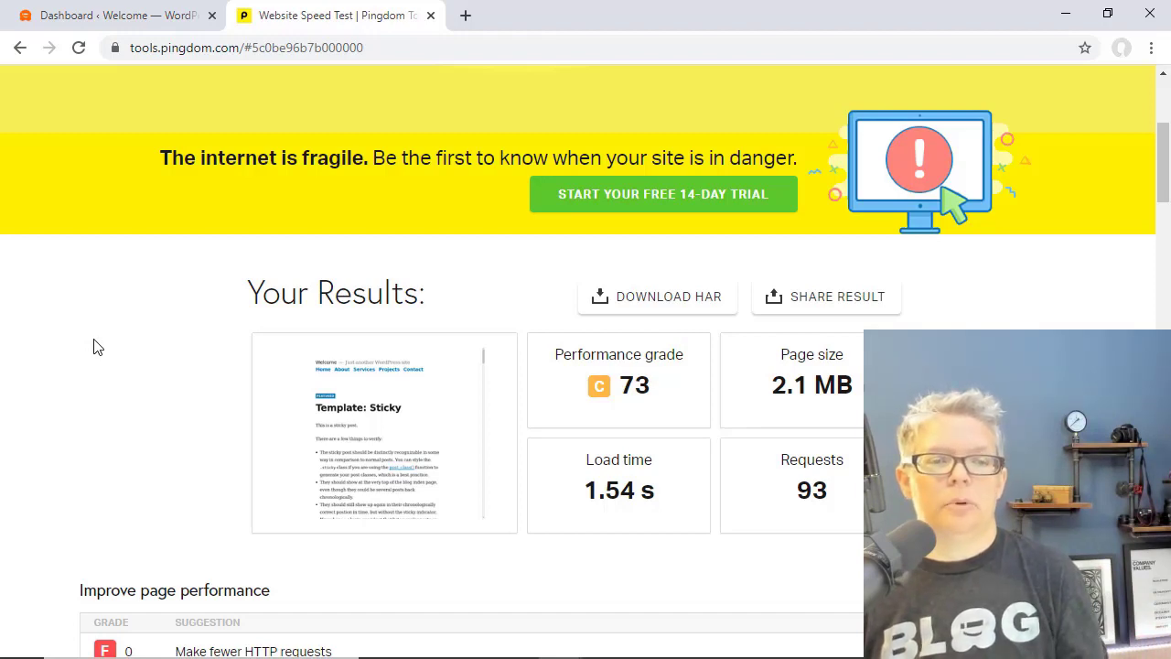
key(Print)
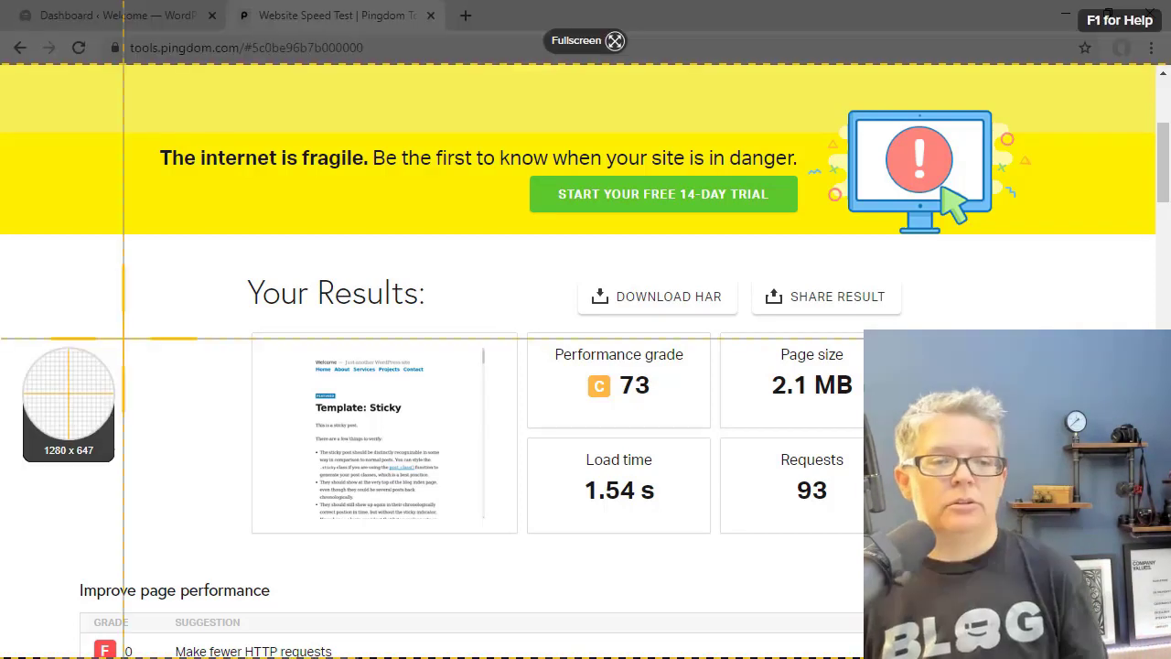
drag(194, 238, 951, 538)
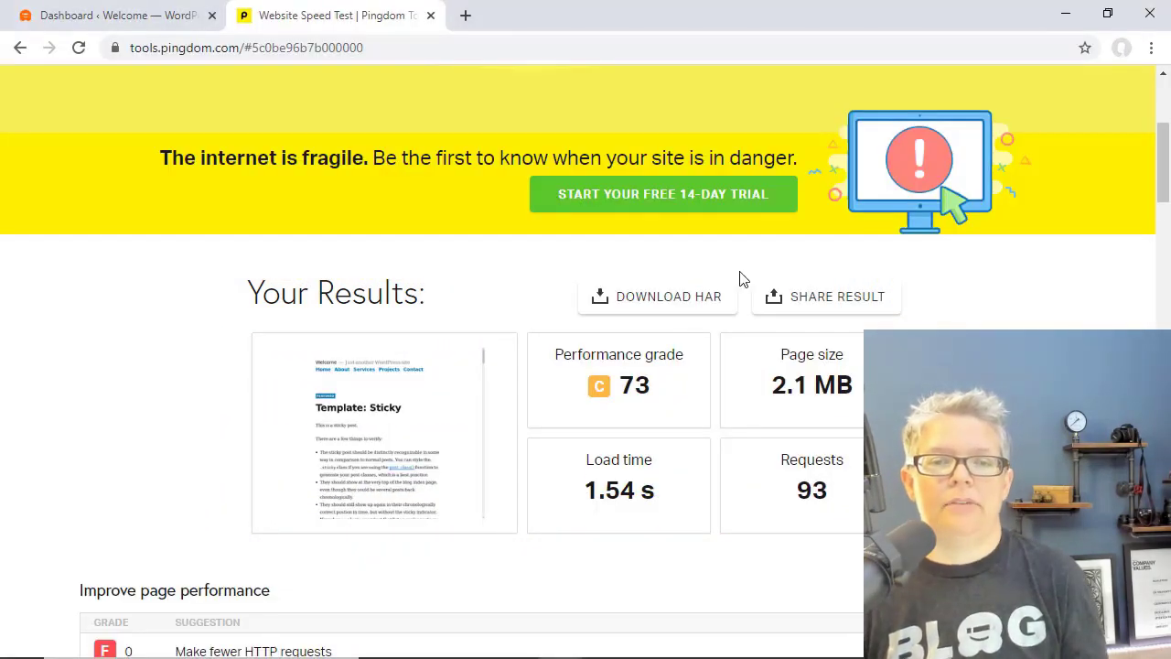
click(465, 16)
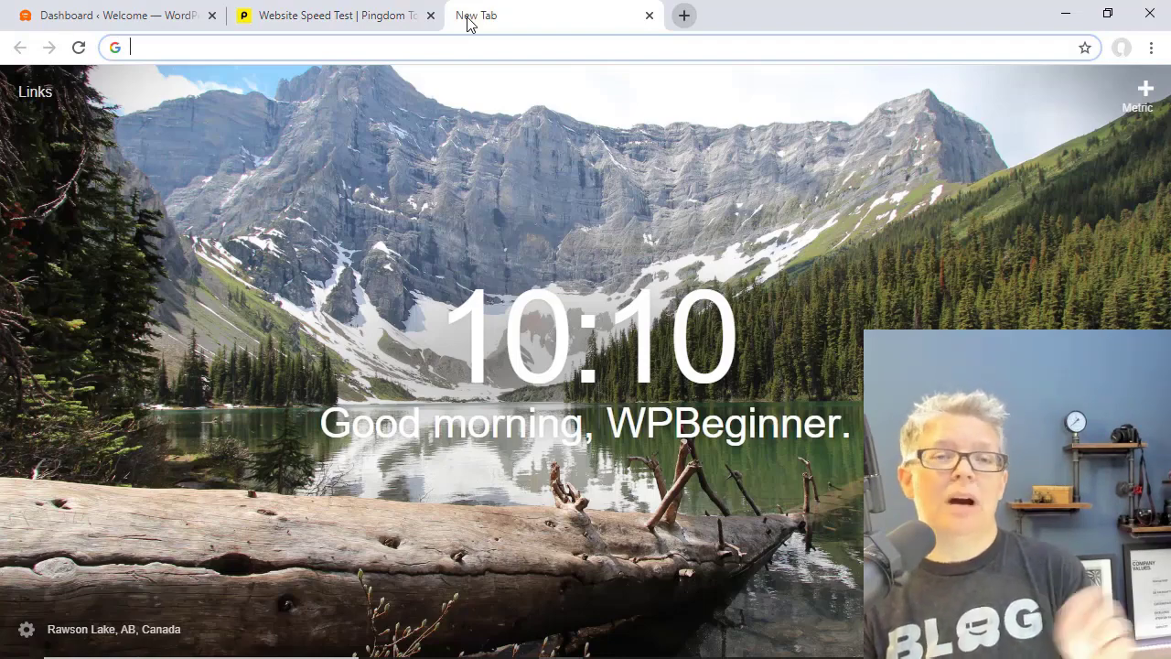
- Load wpbeginner.com/refer/wp-rocket in the new tab, then return to the WordPress Dashboard tab
text(wpbeginner.com)
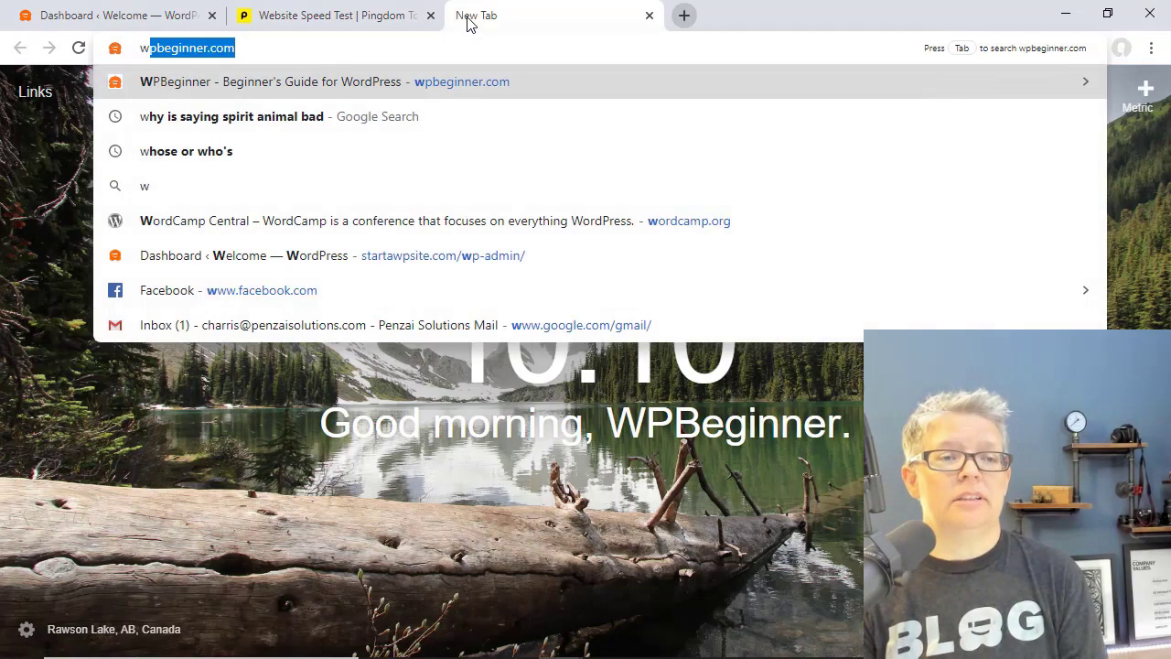
key(Right)
text(/r)
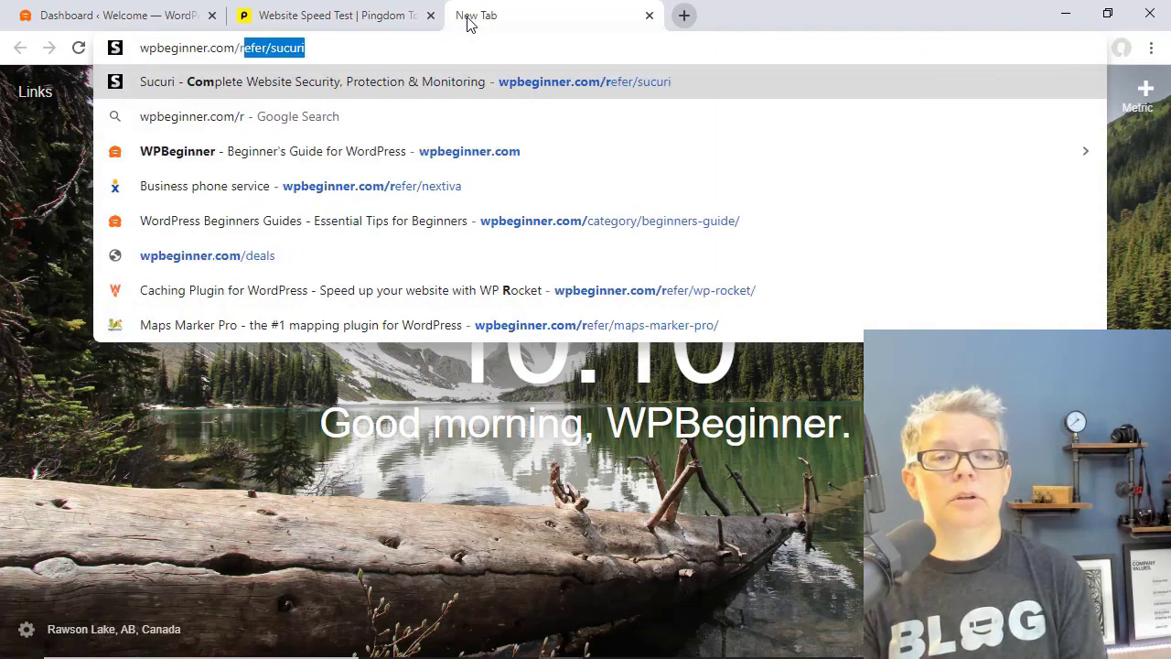
text(efer/wp)
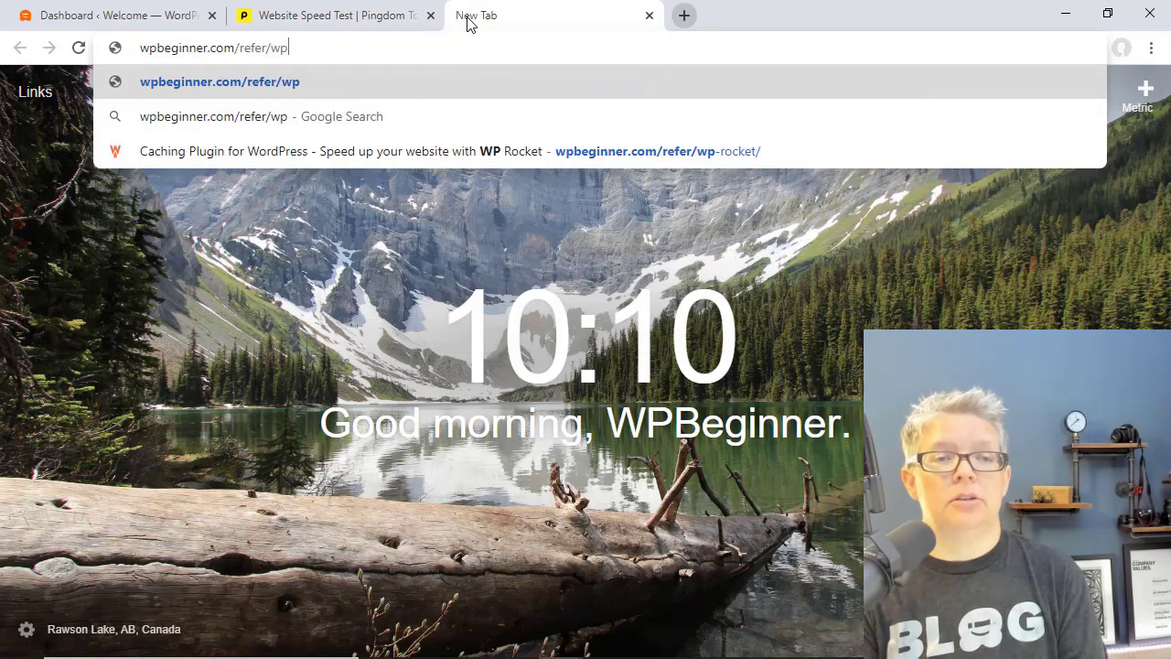
text(-rocket)
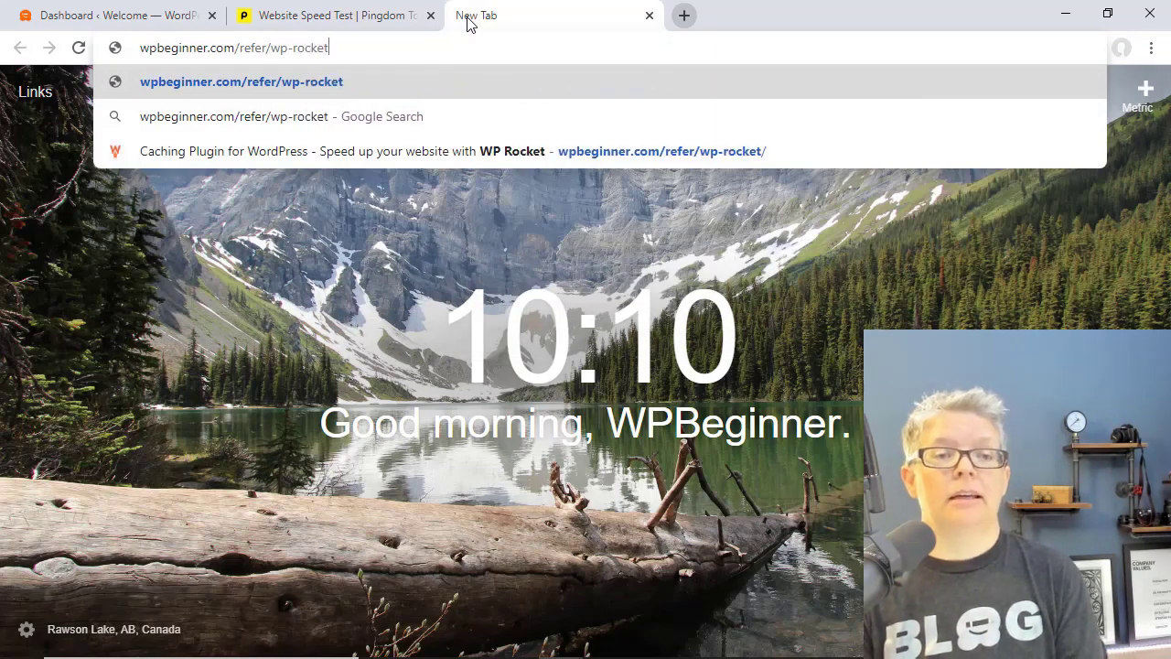
key(Return)
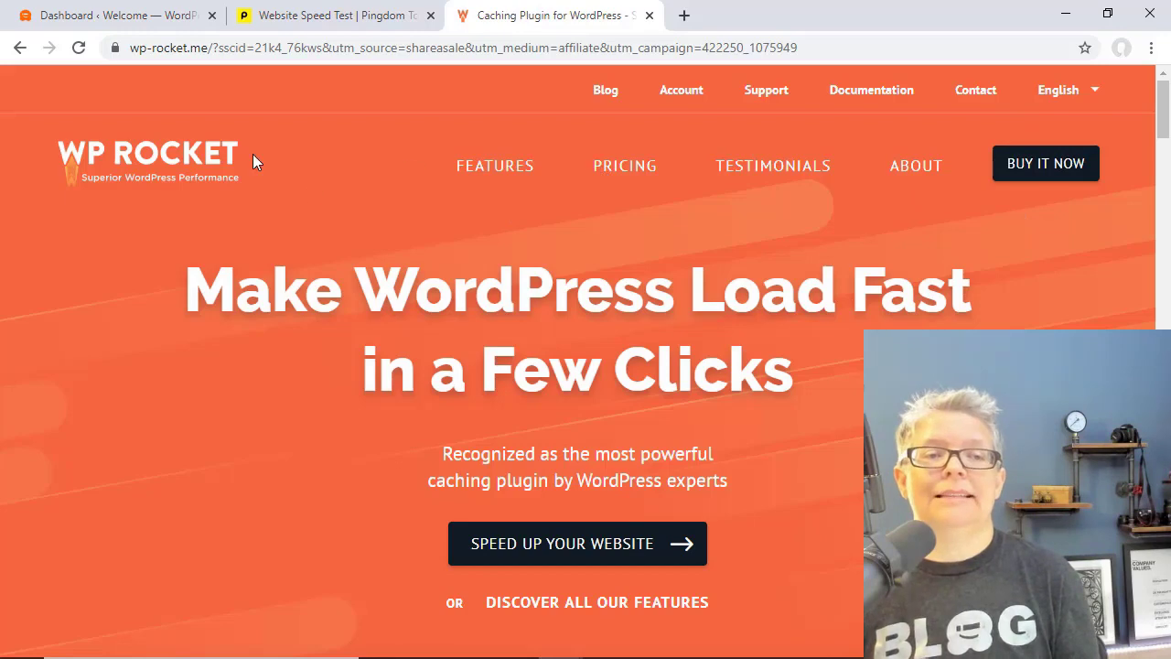
click(102, 20)
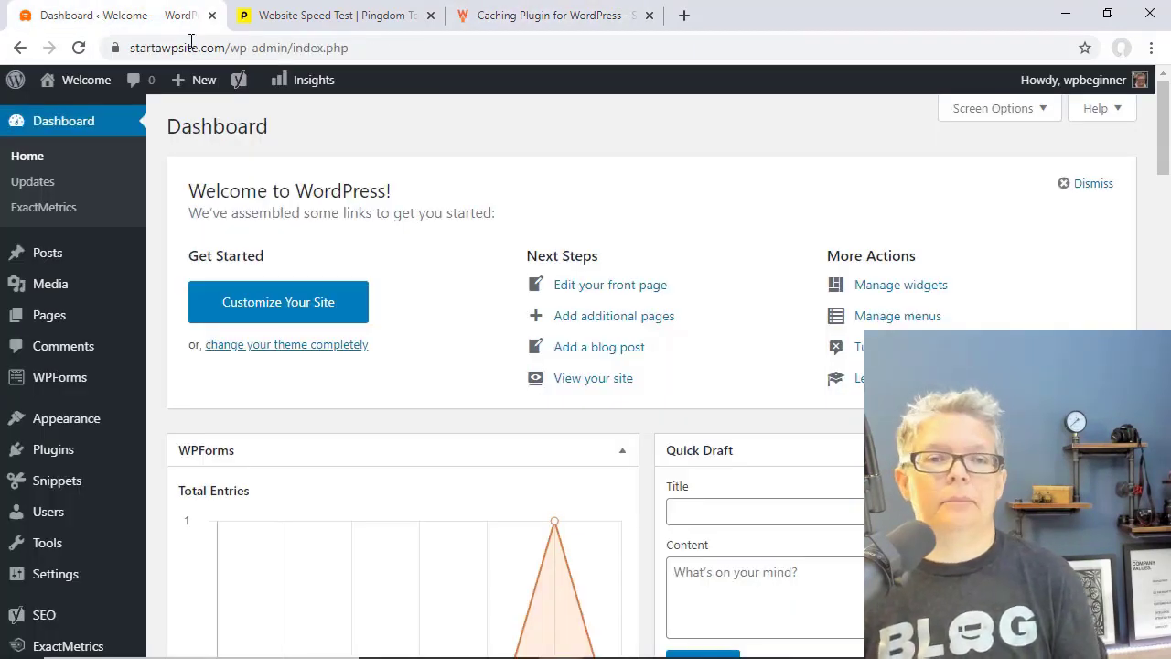
- Close the WP Rocket site tab, then upload, install and activate wp-rocket-master.zip
middle_click(551, 16)
mouse_move(53, 467)
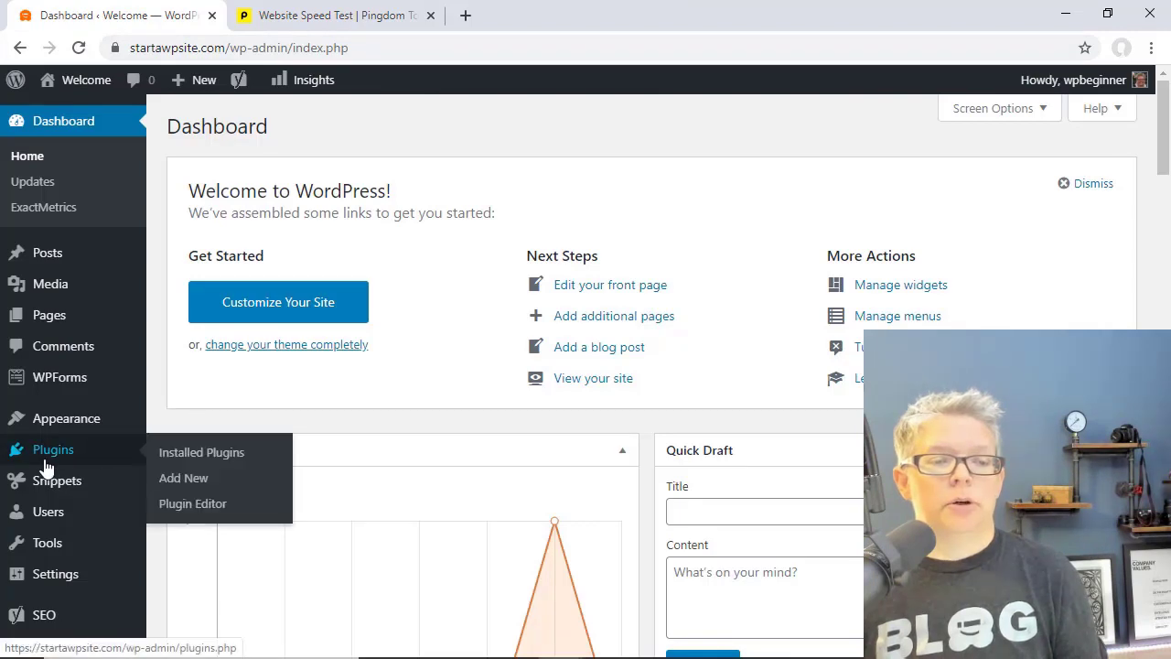
click(186, 479)
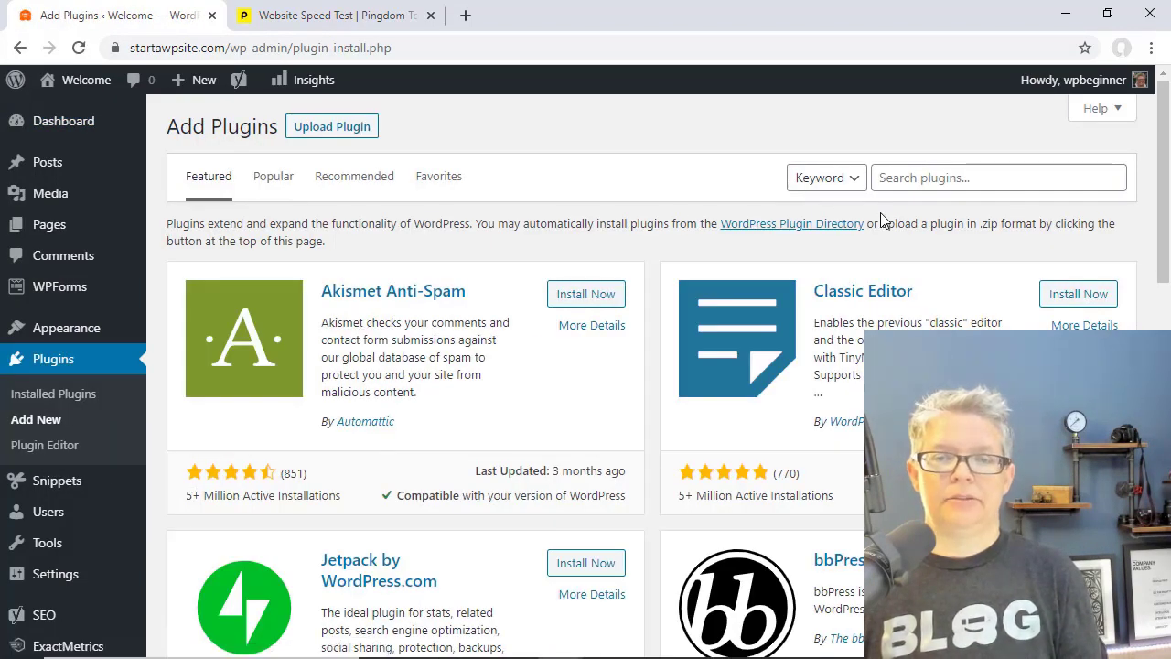
click(332, 130)
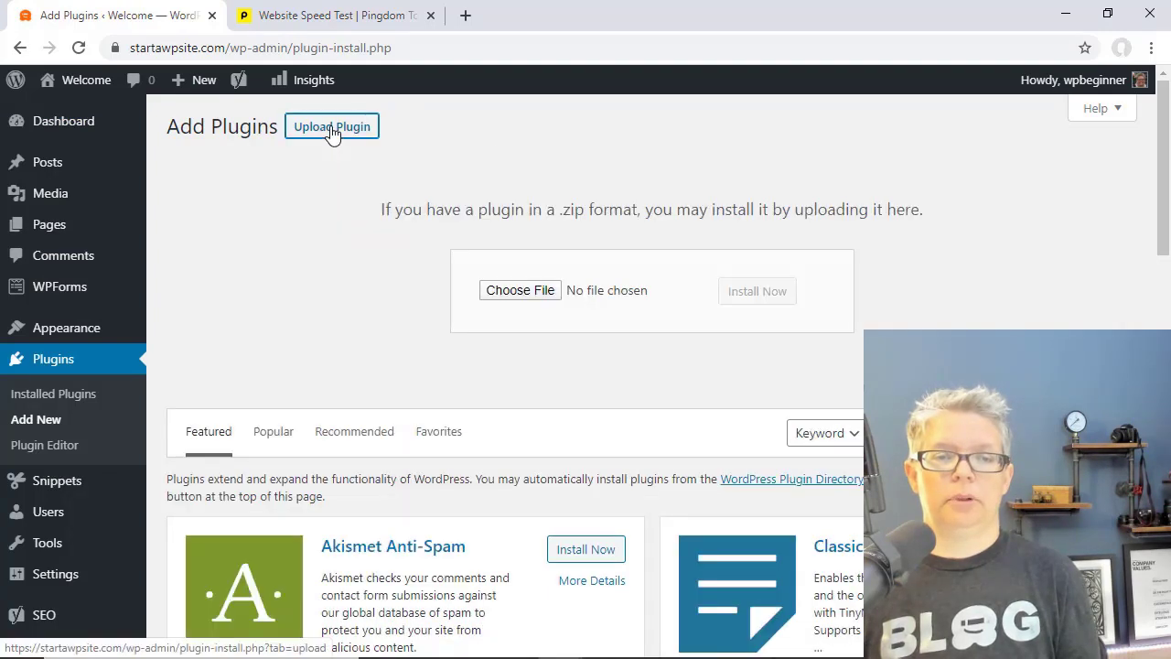
click(508, 291)
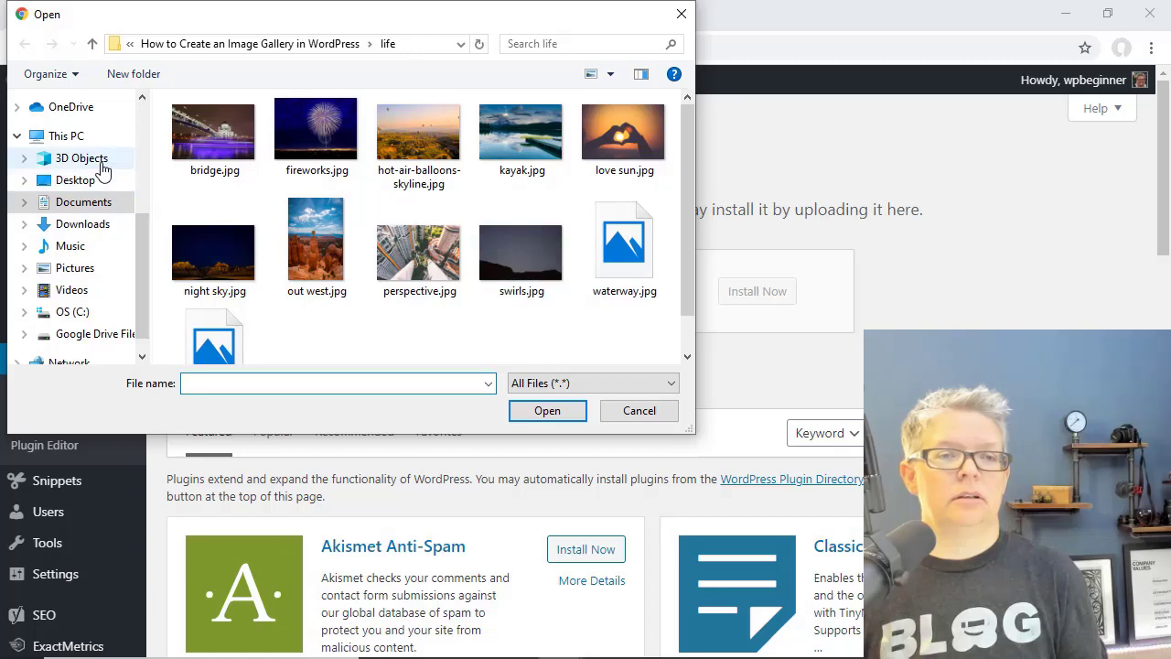
scroll(87, 165, up, 2)
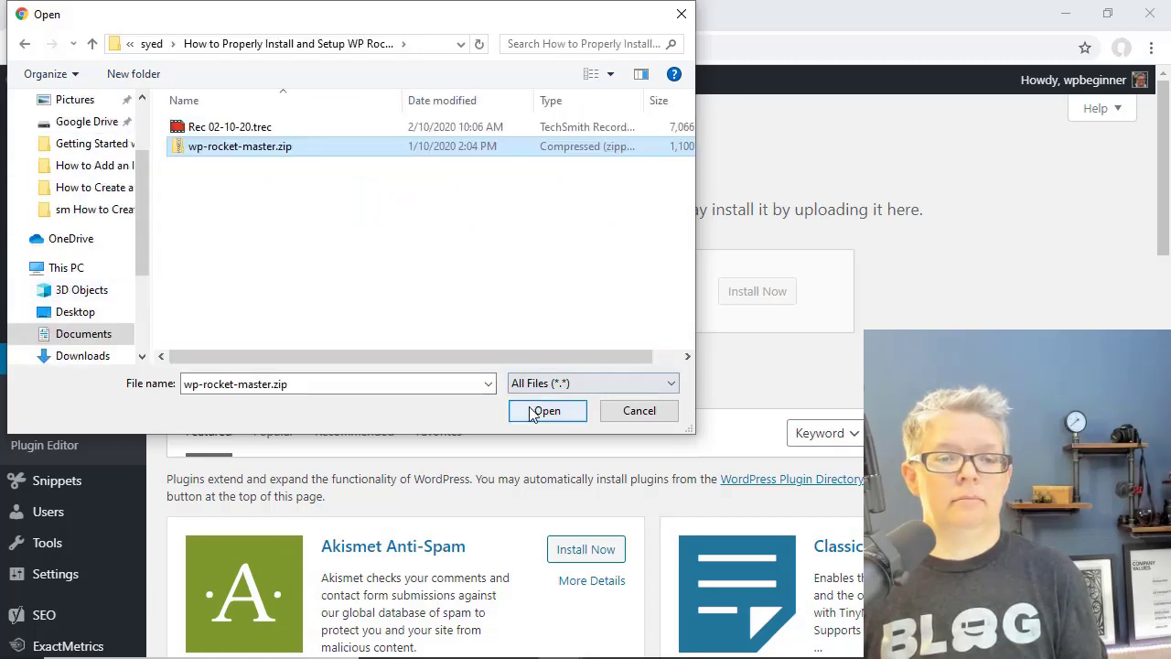
click(536, 411)
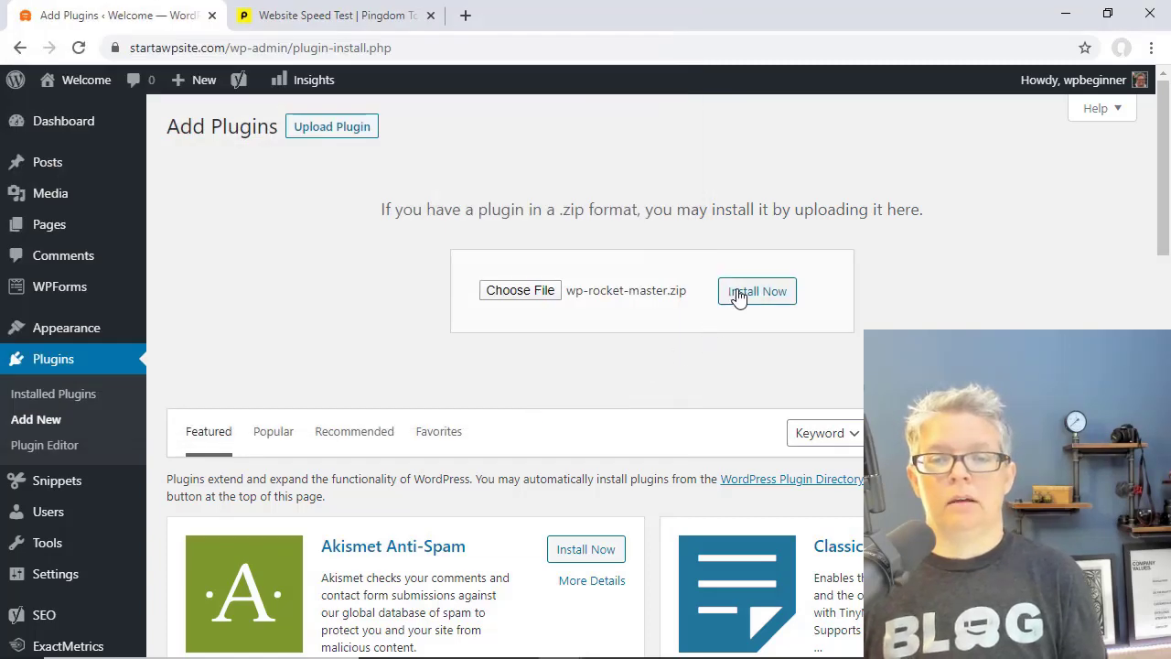
click(752, 300)
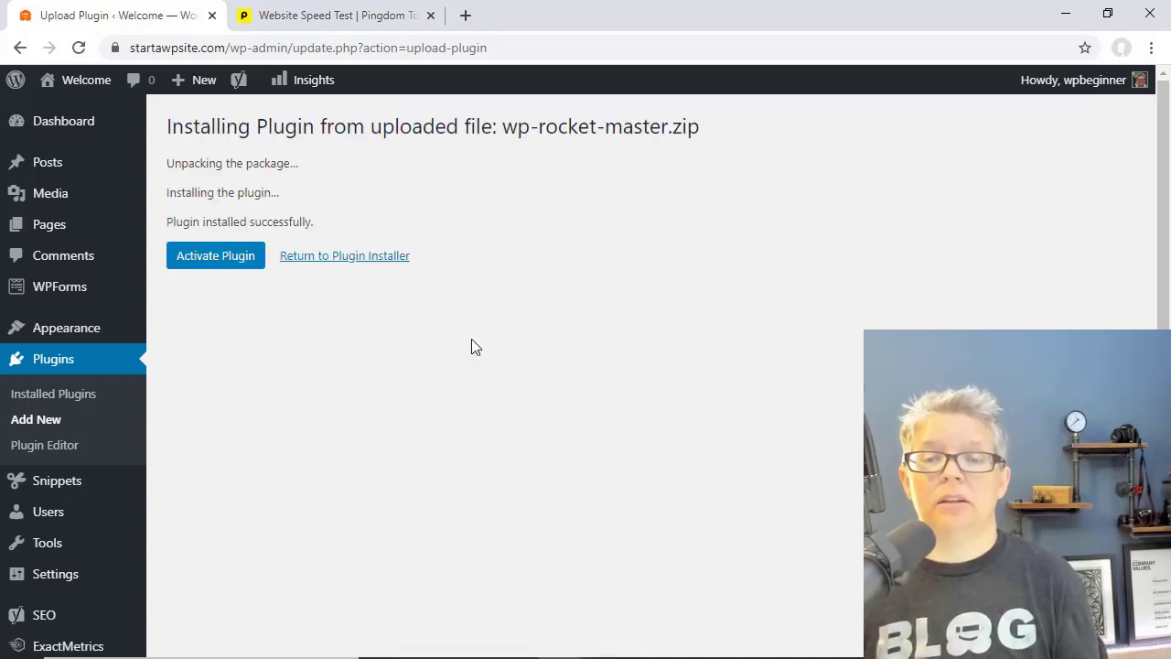
click(211, 260)
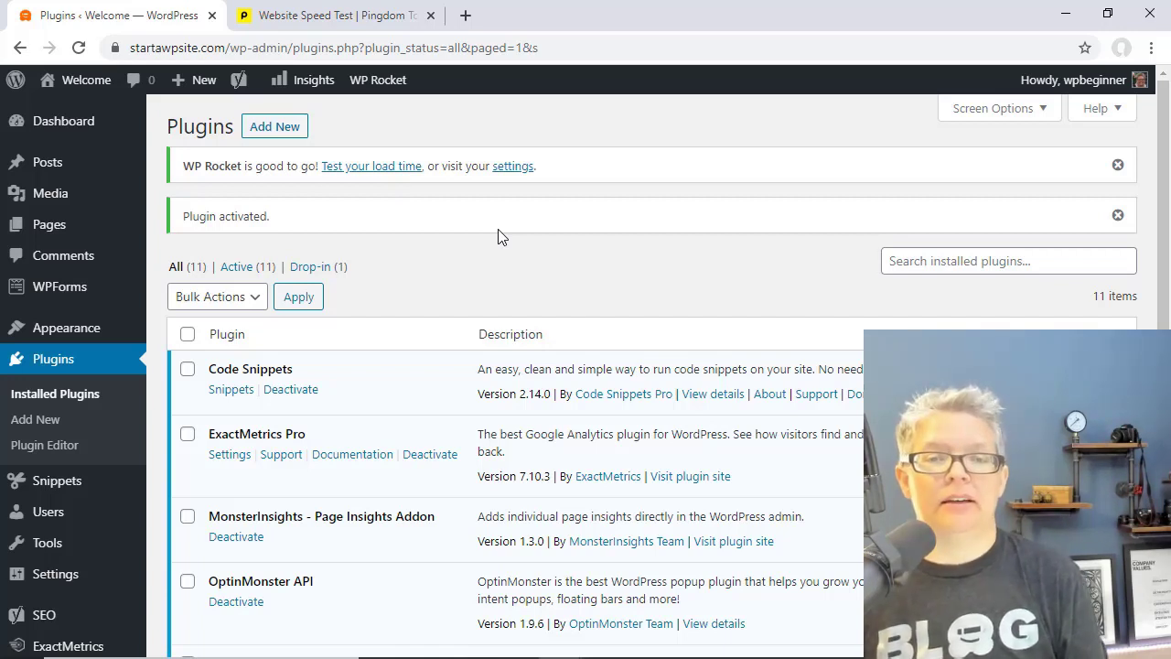
- Re-run the Pingdom test, which now shows a 1.13 s load time at grade C 73
click(329, 16)
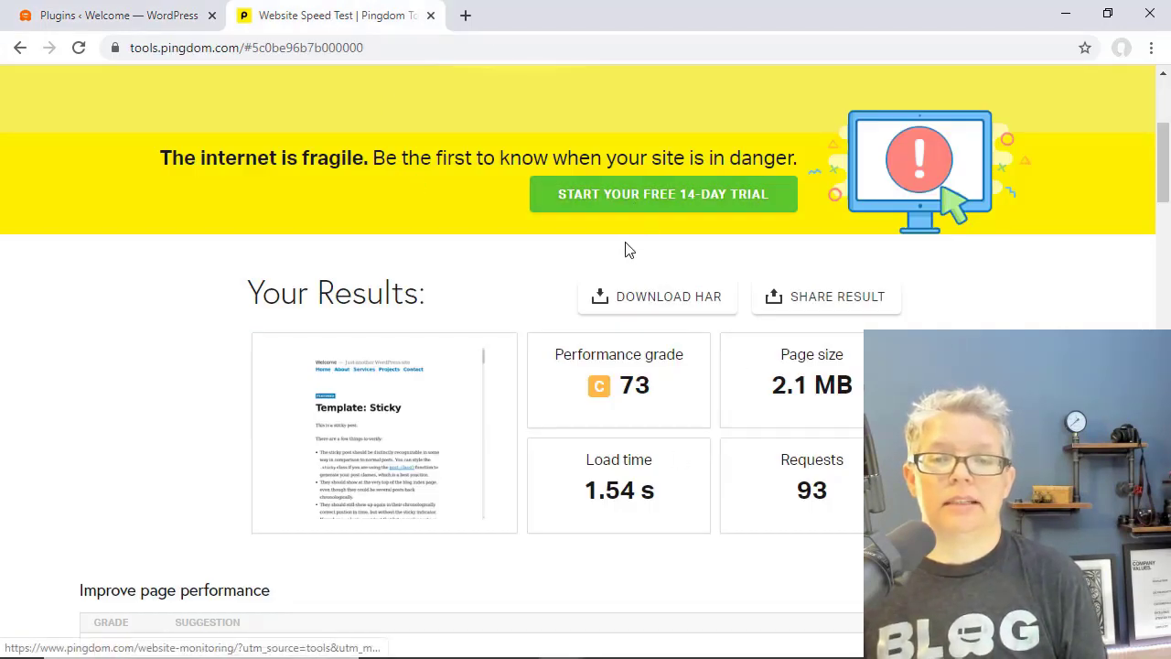
scroll(627, 247, up, 2)
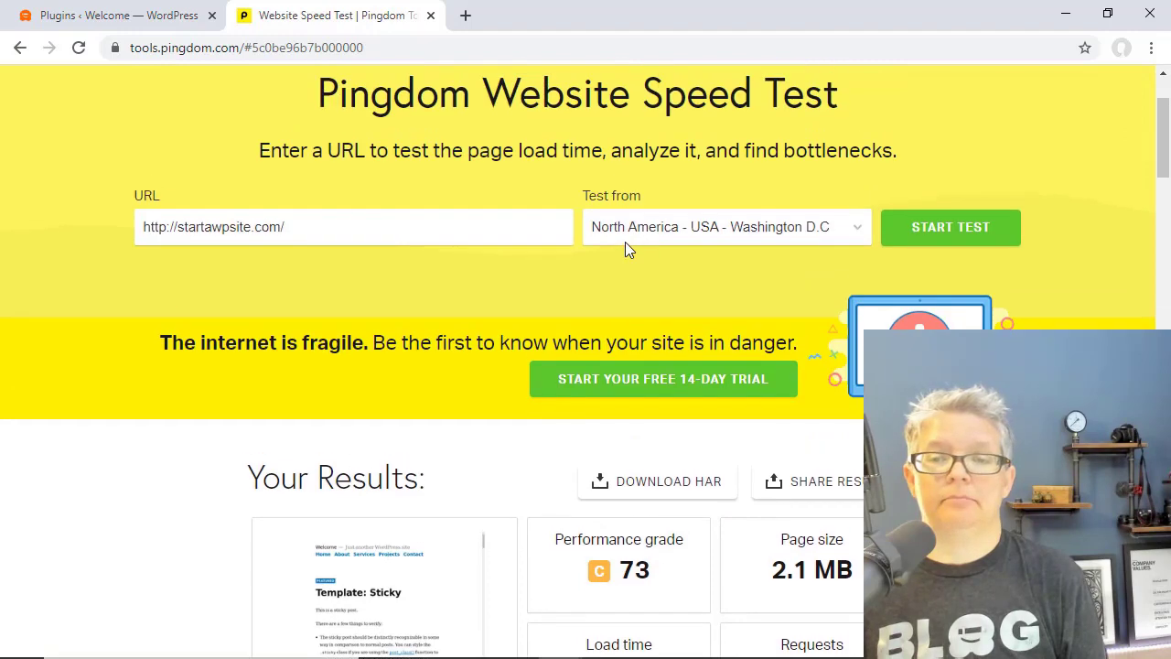
click(927, 231)
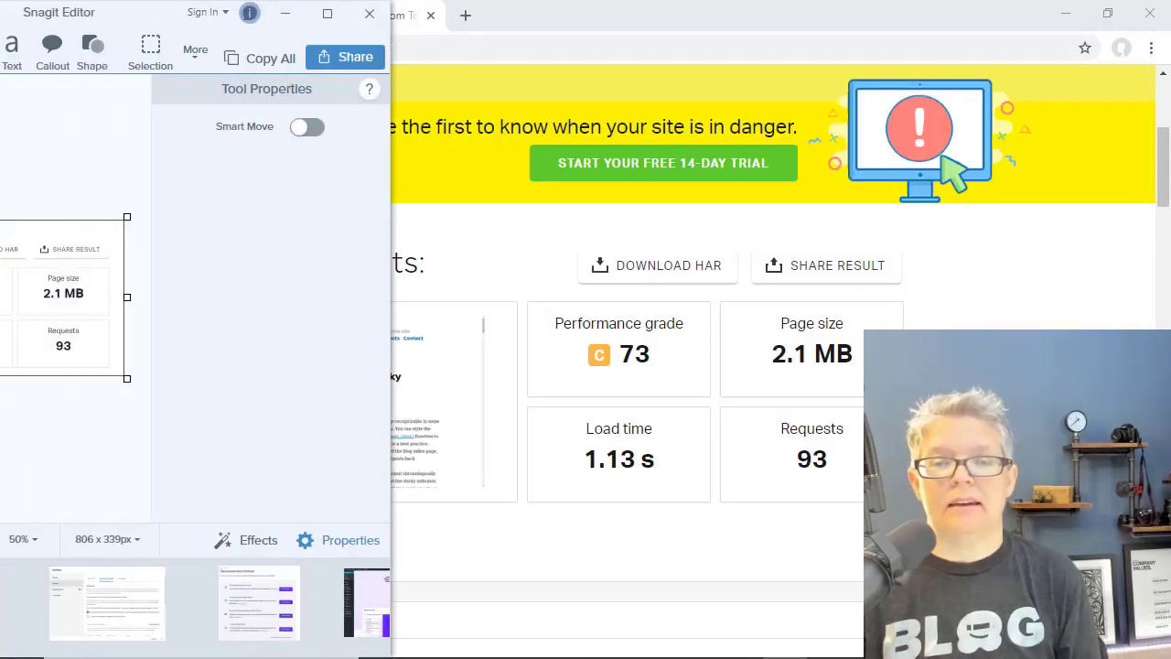
- Compare the earlier 1.54 s Snagit capture side by side with the new 1.13 s results
drag(0, 41, 987, 115)
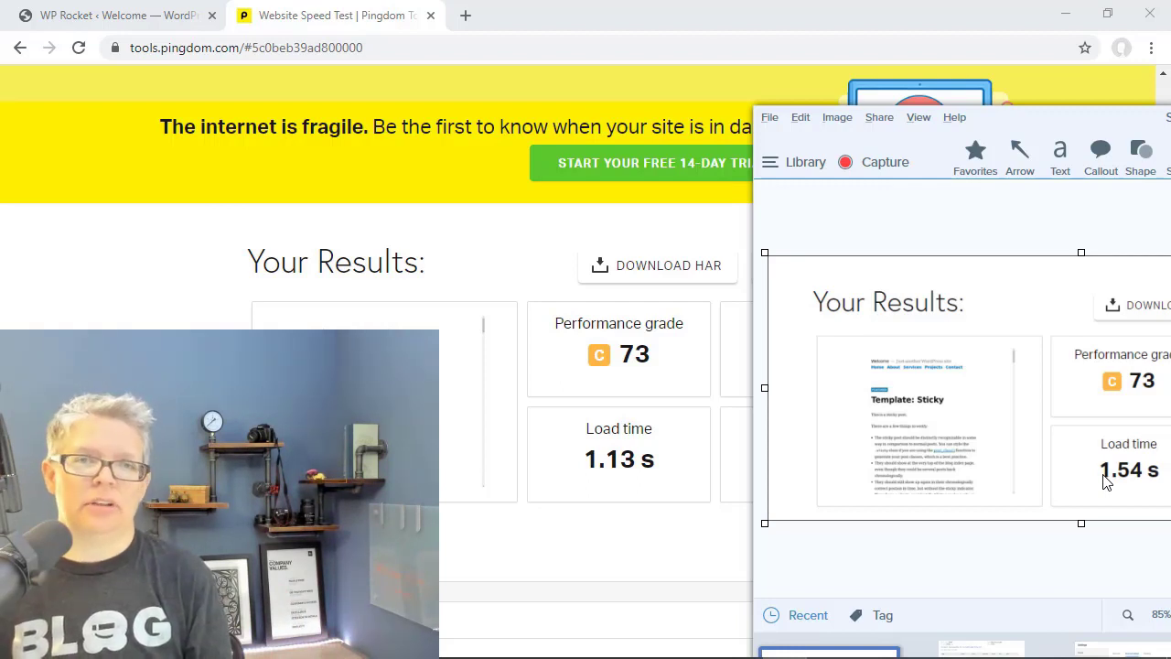
drag(1068, 123, 912, 81)
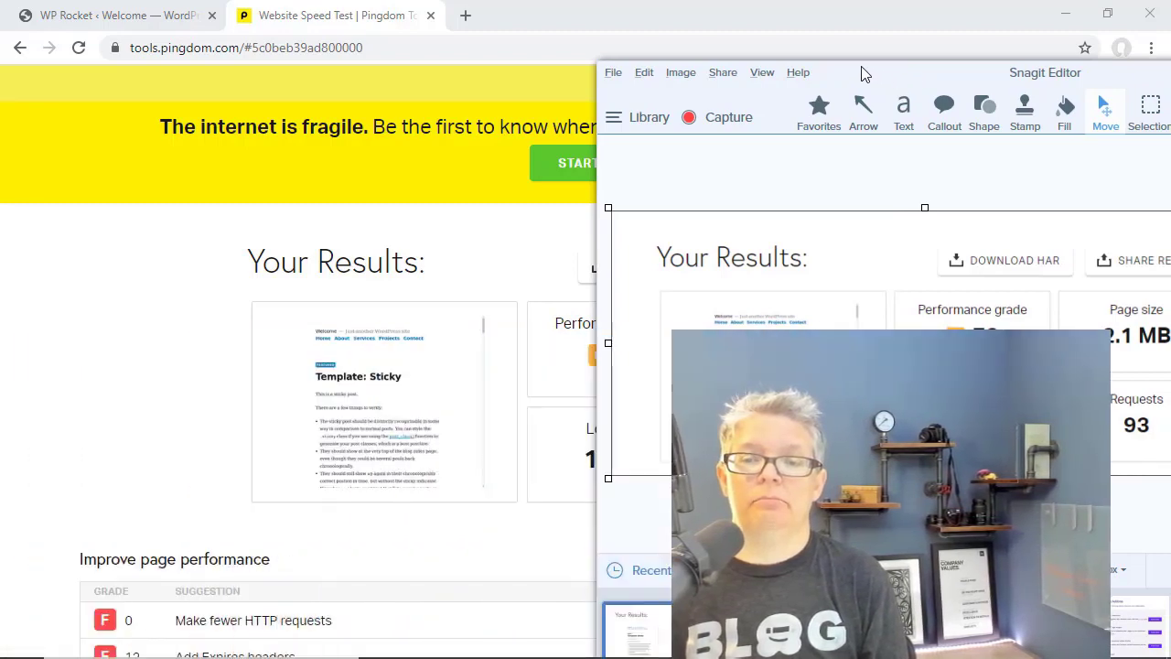
drag(854, 73, 971, 73)
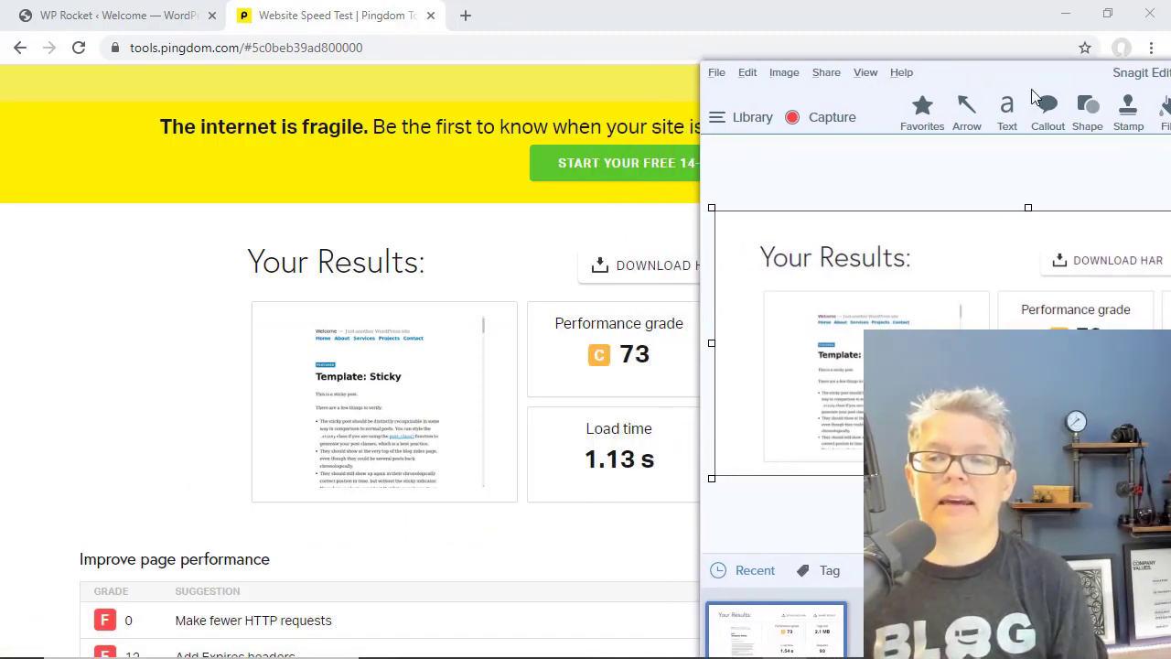
drag(1015, 74, 825, 73)
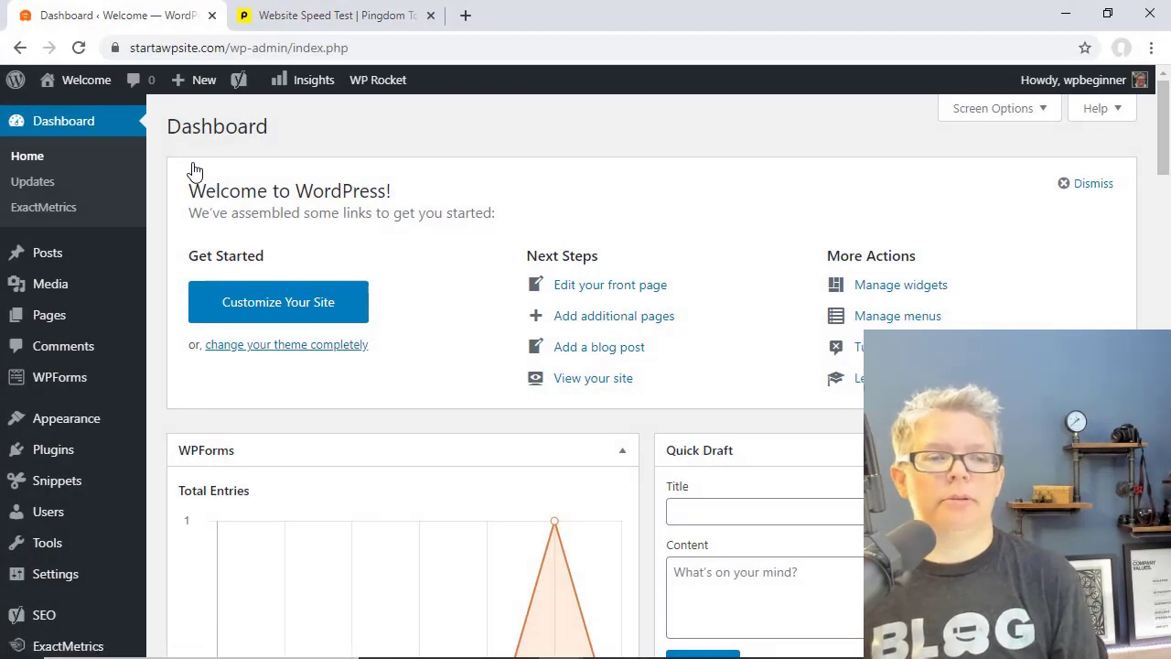
scroll(165, 227, down, 2)
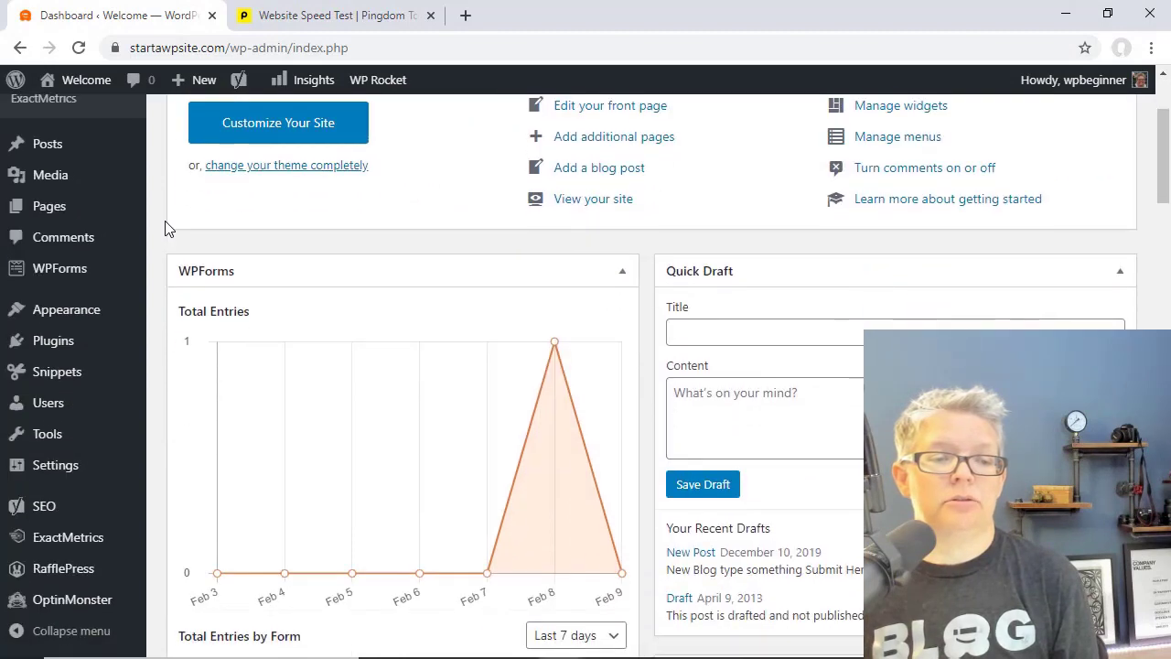
- Open the WP Rocket page from the WordPress Settings menu
mouse_move(50, 468)
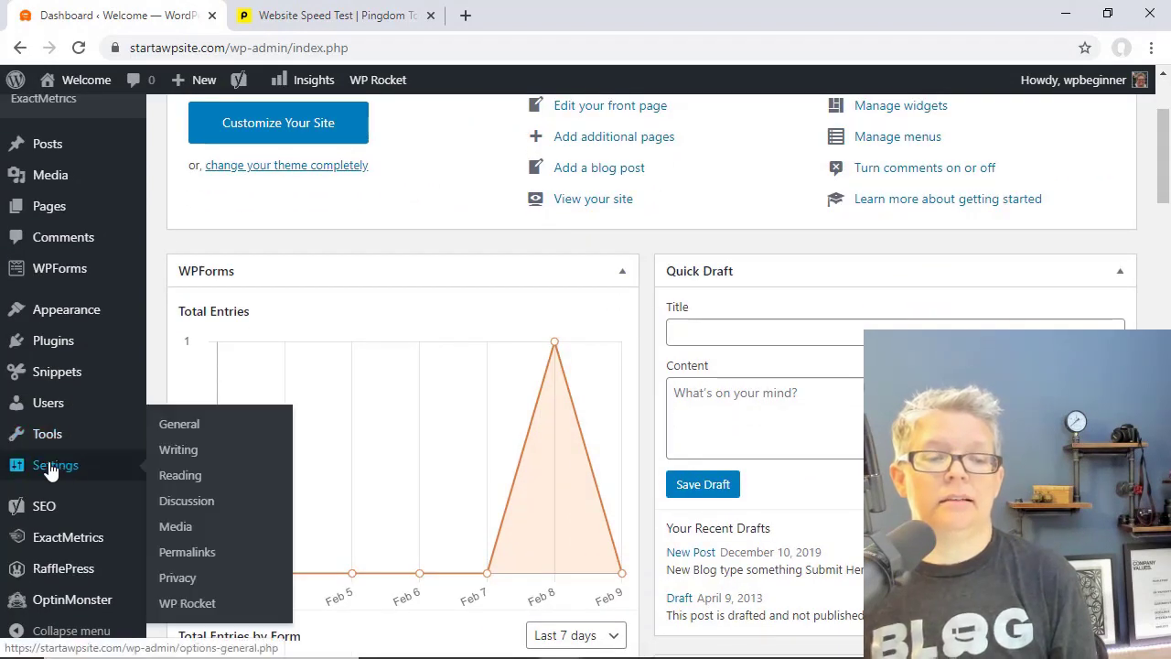
click(189, 606)
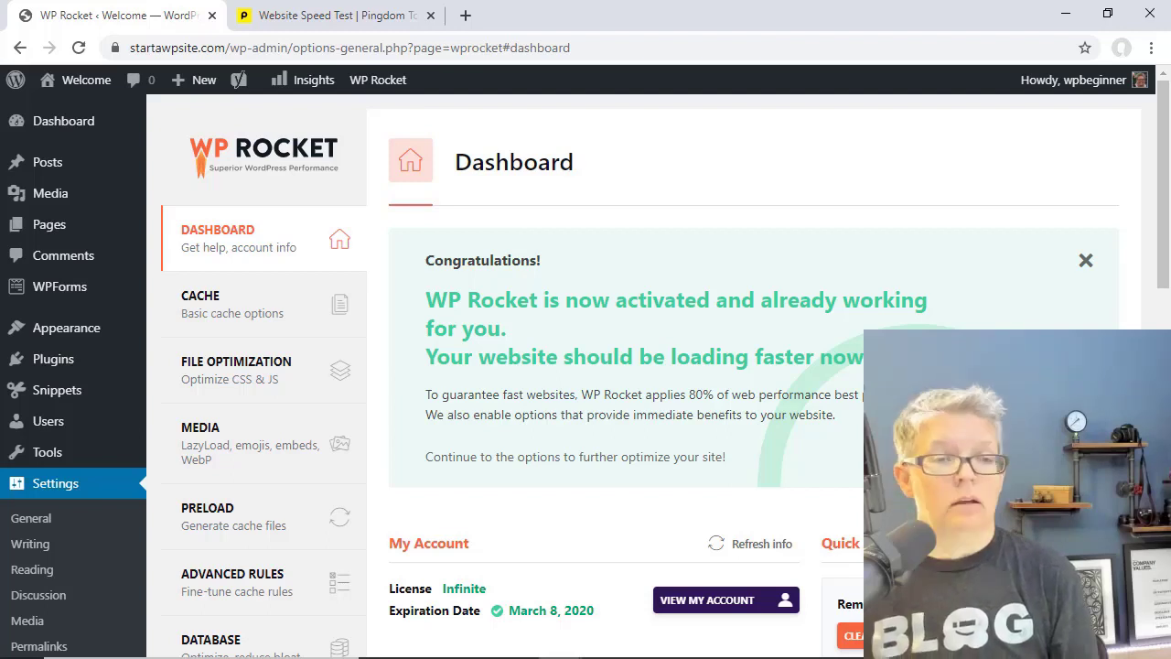
- Enable separate mobile cache files, keep the 10-hour cache lifespan, and save
click(244, 303)
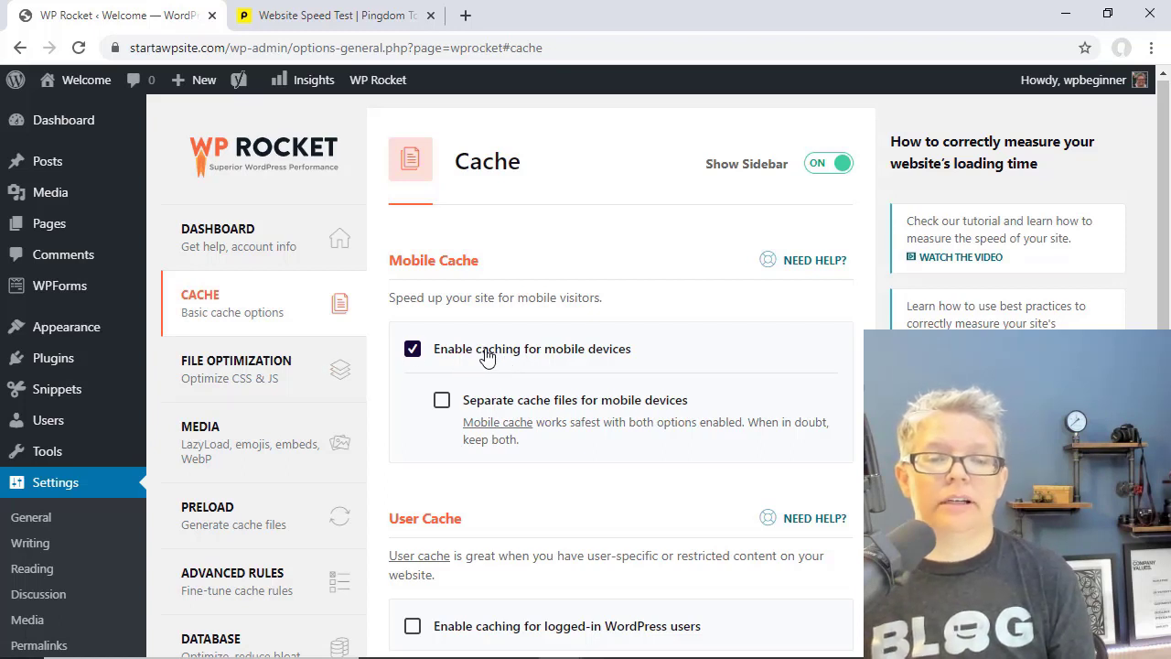
click(441, 403)
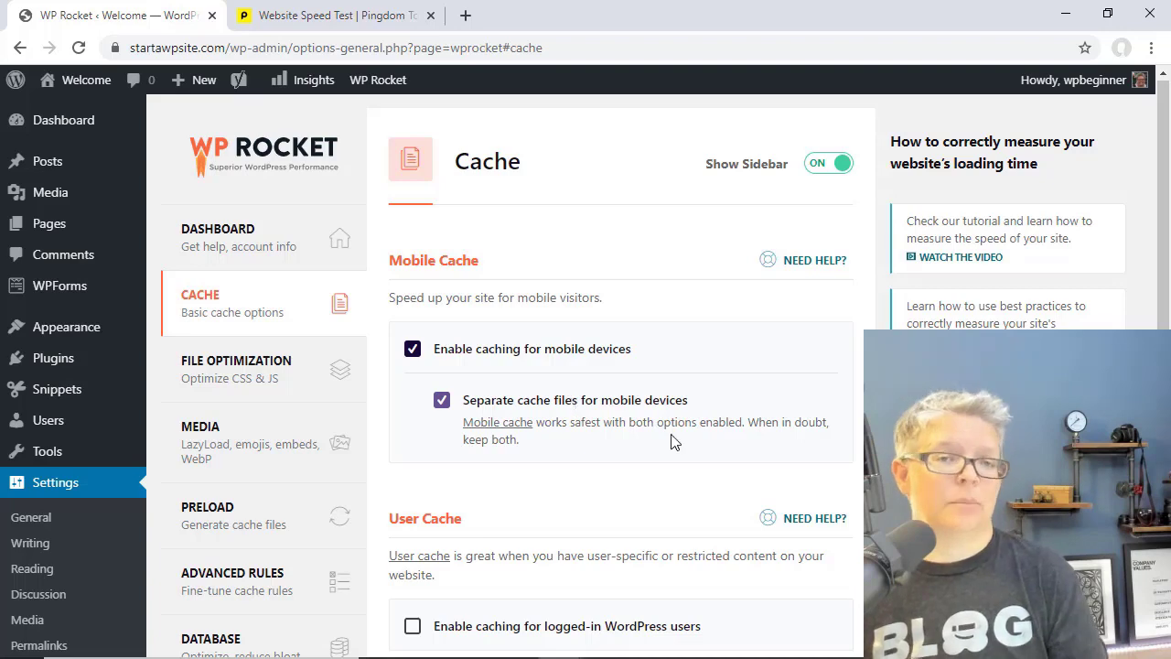
scroll(672, 443, down, 3)
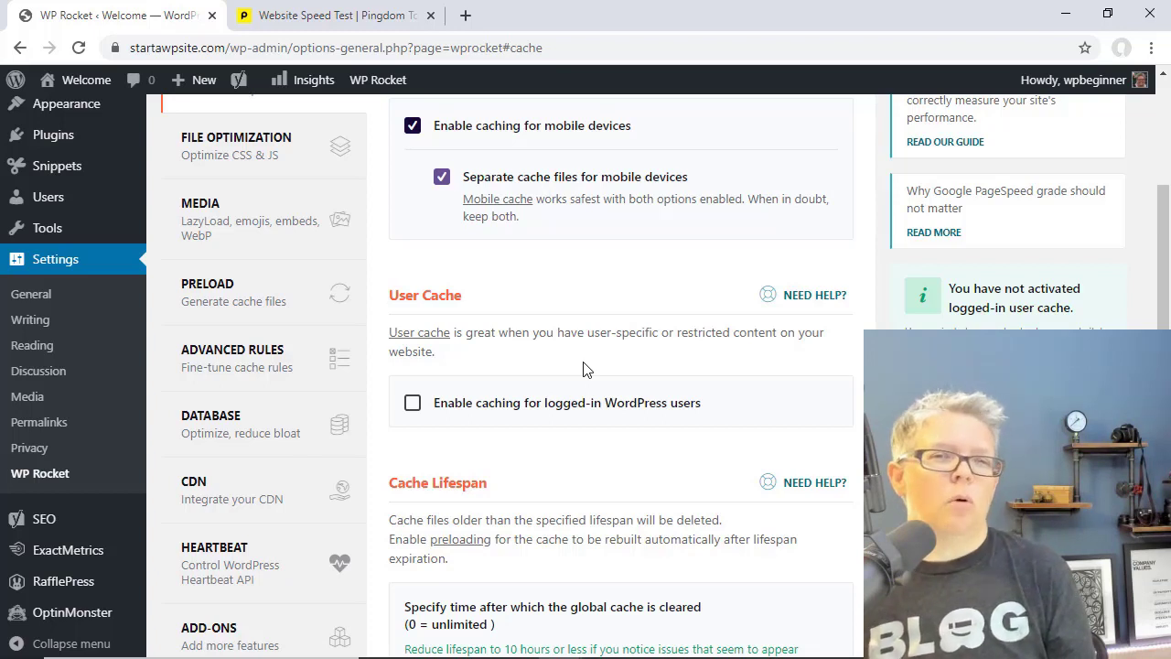
scroll(585, 369, down, 1)
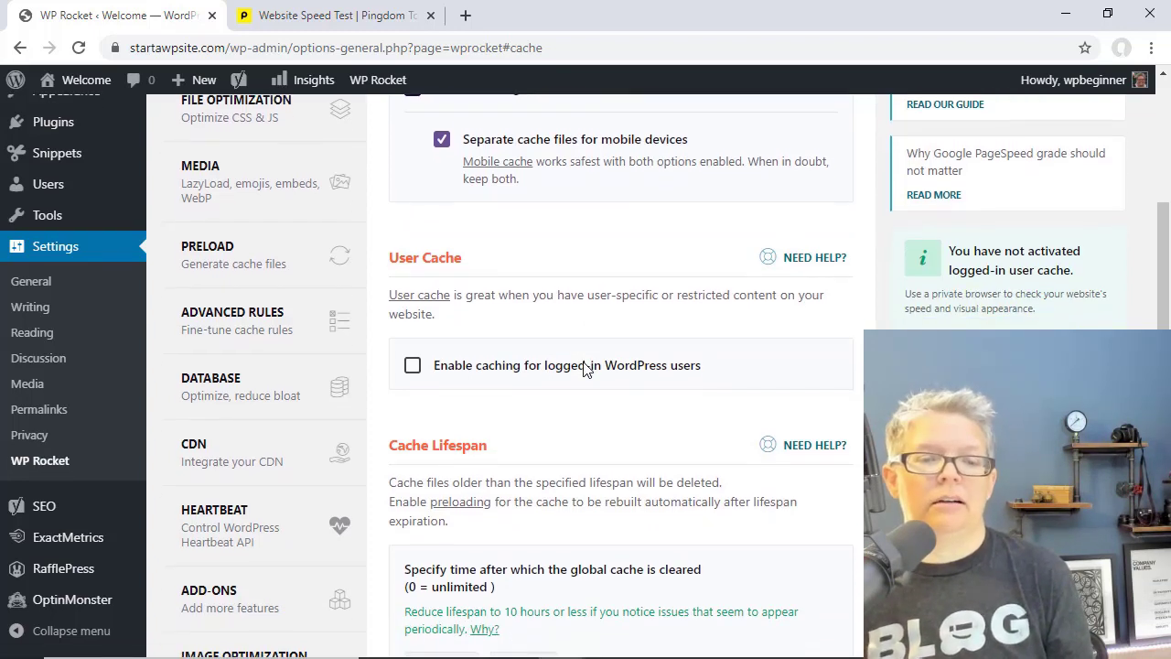
scroll(586, 369, down, 2)
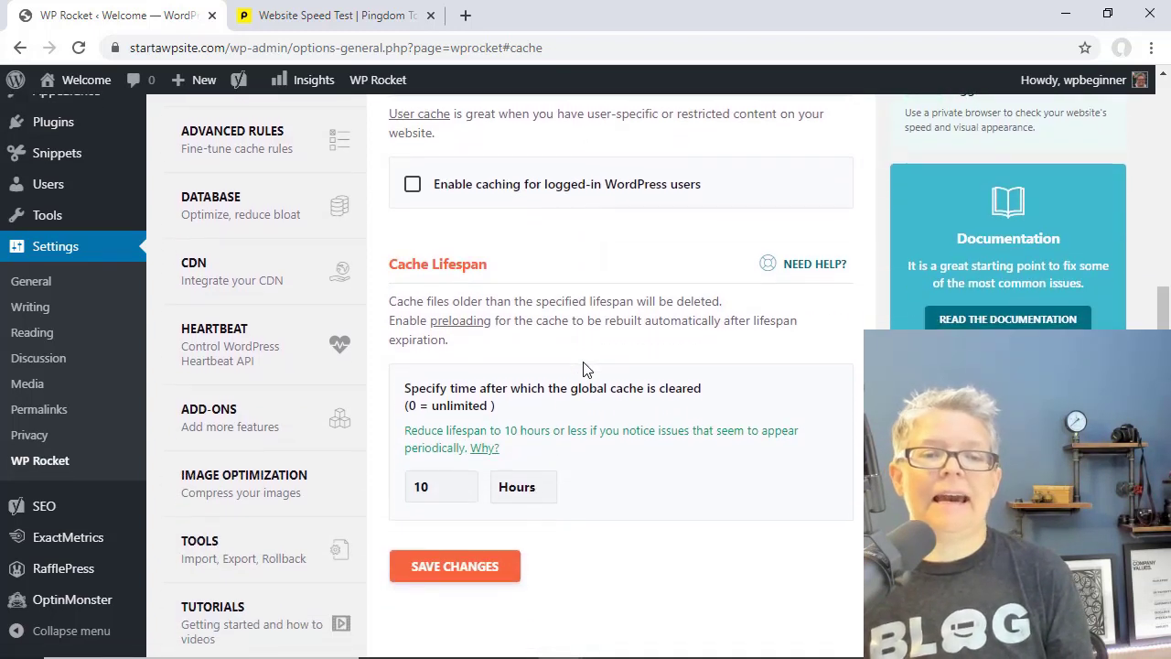
scroll(586, 368, down, 1)
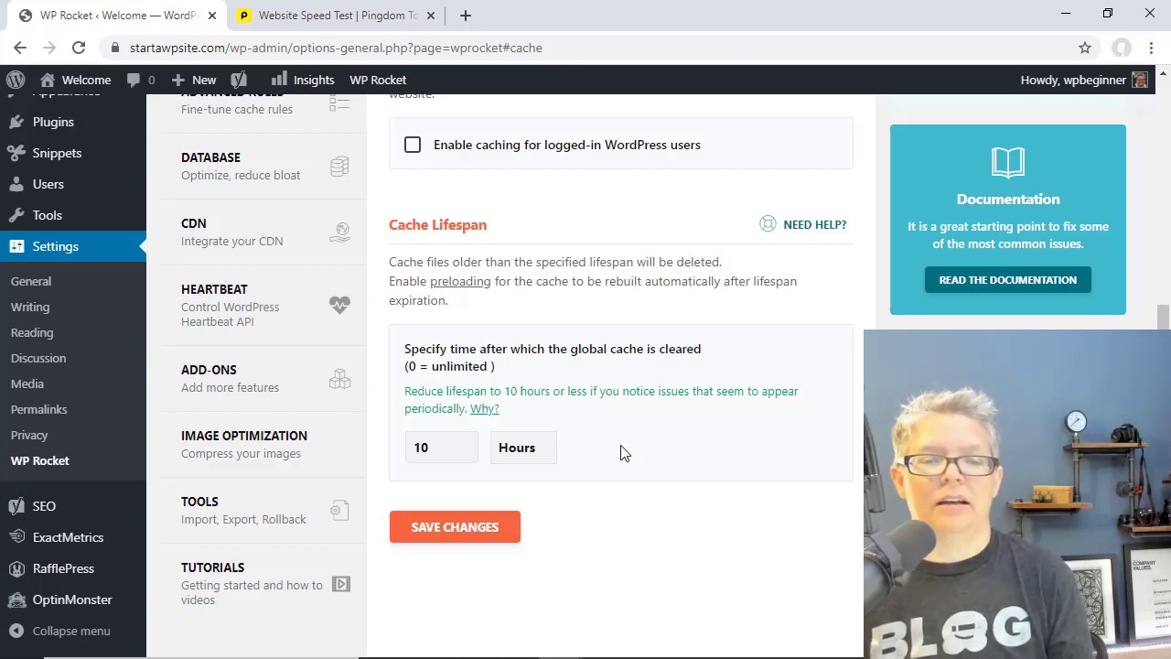
scroll(620, 453, down, 1)
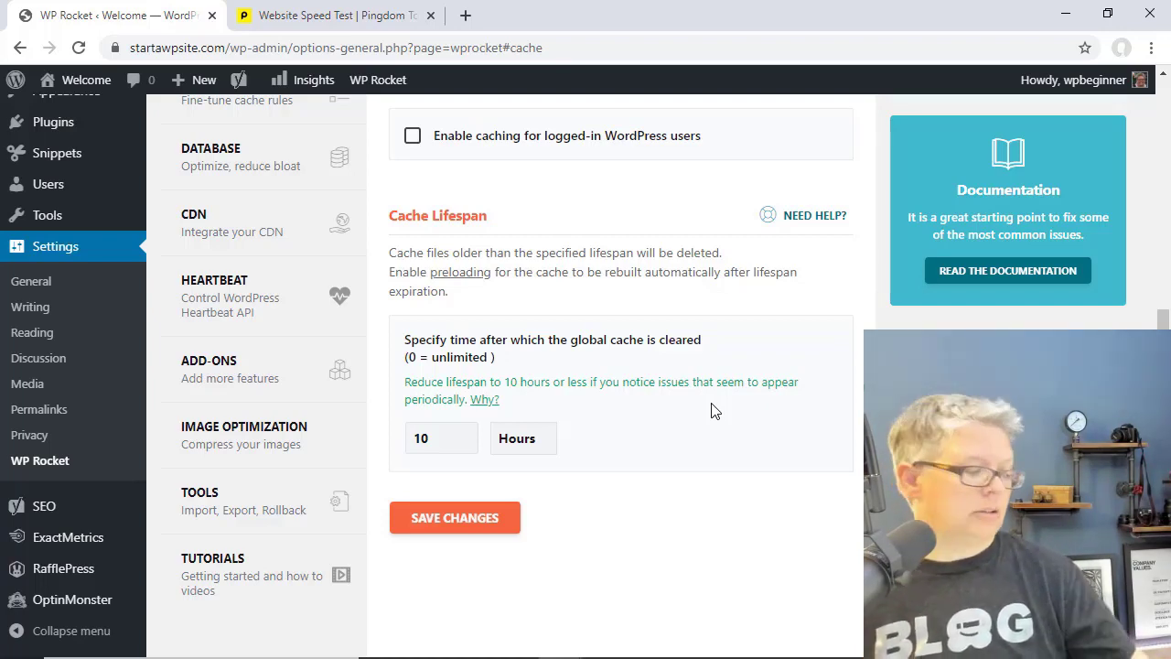
scroll(785, 411, up, 3)
scroll(784, 411, down, 3)
click(453, 516)
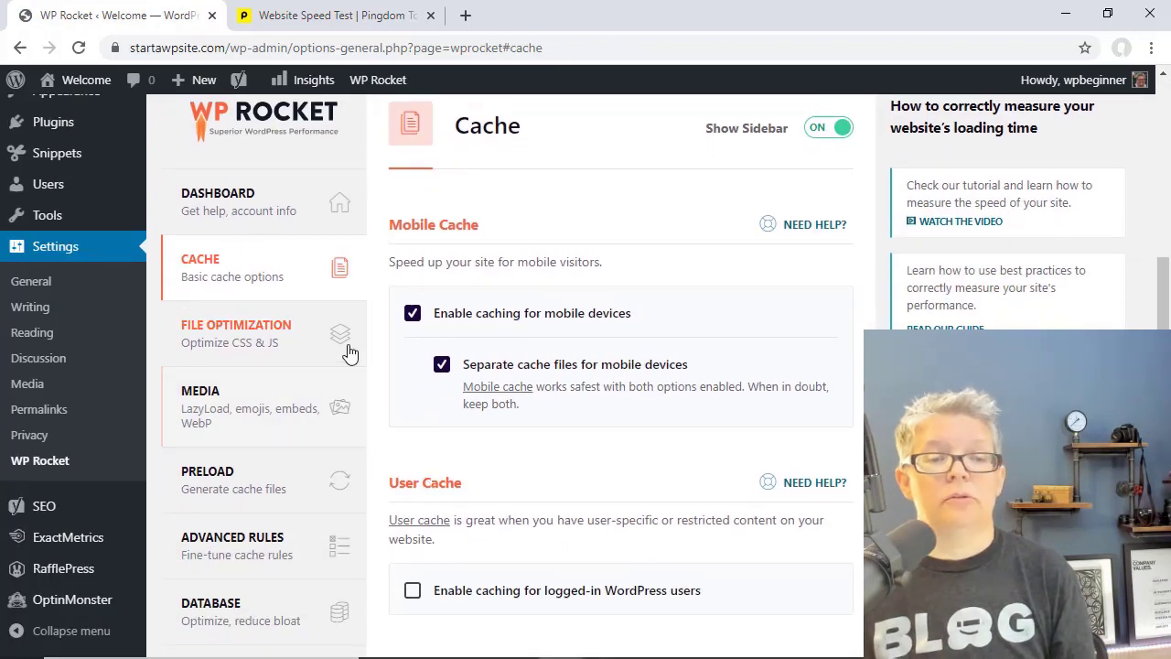
- Review the File Optimization options without changes, then move to the Media settings
click(265, 340)
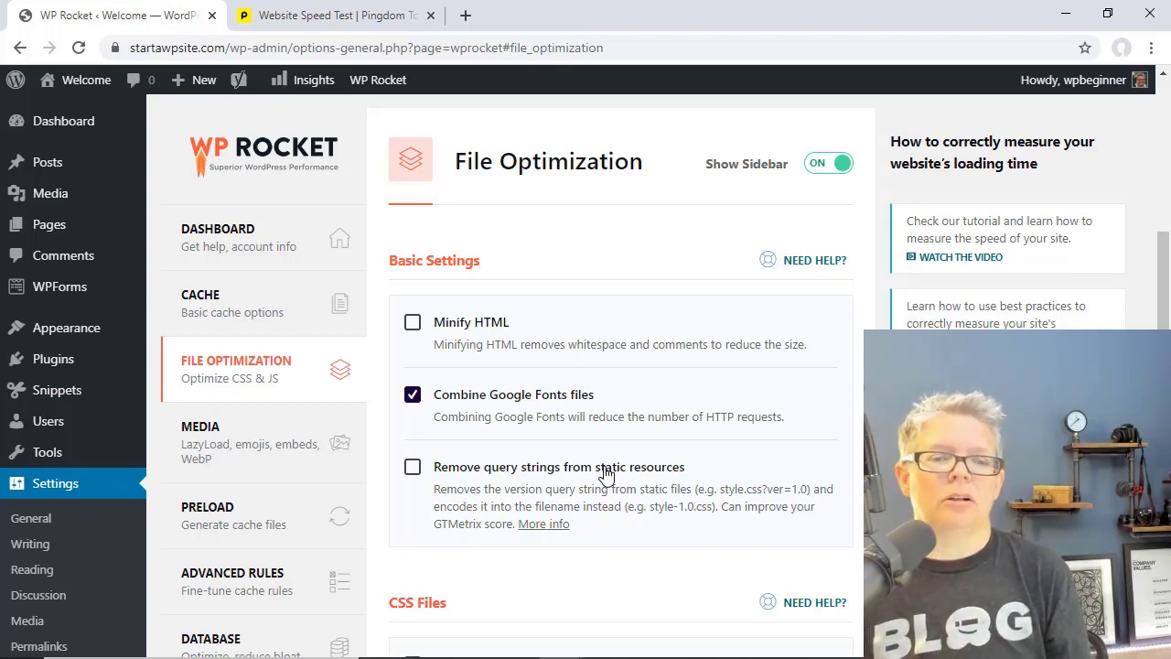
scroll(604, 474, down, 1)
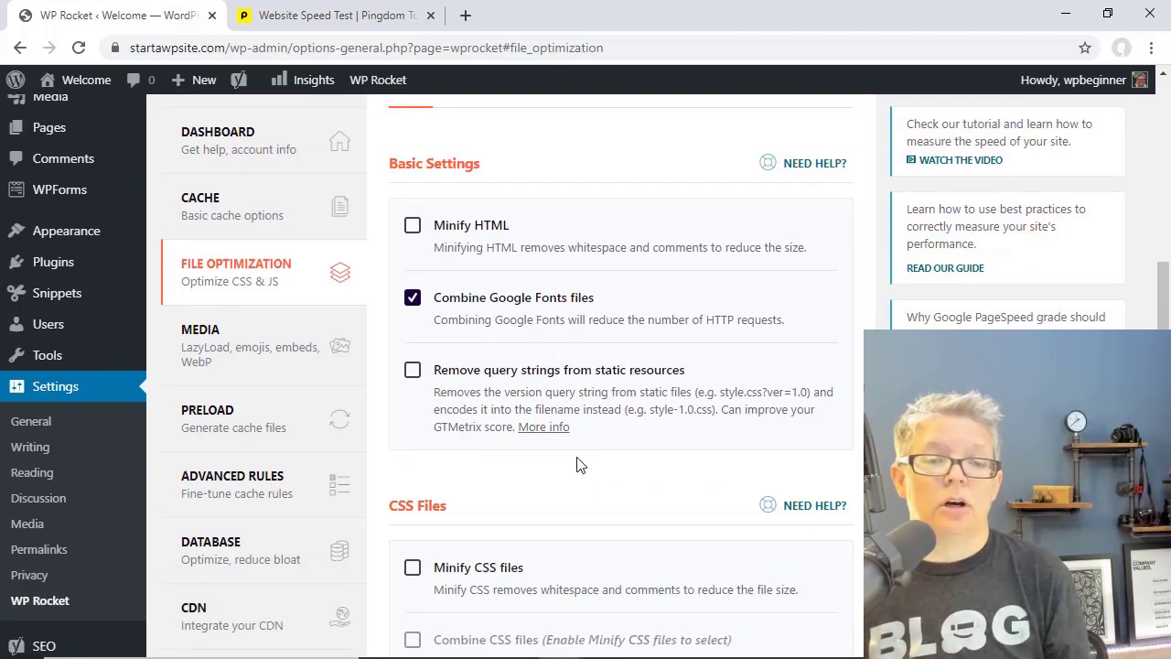
scroll(576, 464, down, 3)
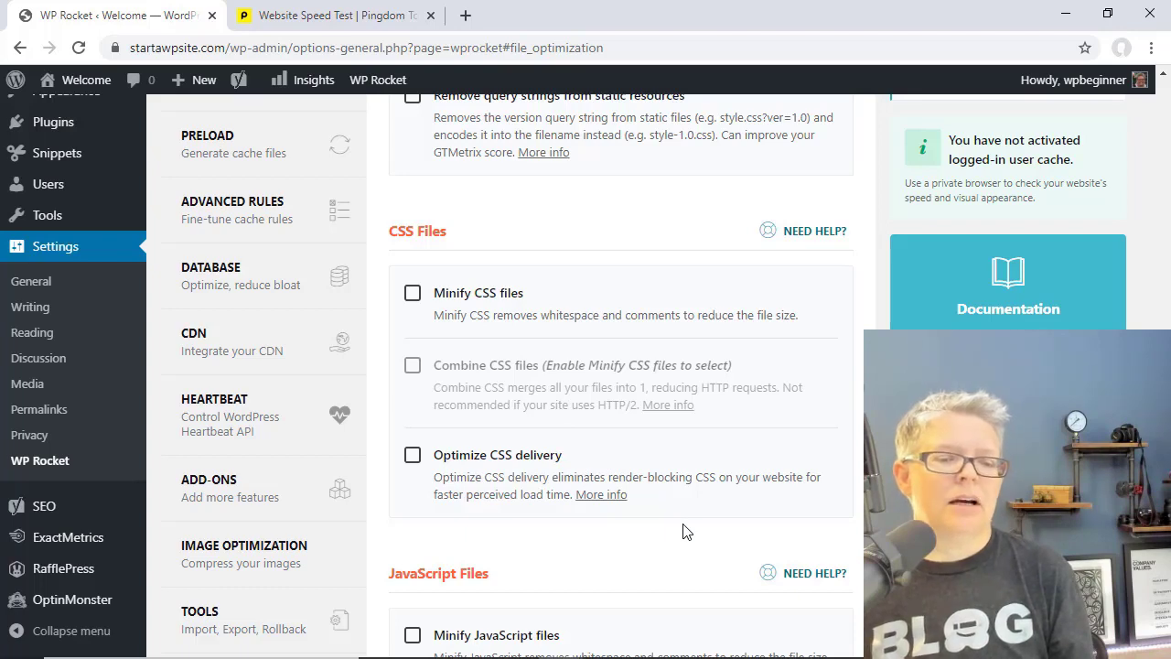
scroll(686, 532, down, 4)
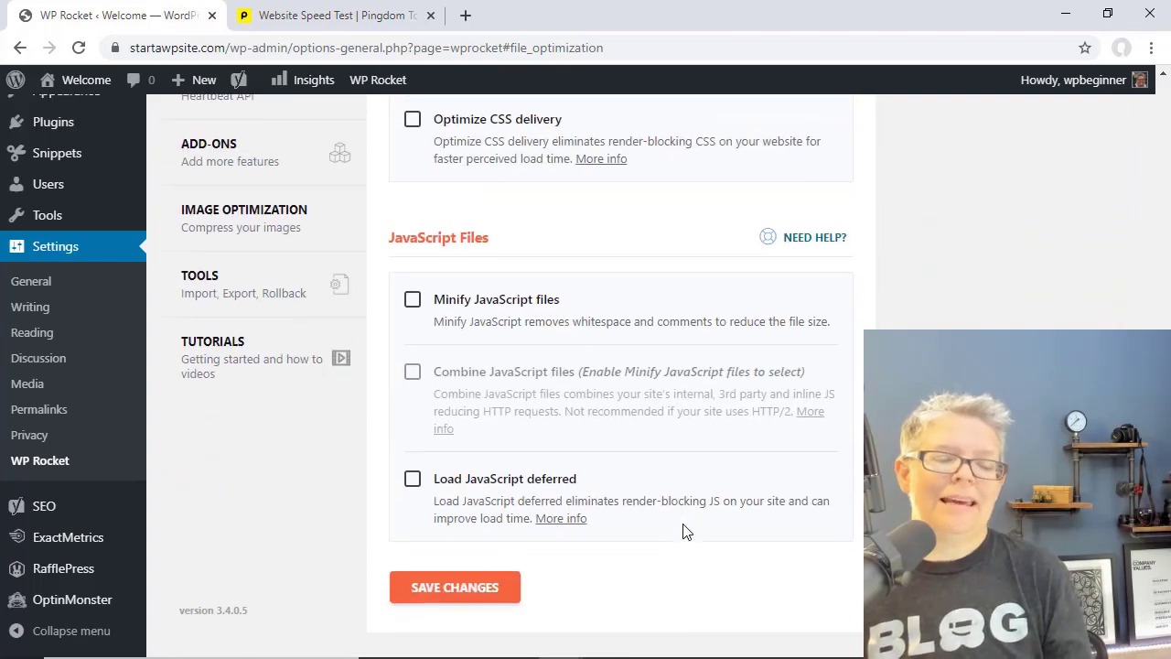
scroll(686, 532, down, 1)
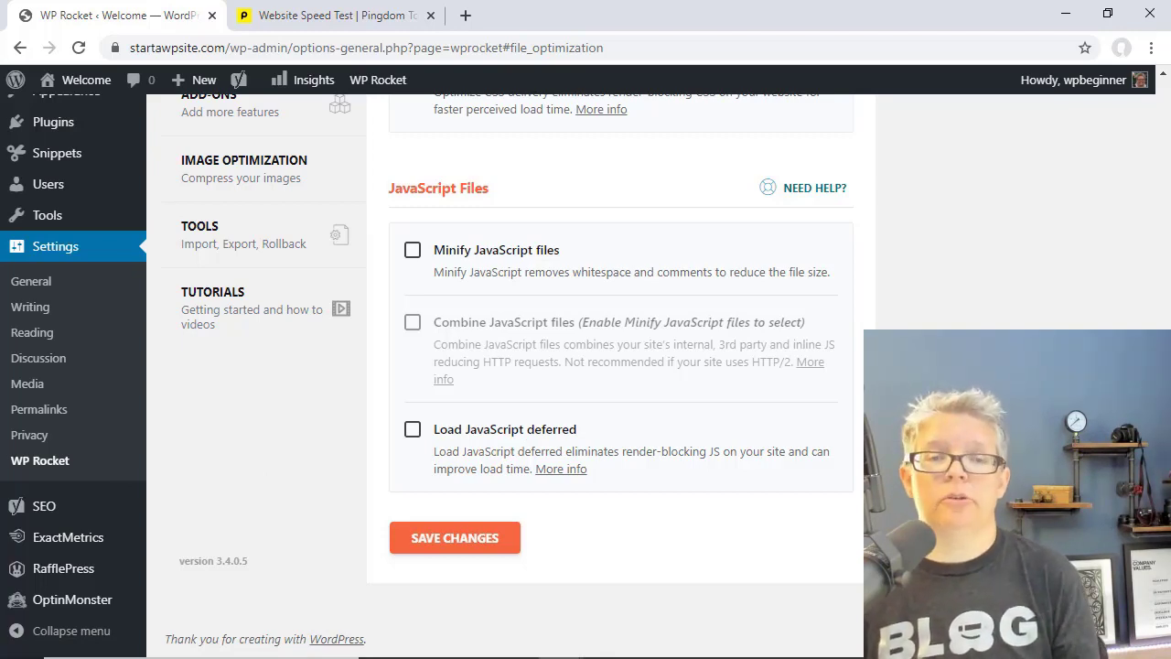
scroll(622, 375, up, 3)
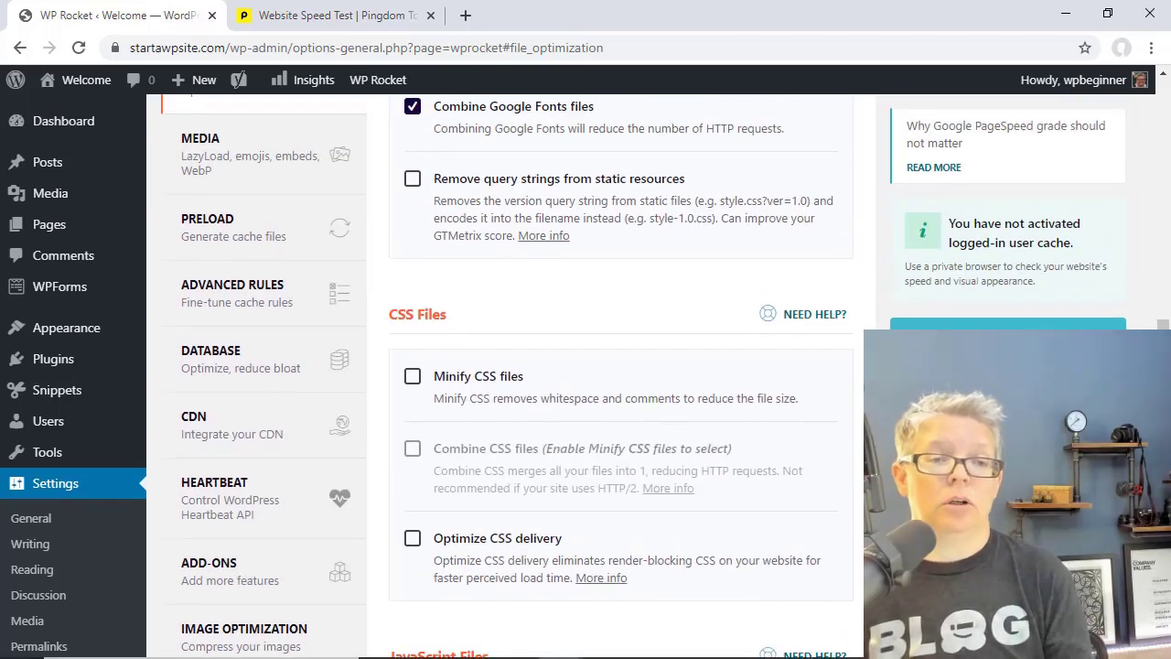
scroll(730, 502, down, 1)
scroll(730, 503, up, 2)
right_click(730, 502)
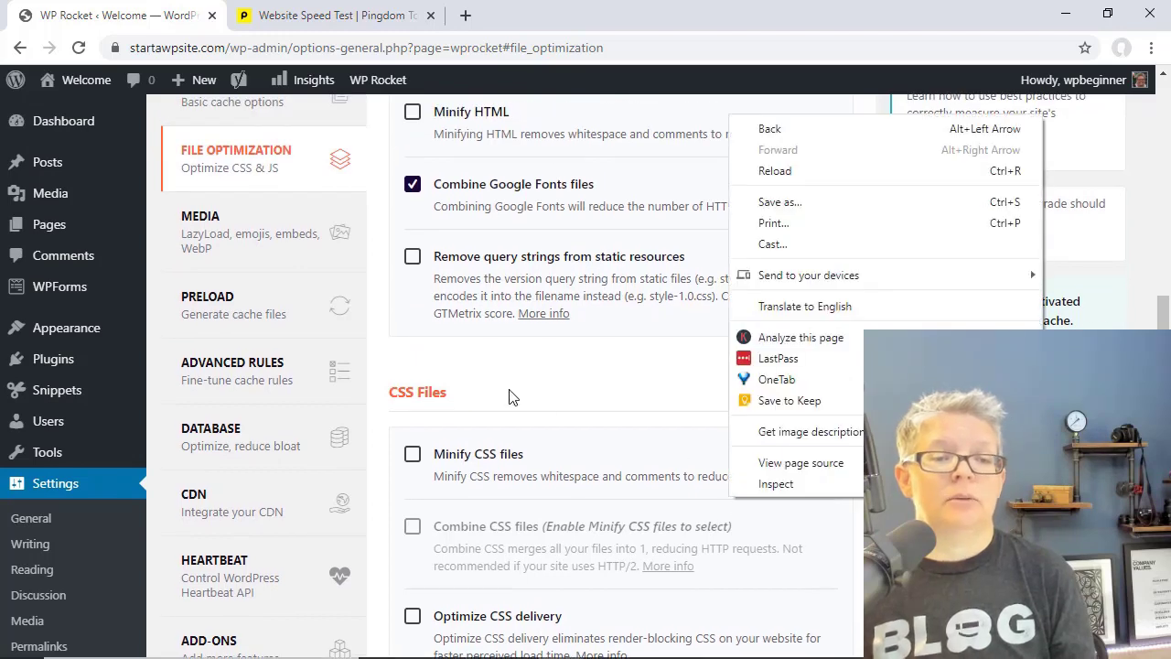
click(247, 241)
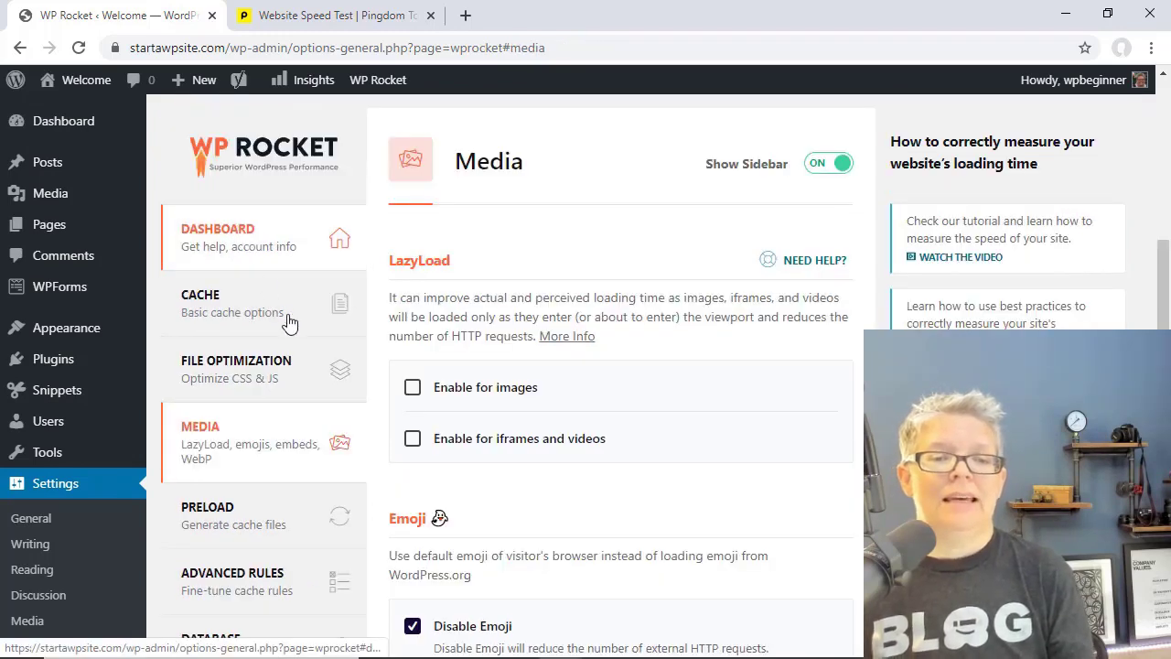
- Enable LazyLoad for images and for iframes and videos, and replace YouTube embeds with preview images
scroll(638, 449, down, 1)
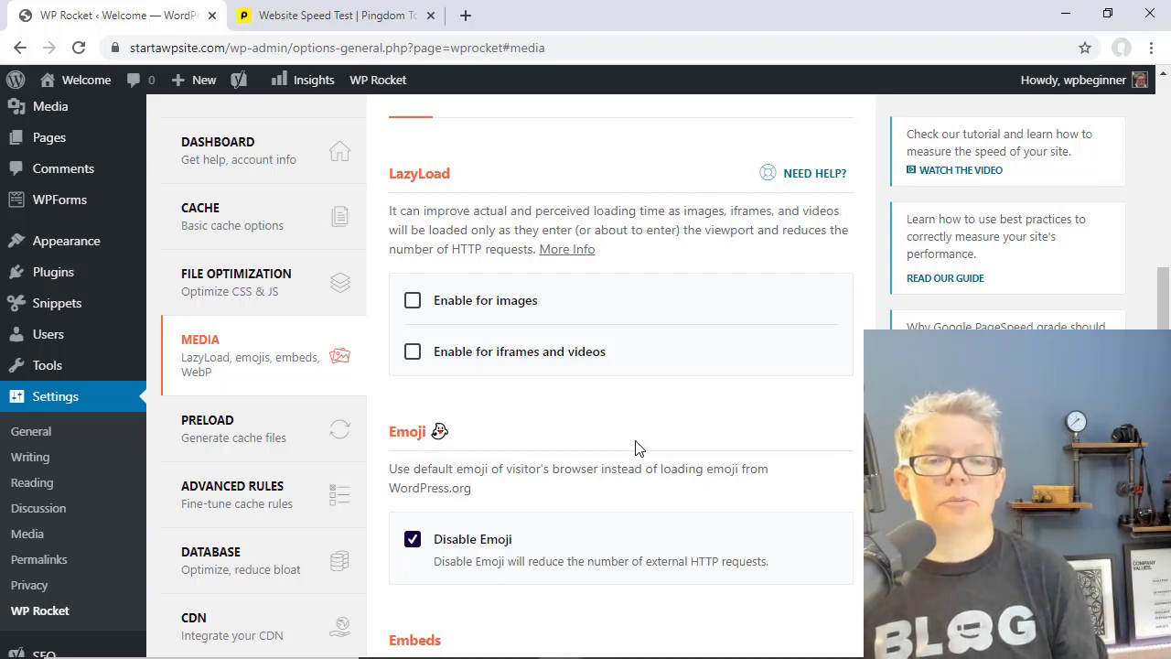
scroll(638, 447, down, 1)
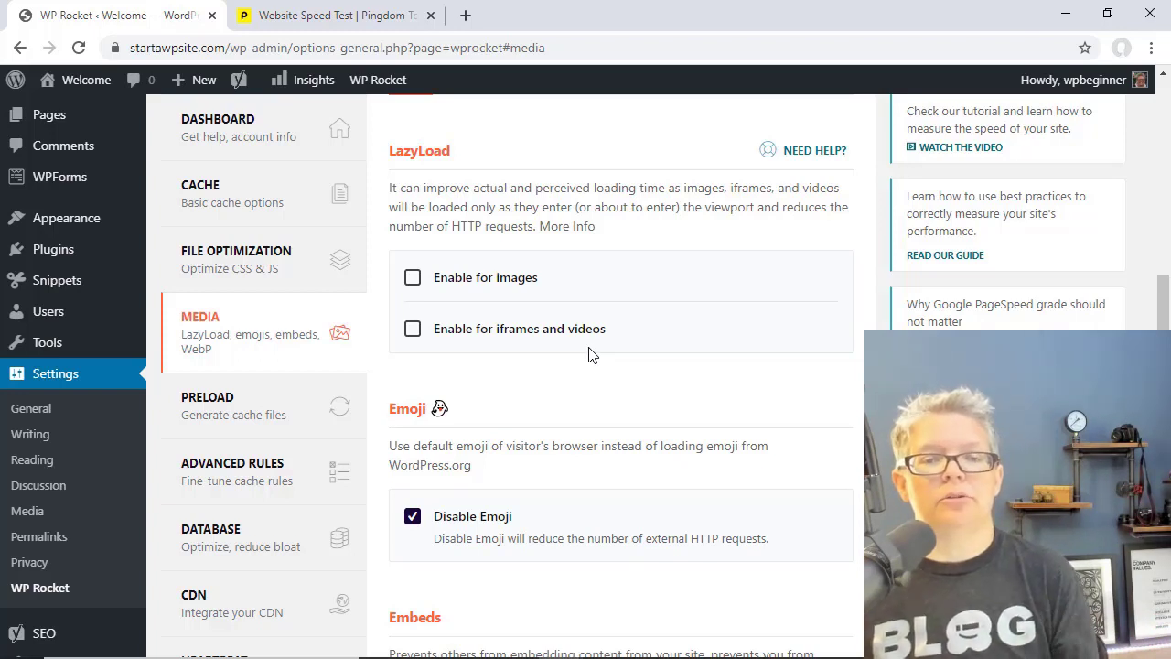
scroll(588, 354, down, 1)
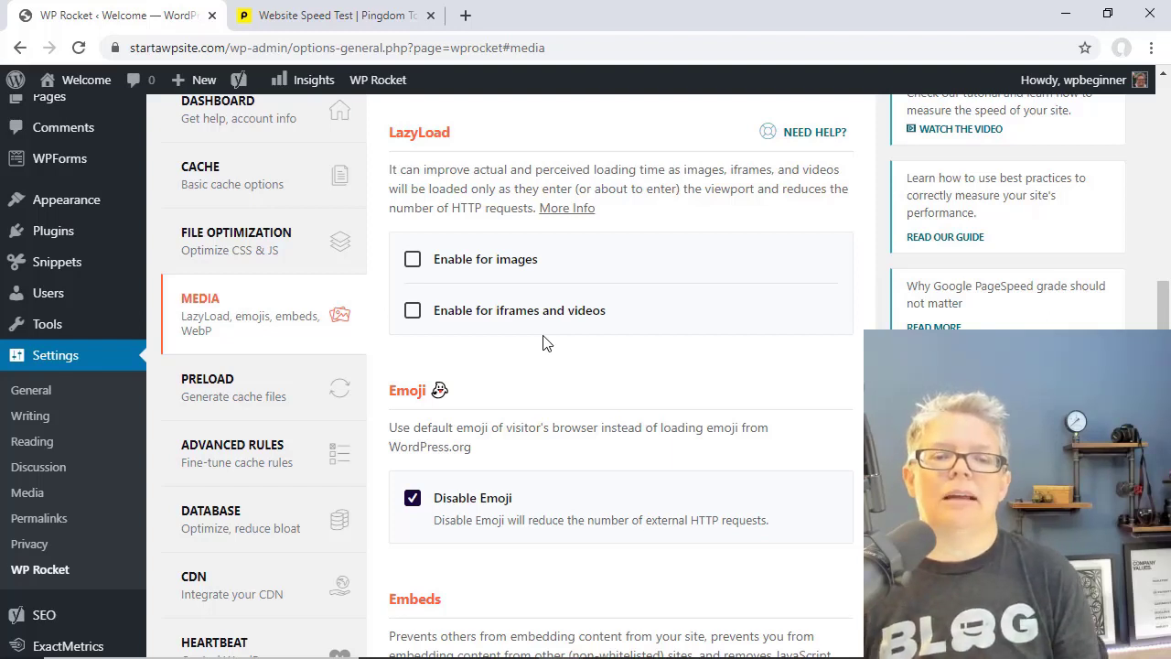
click(412, 261)
click(413, 312)
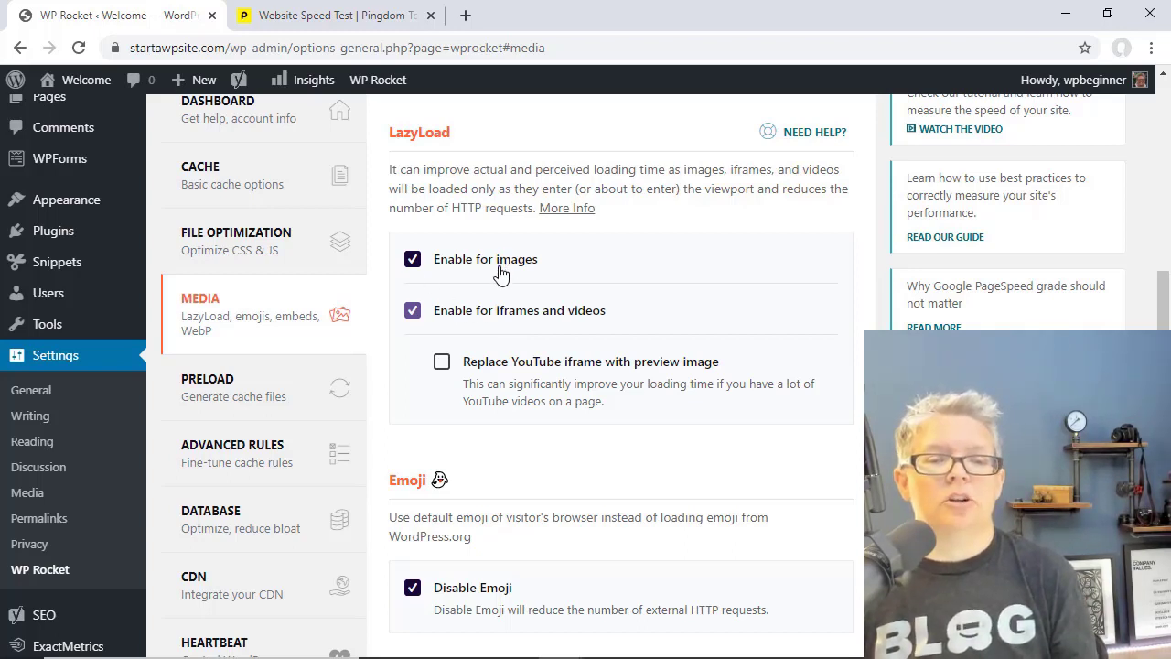
click(442, 362)
- Save the Media settings with Disable Emoji kept on
scroll(578, 393, down, 5)
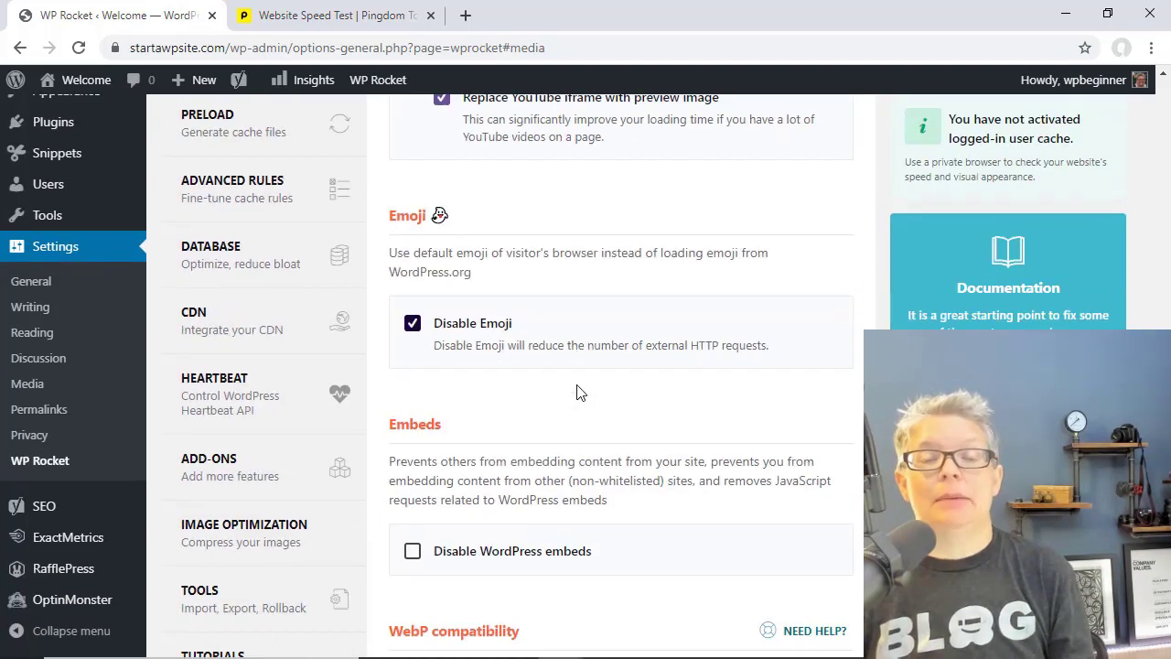
scroll(578, 393, down, 1)
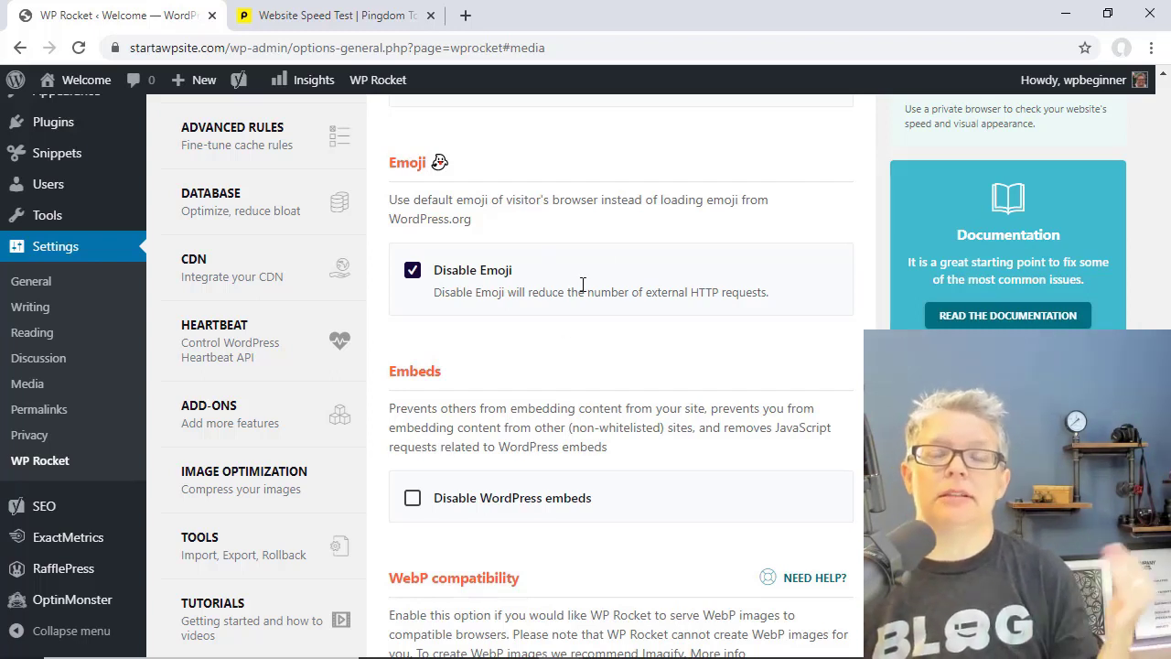
scroll(582, 285, down, 2)
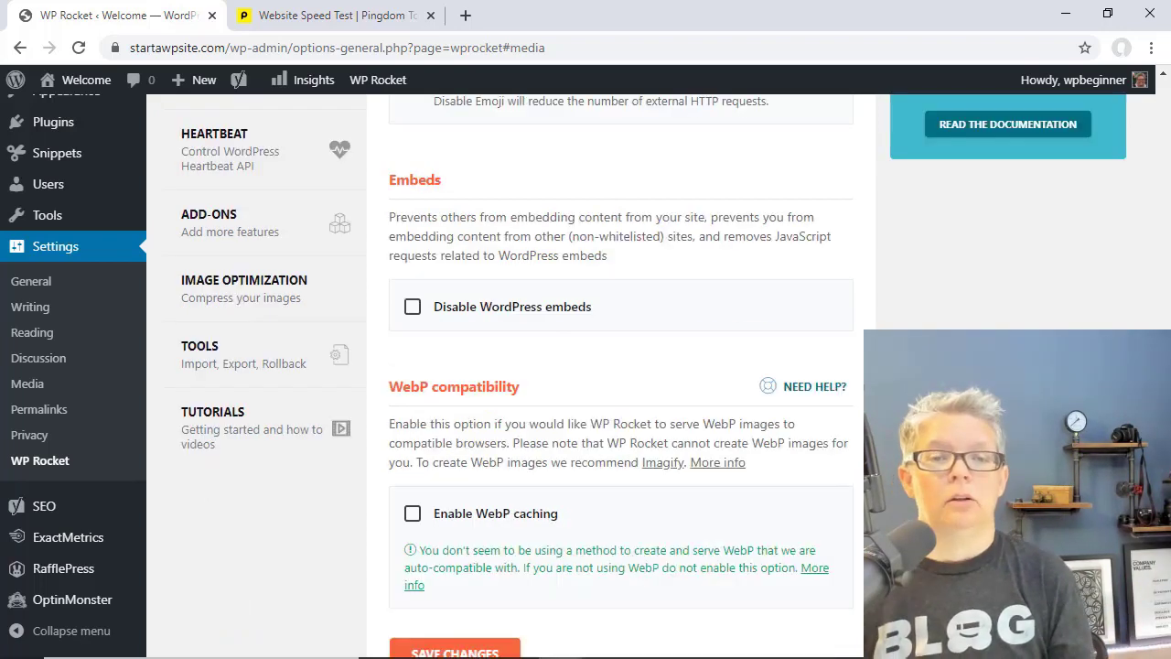
right_click(826, 387)
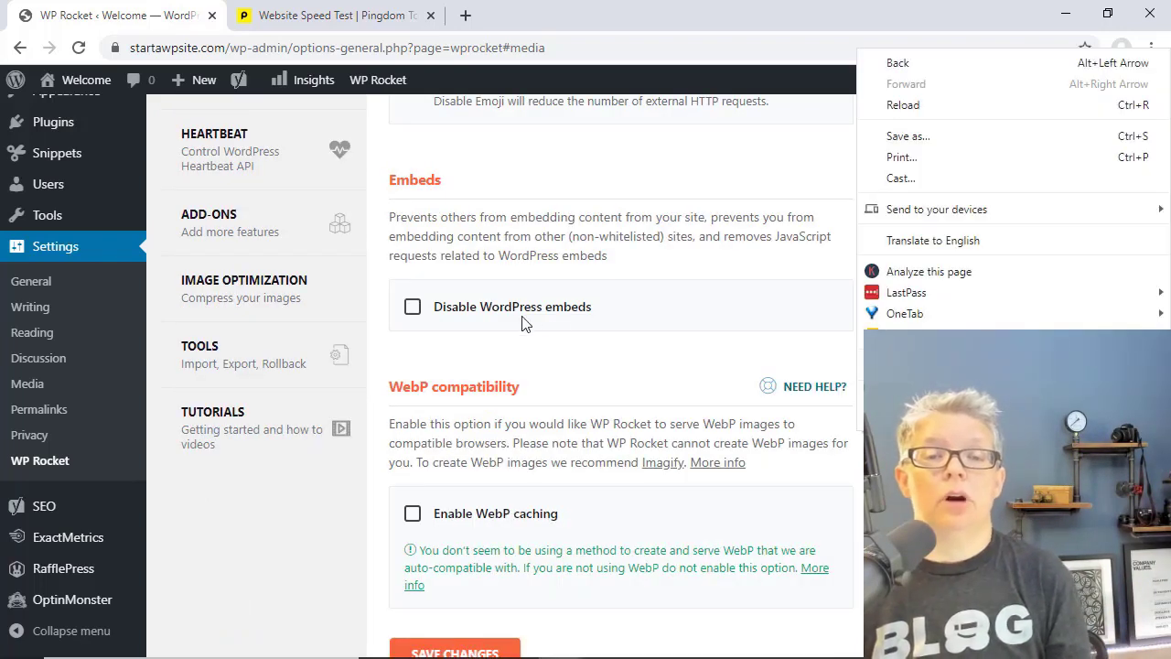
click(701, 339)
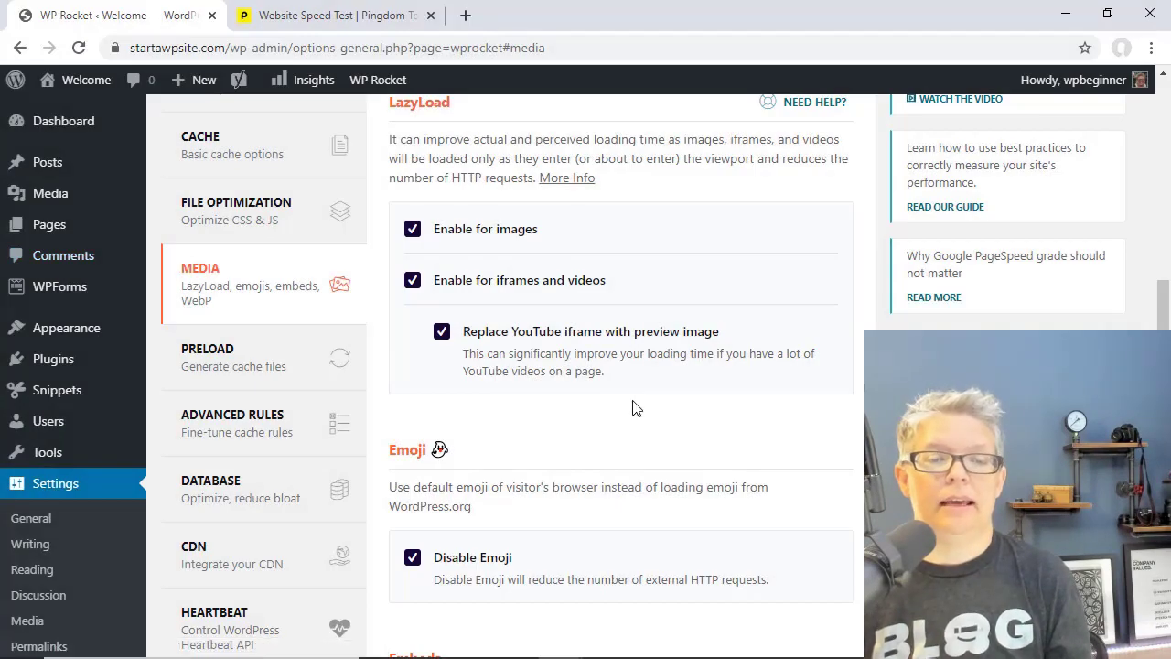
scroll(636, 407, down, 6)
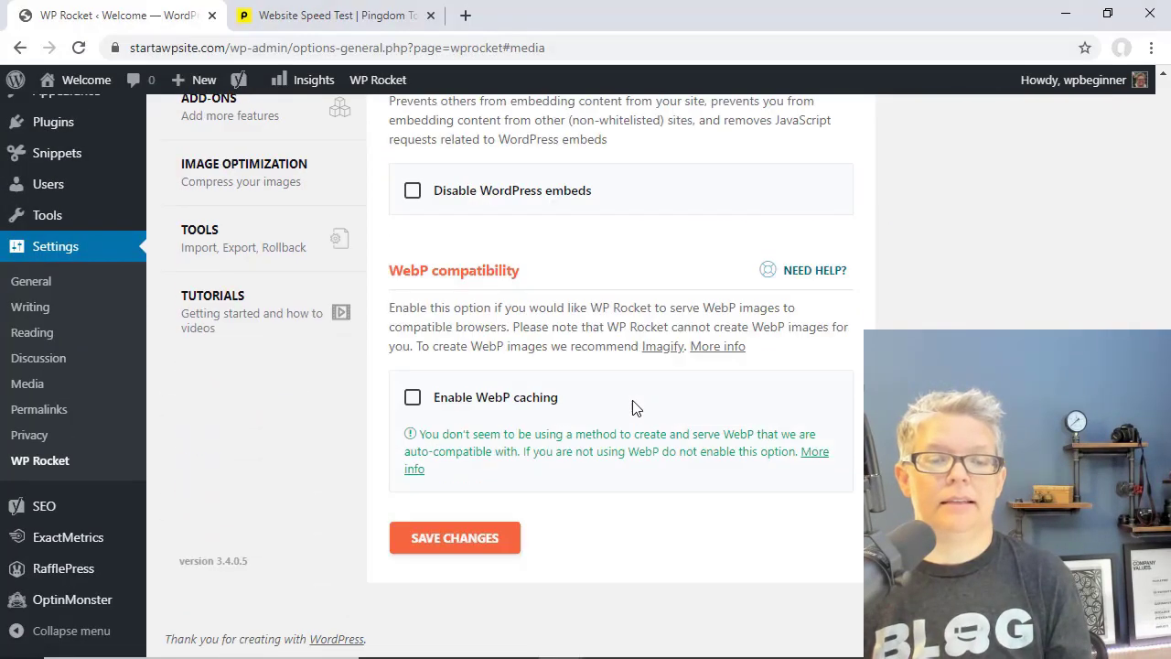
click(458, 538)
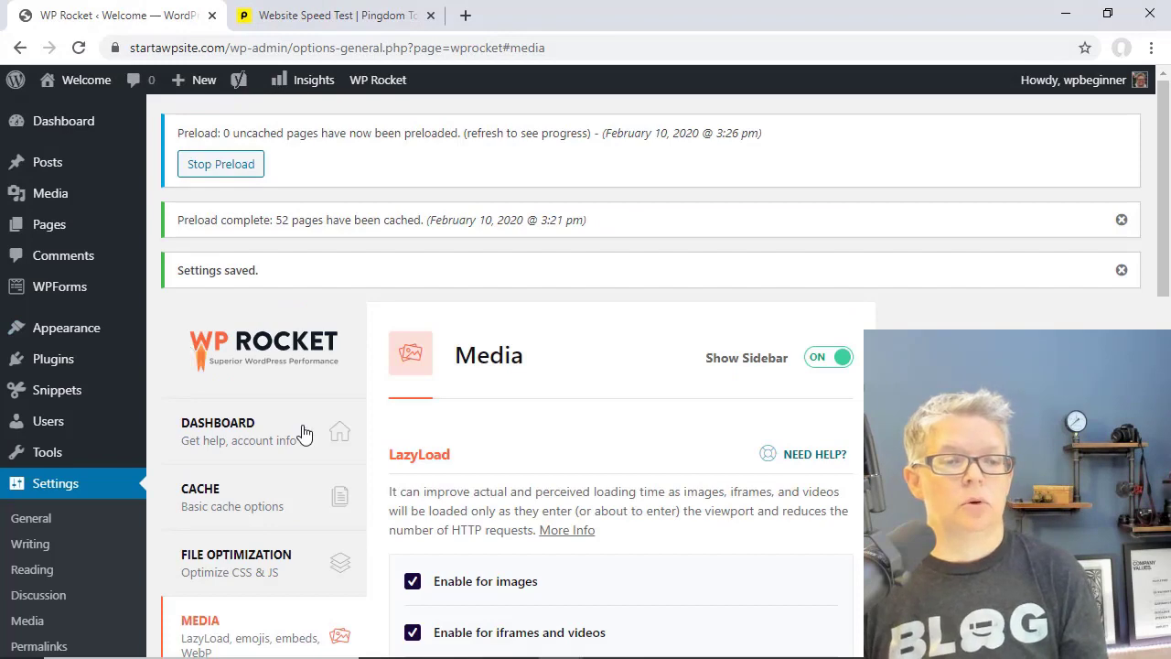
scroll(347, 482, down, 2)
scroll(348, 482, down, 1)
- Enable sitemap-based cache preloading on the WP Rocket Preload tab
click(253, 436)
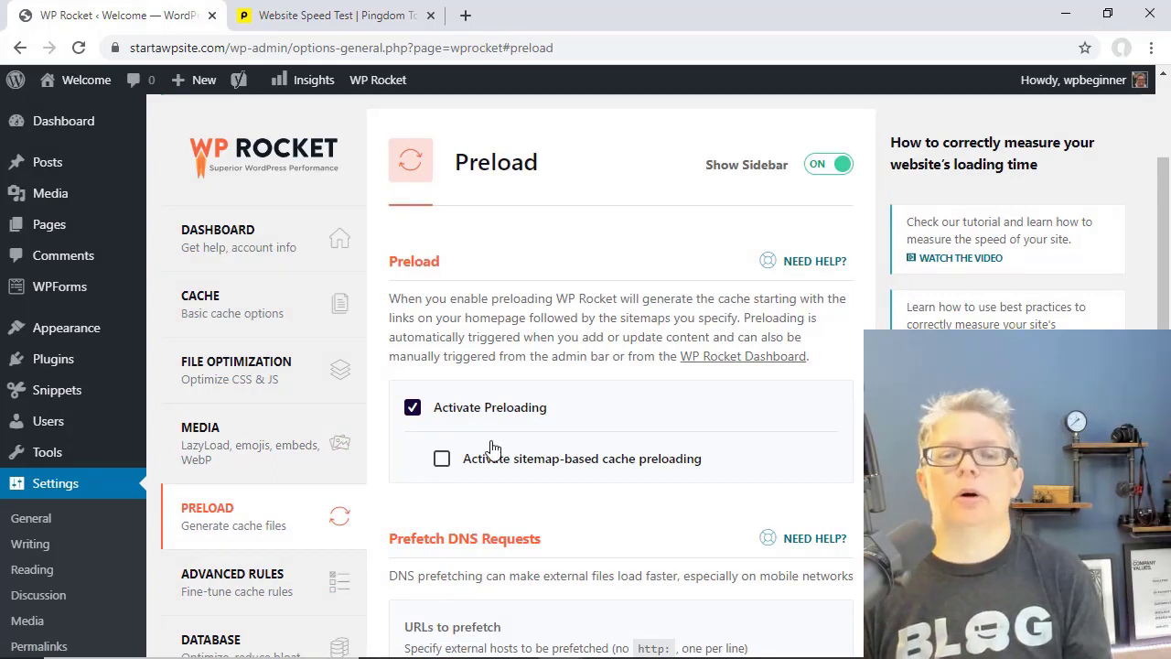
scroll(749, 477, down, 1)
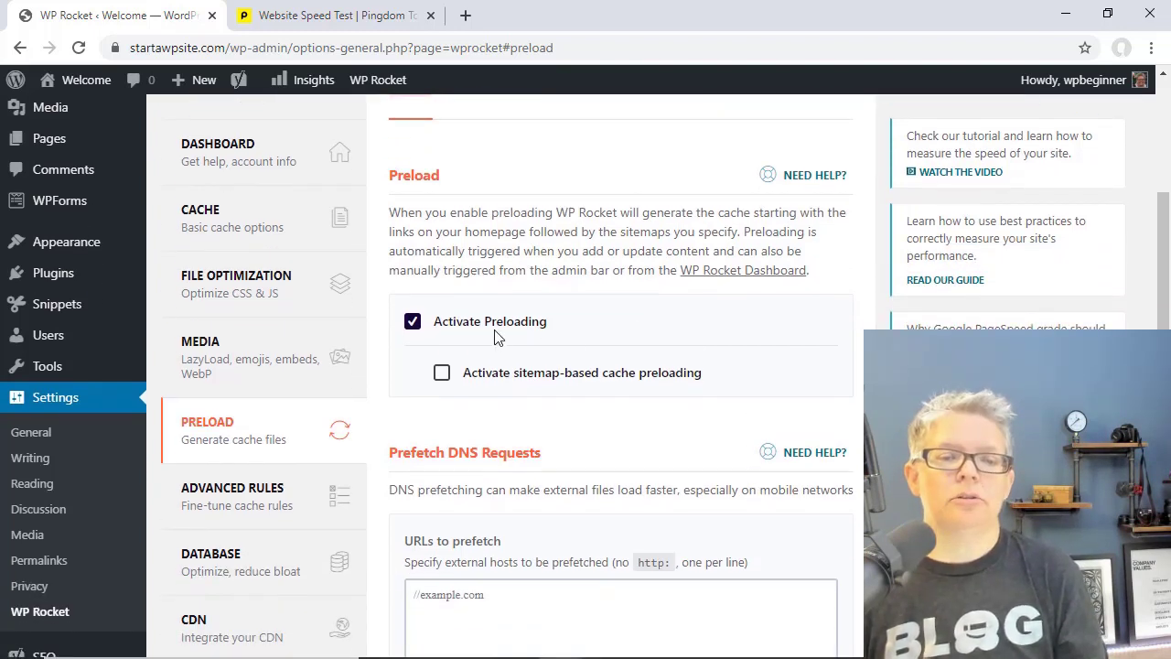
click(440, 375)
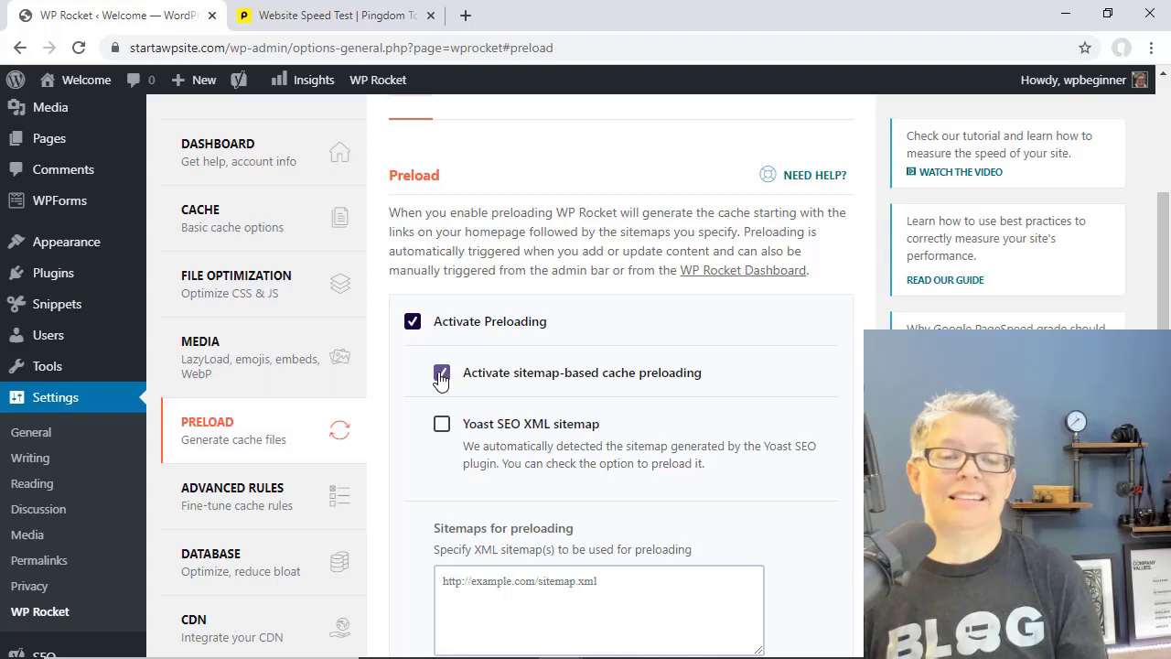
click(440, 377)
click(445, 379)
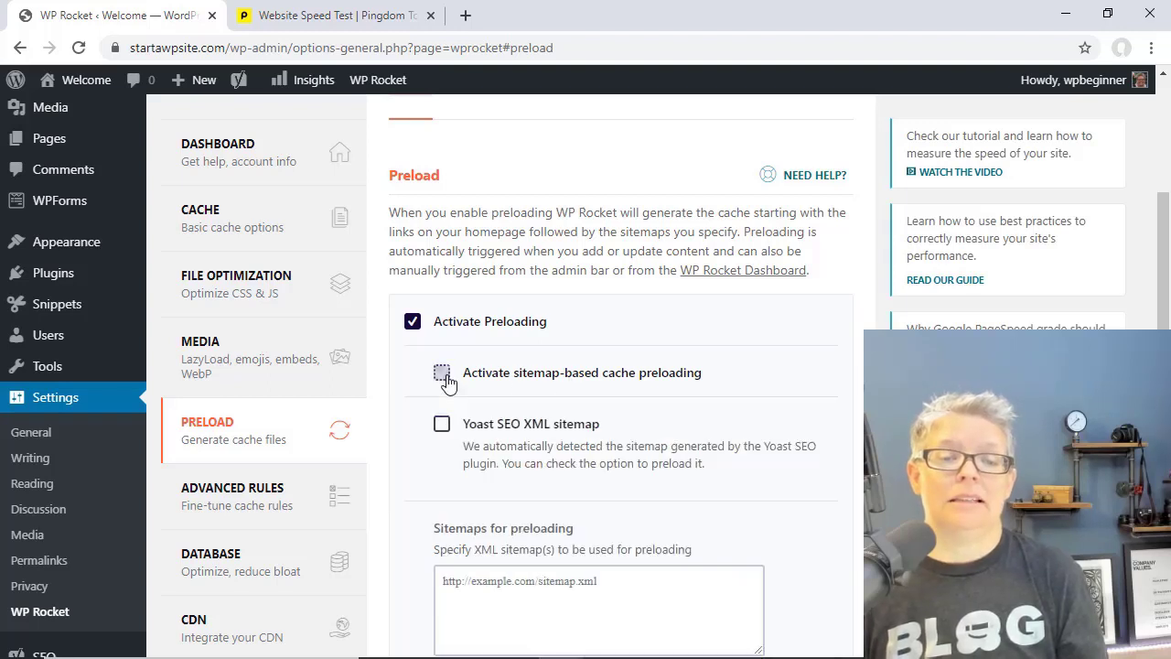
scroll(556, 405, down, 1)
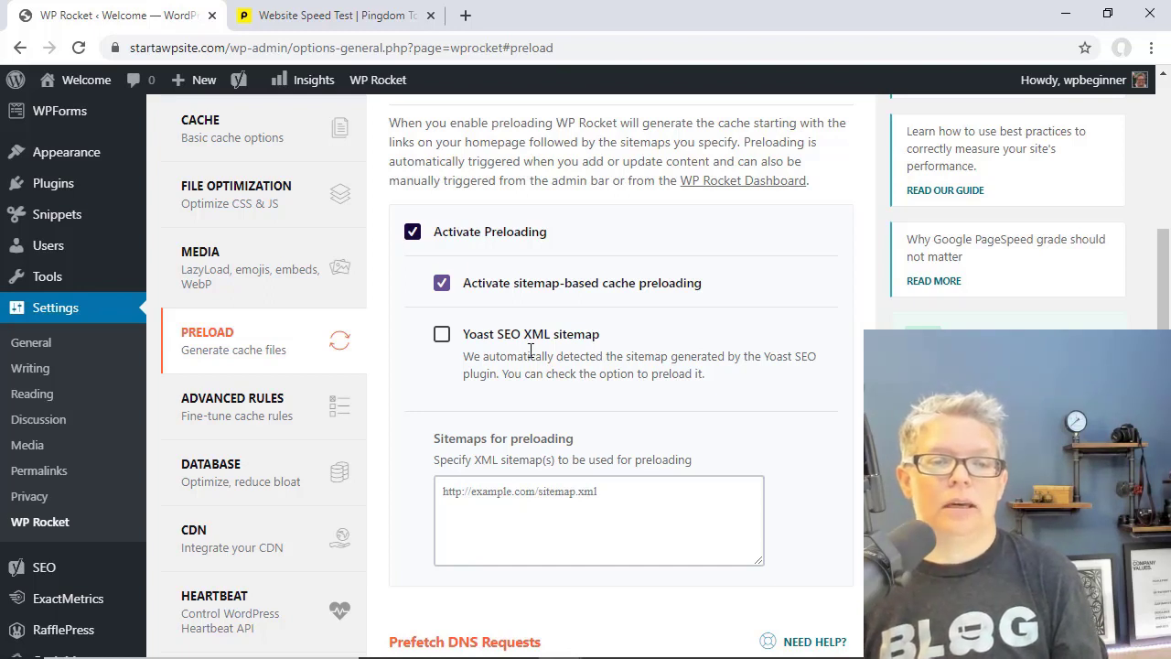
- Include the Yoast SEO XML sitemap in preloading and save the Preload settings
click(444, 337)
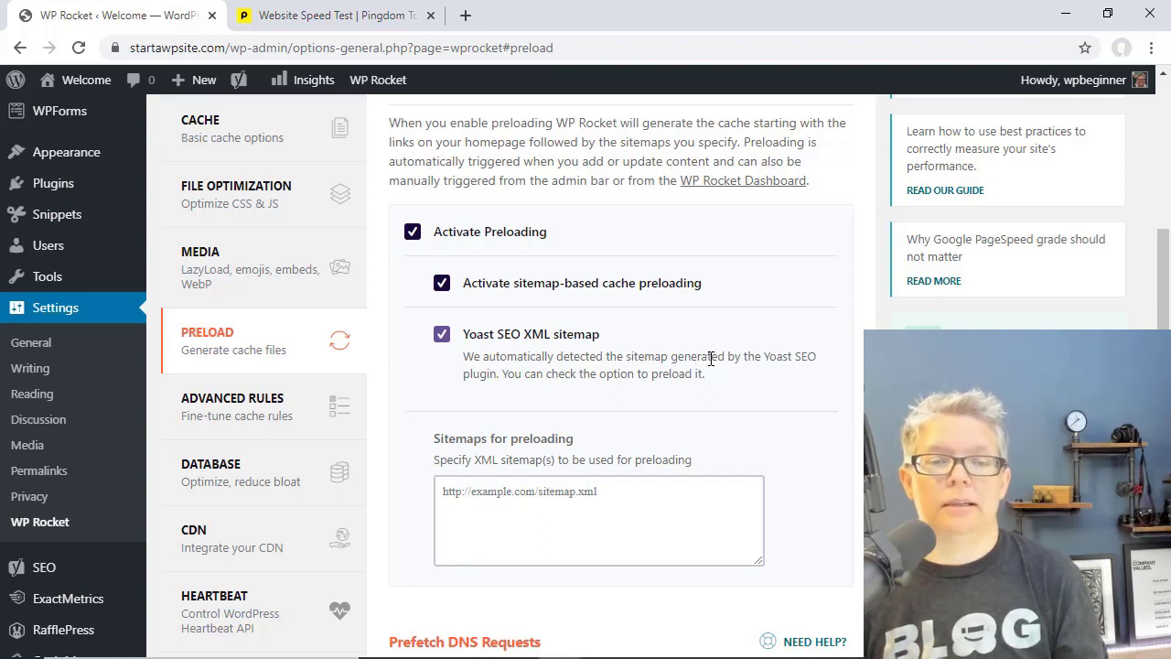
scroll(711, 359, down, 1)
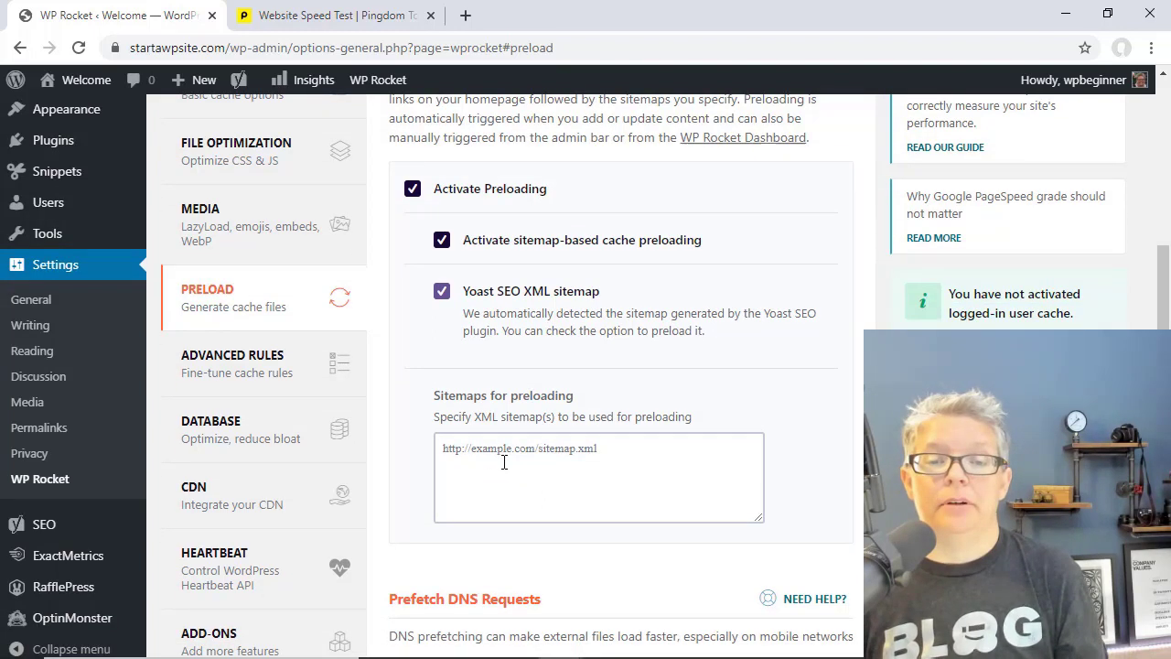
click(475, 448)
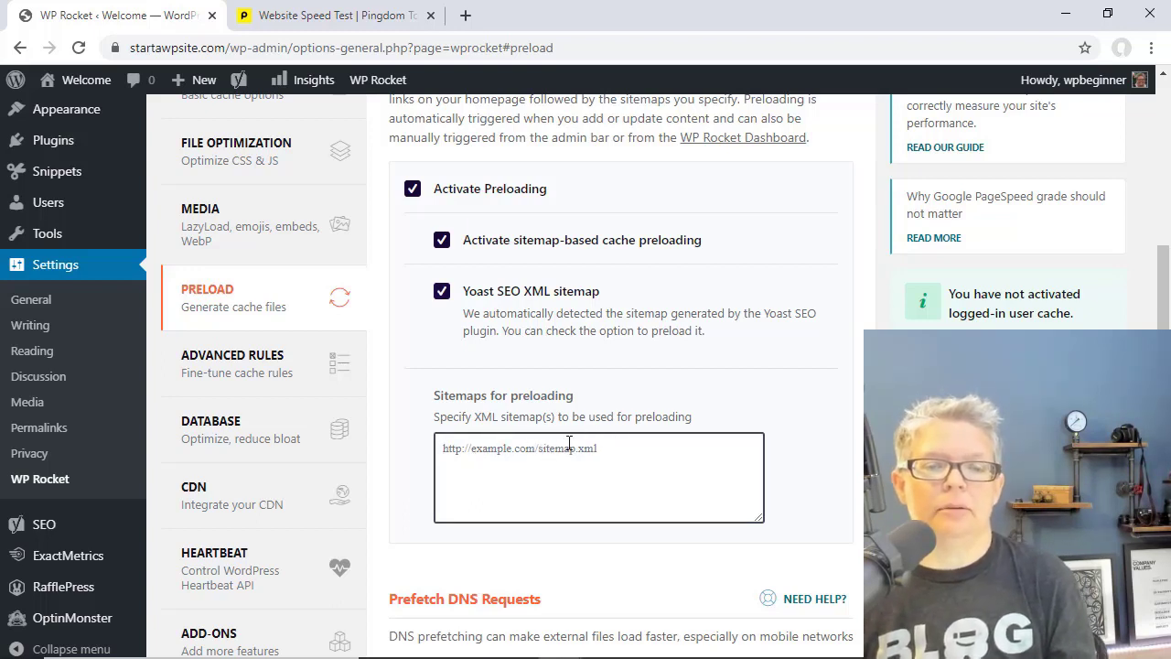
scroll(642, 442, down, 3)
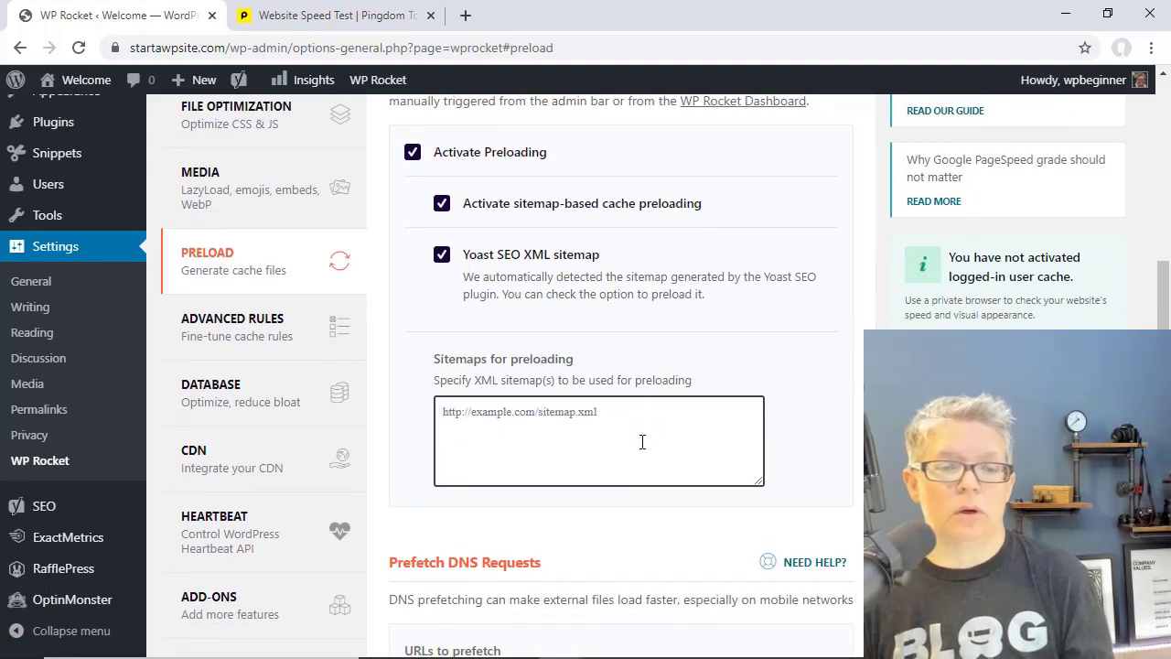
click(436, 571)
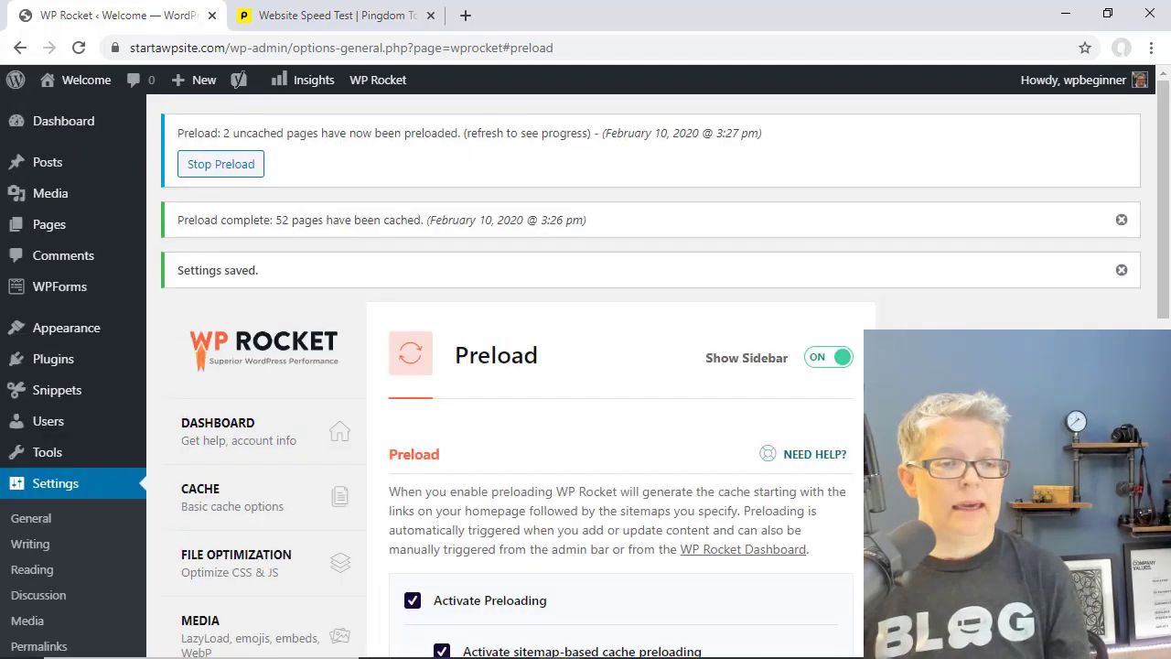
scroll(293, 431, down, 5)
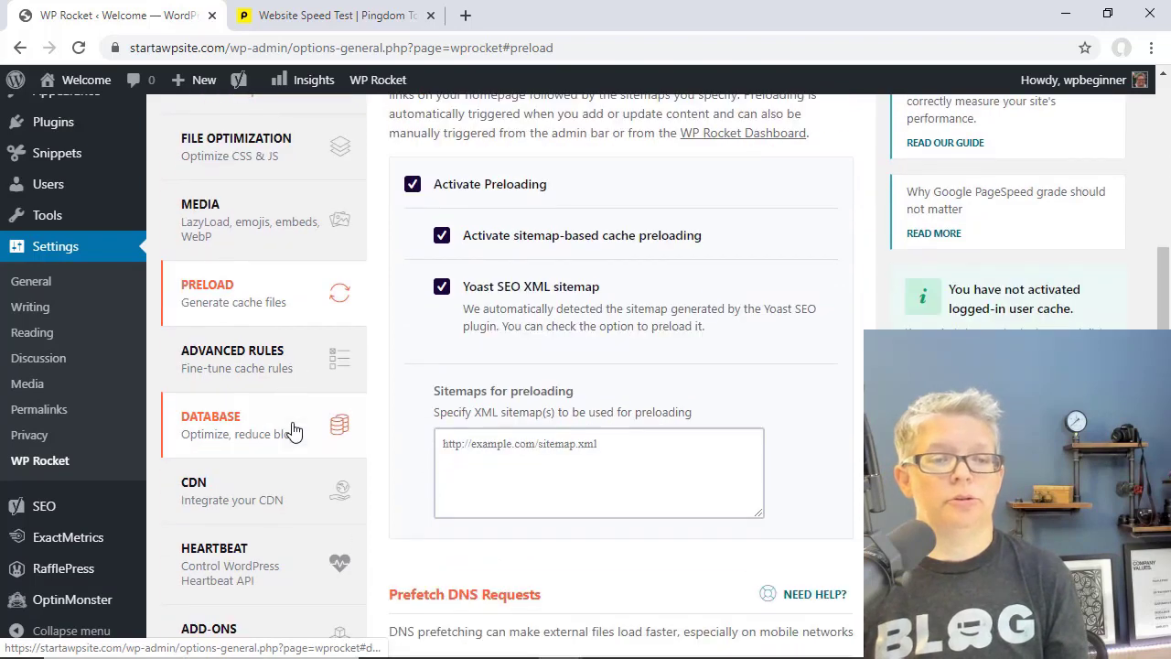
- Review the WP Rocket Advanced Rules fields without changing anything
click(264, 356)
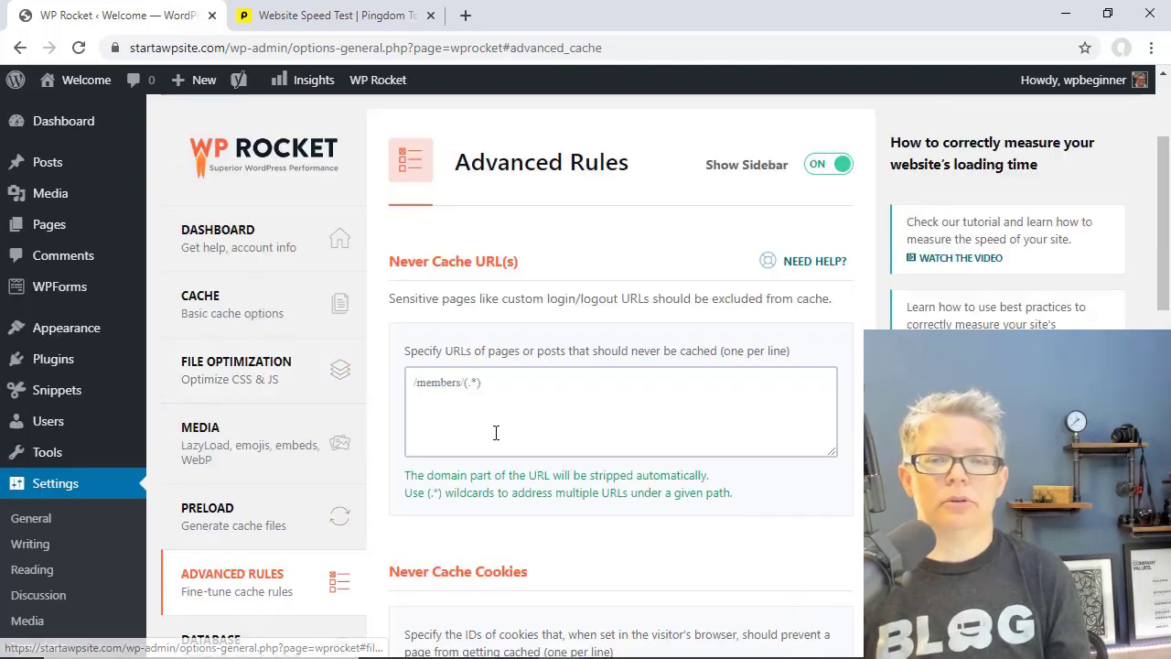
scroll(748, 470, down, 3)
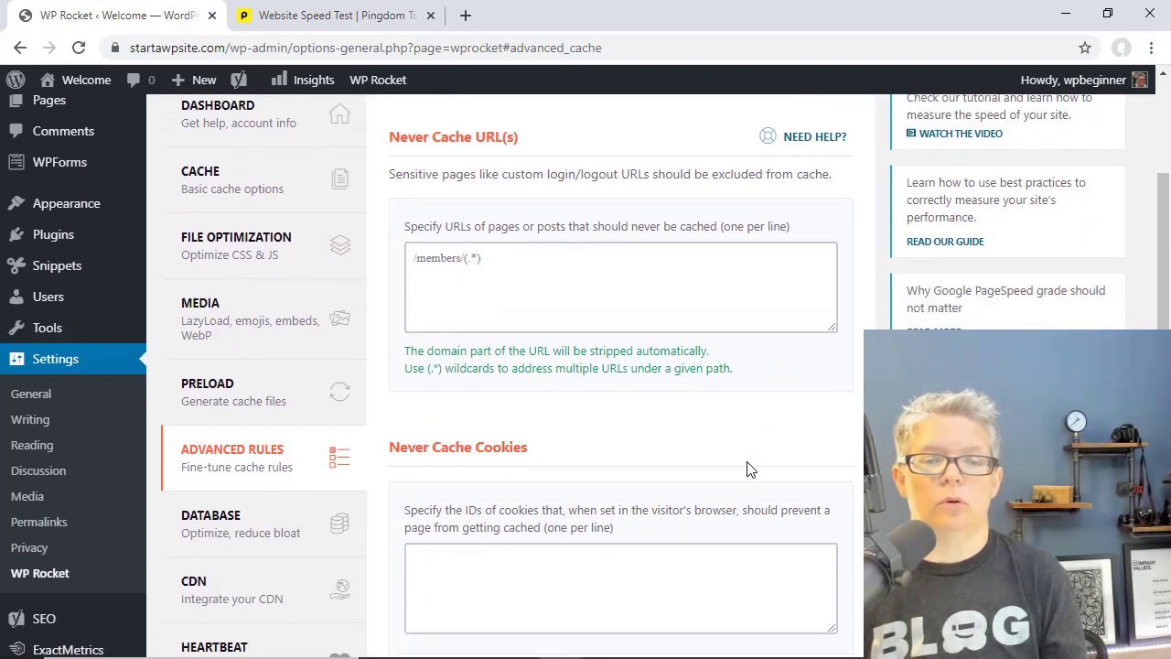
scroll(748, 469, down, 5)
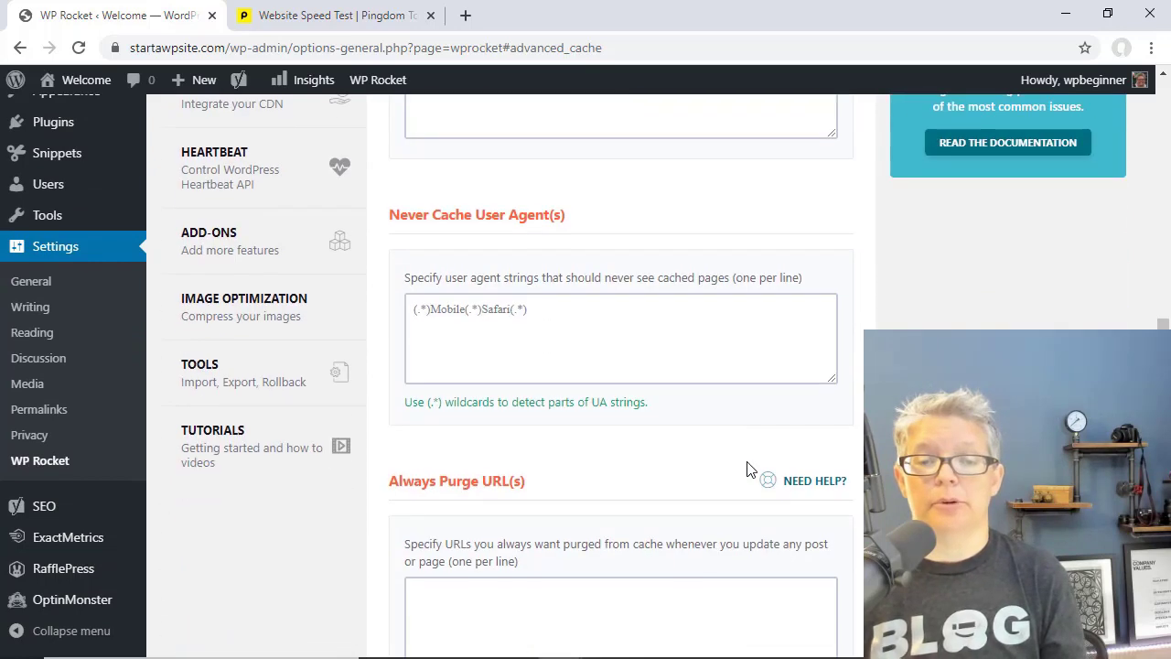
scroll(747, 469, down, 2)
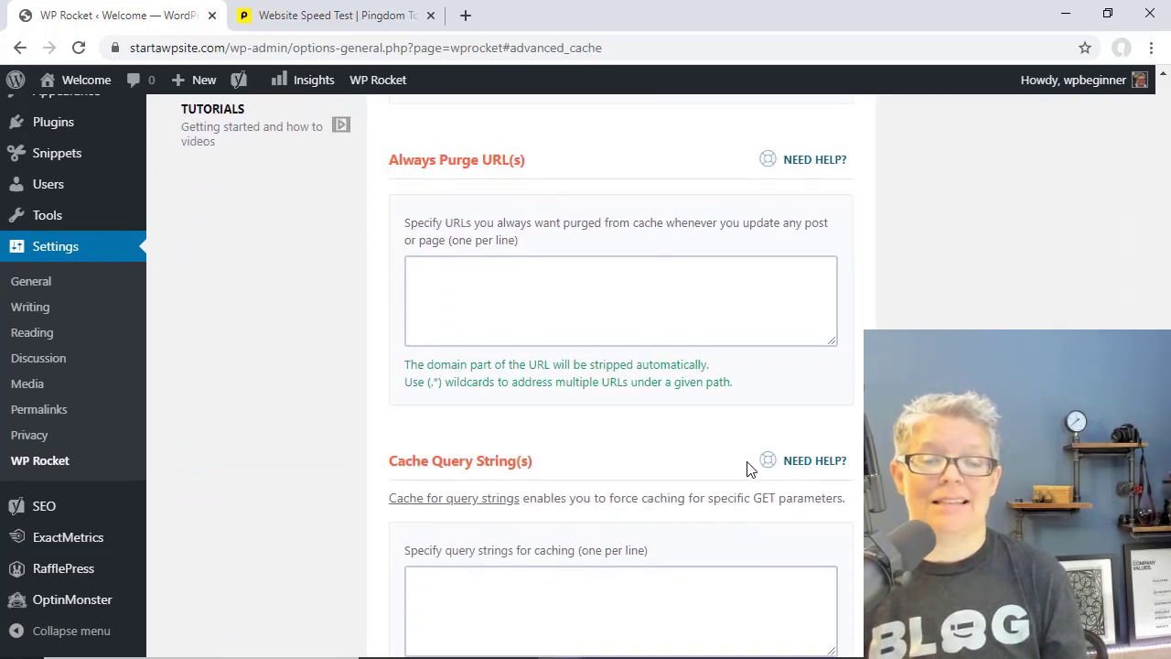
scroll(748, 470, down, 2)
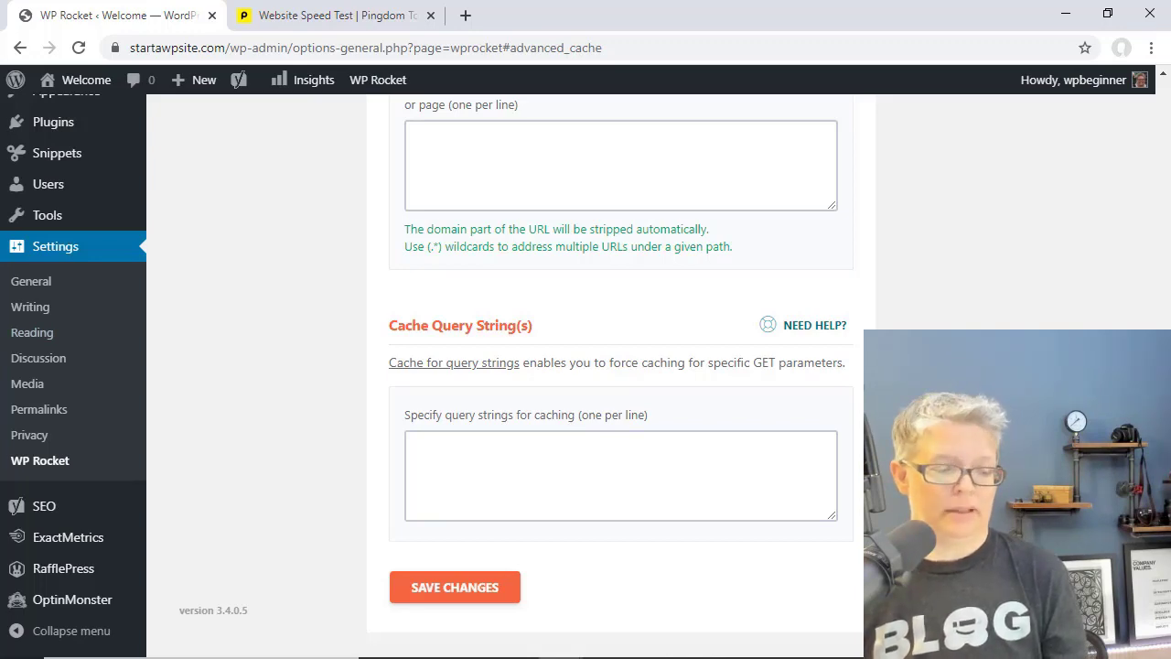
scroll(353, 222, up, 10)
click(275, 216)
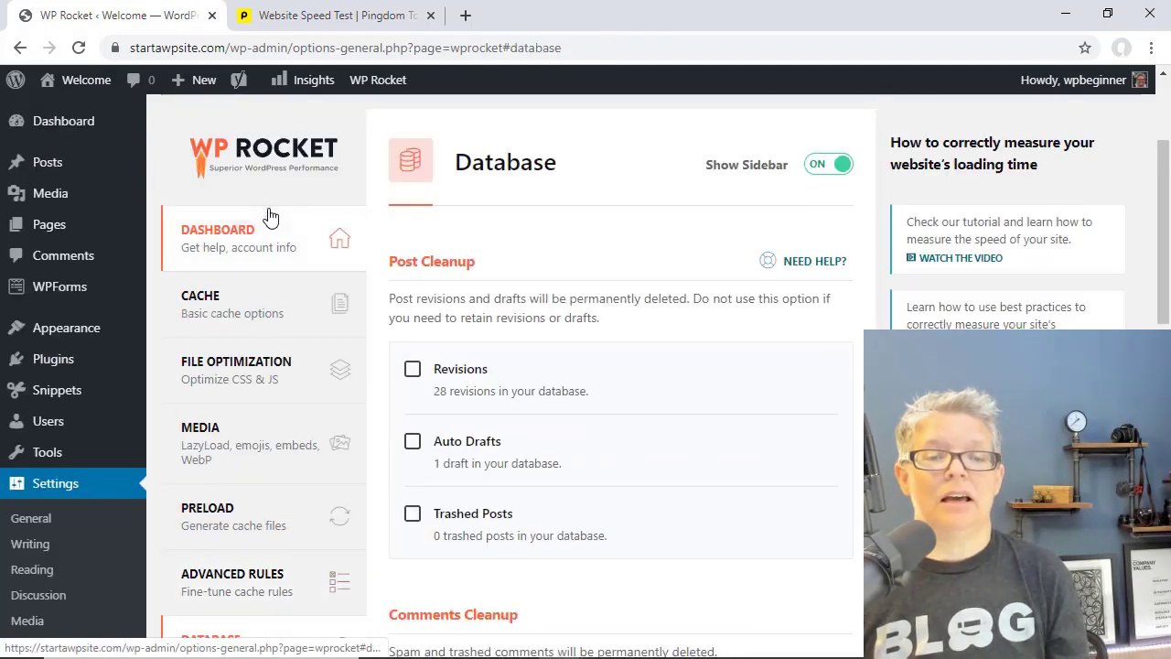
scroll(727, 408, down, 2)
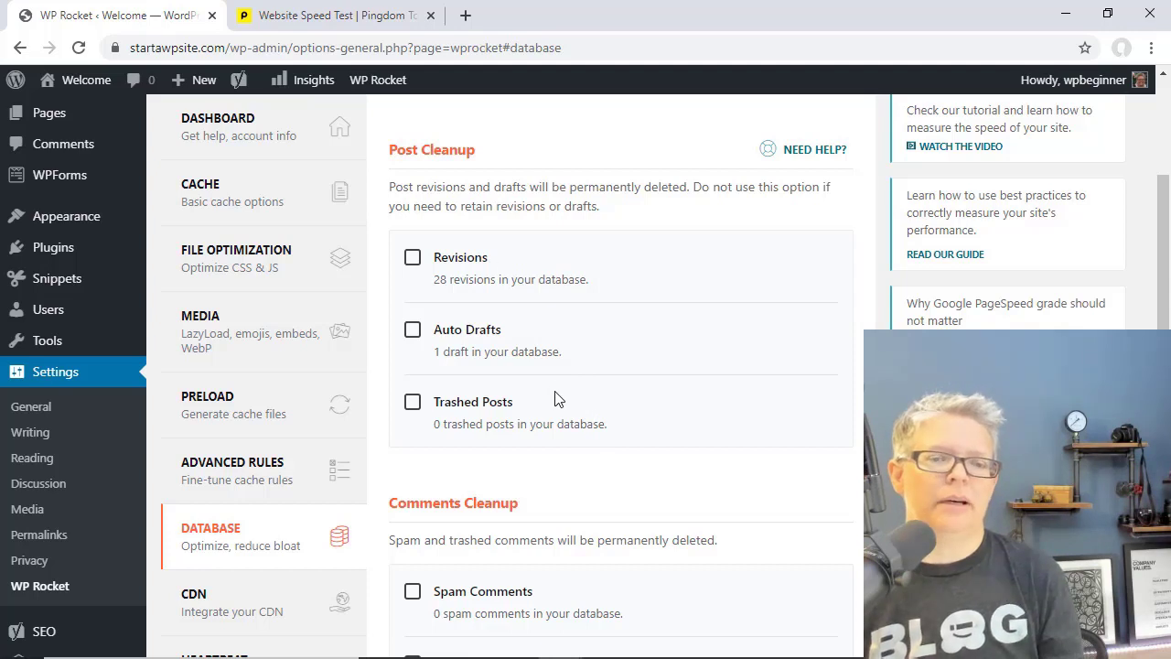
scroll(556, 399, down, 3)
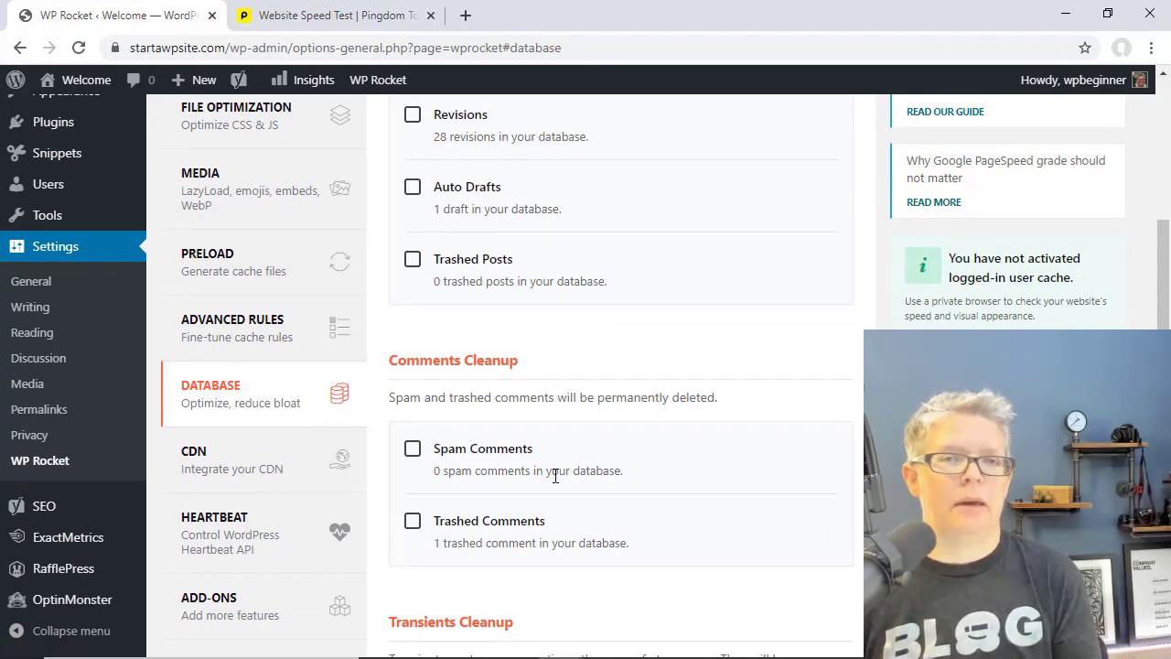
scroll(556, 476, down, 1)
scroll(555, 476, down, 1)
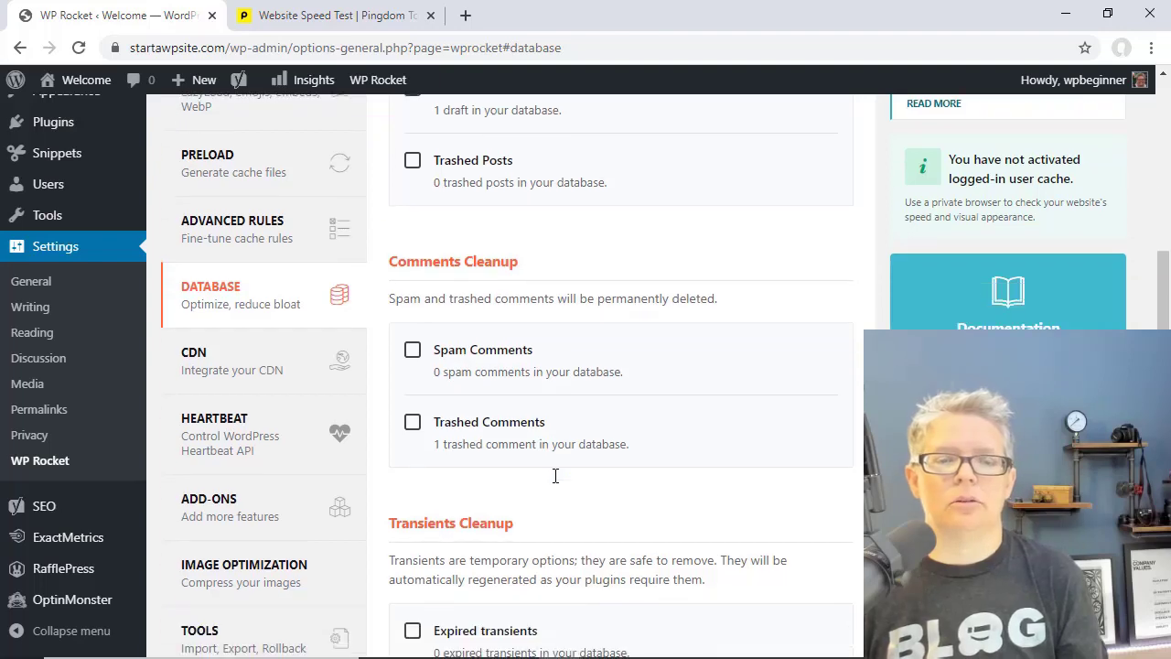
scroll(555, 475, down, 5)
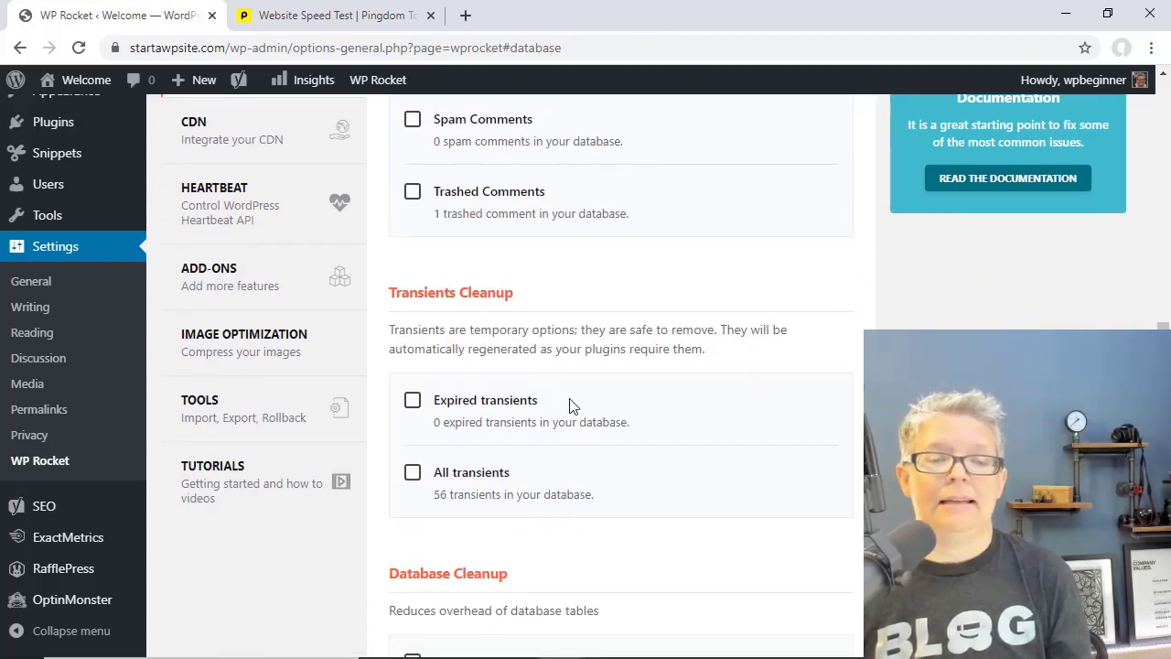
scroll(570, 405, down, 3)
scroll(582, 452, down, 4)
scroll(584, 452, down, 2)
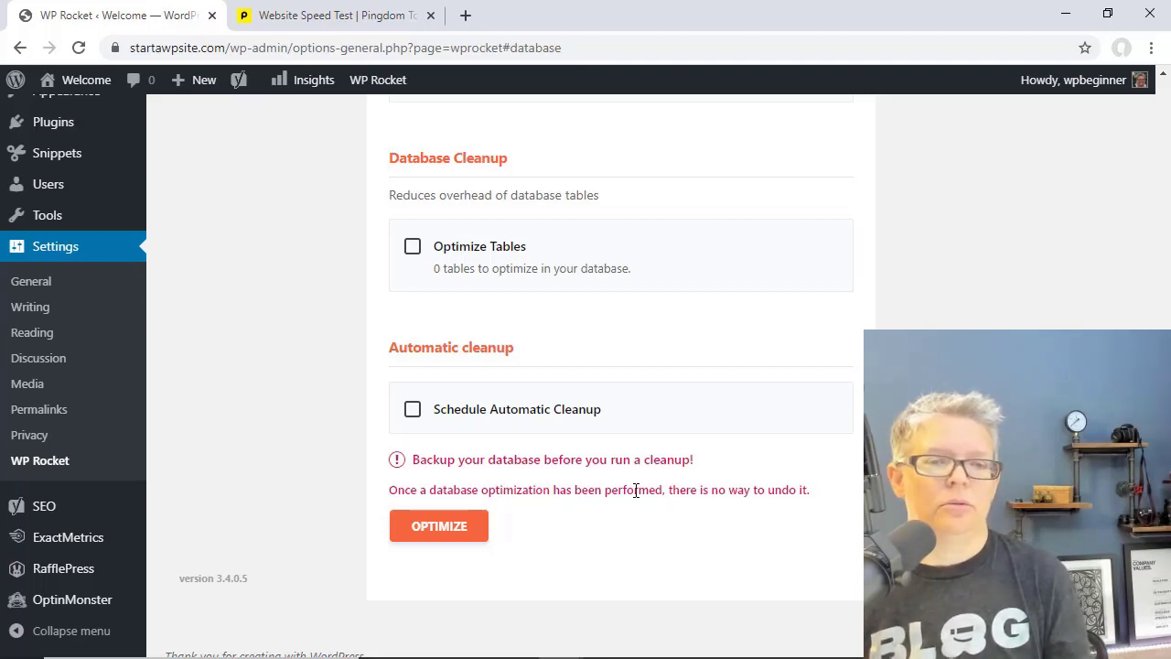
scroll(636, 491, up, 5)
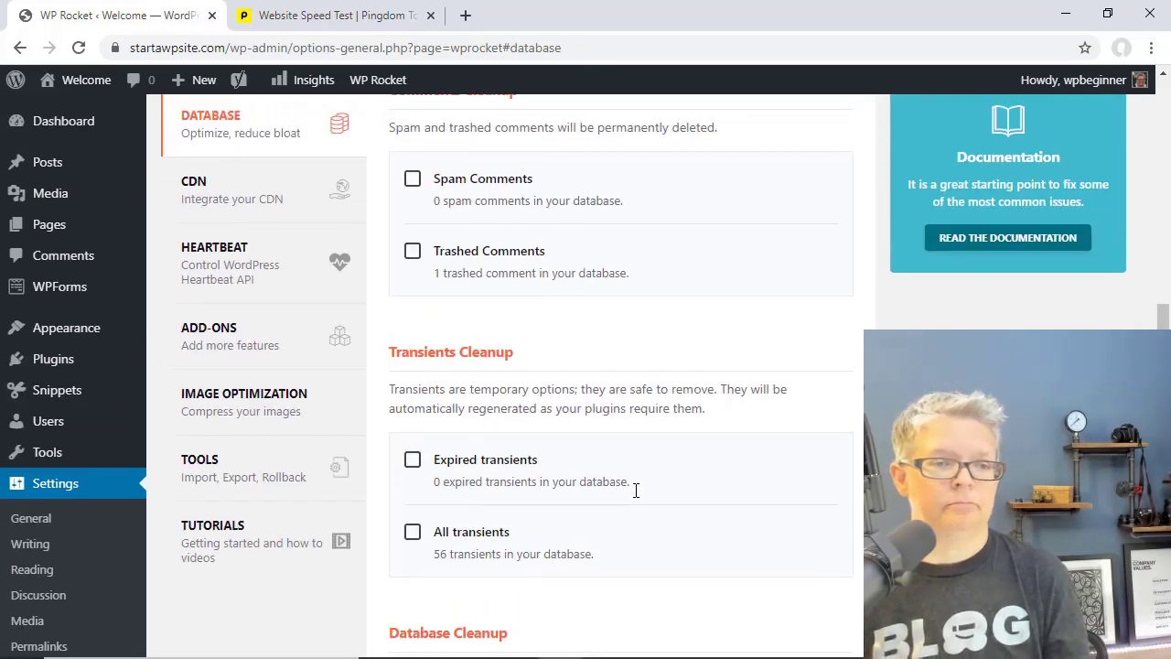
scroll(636, 490, up, 2)
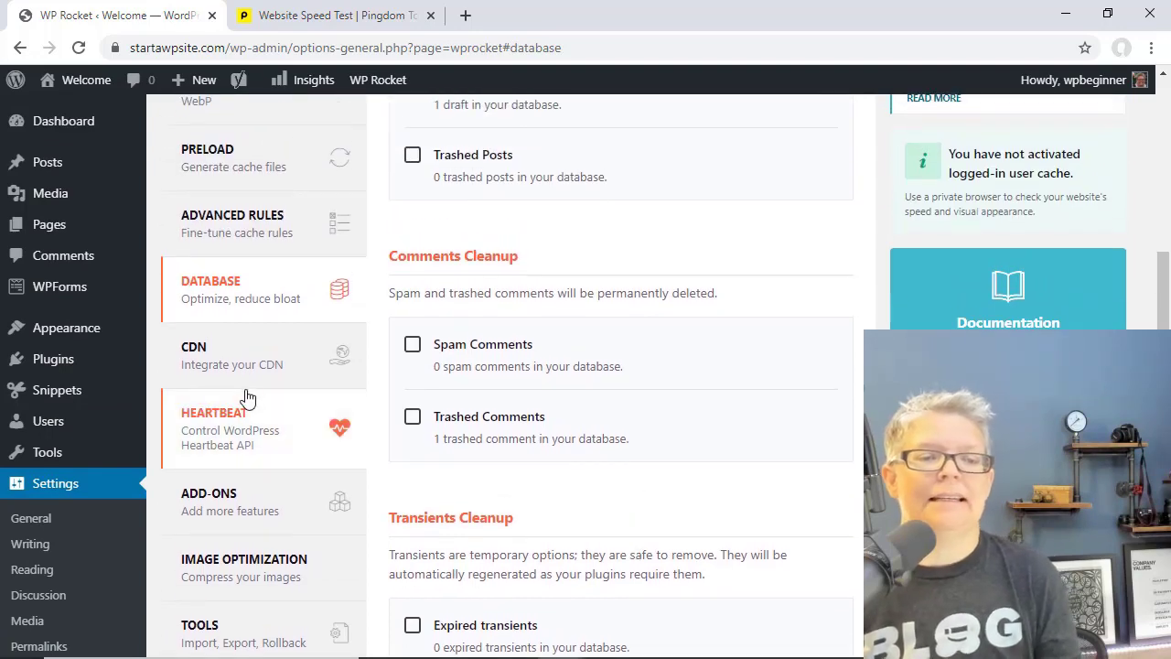
click(236, 358)
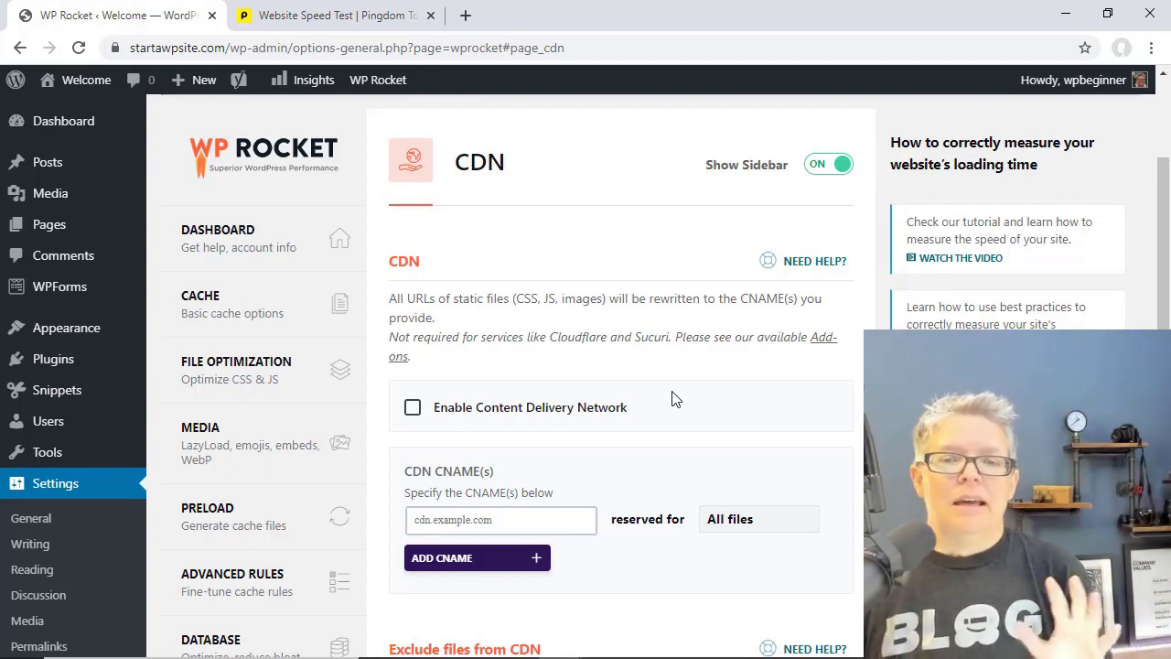
scroll(672, 399, down, 1)
scroll(672, 399, down, 2)
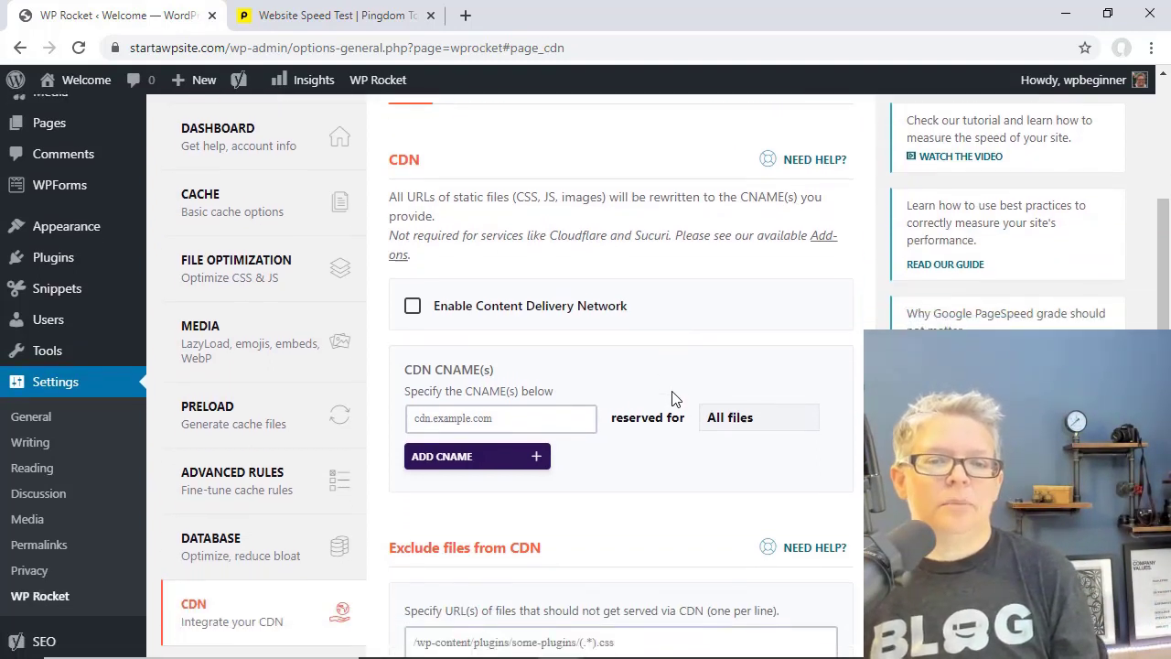
scroll(671, 399, down, 2)
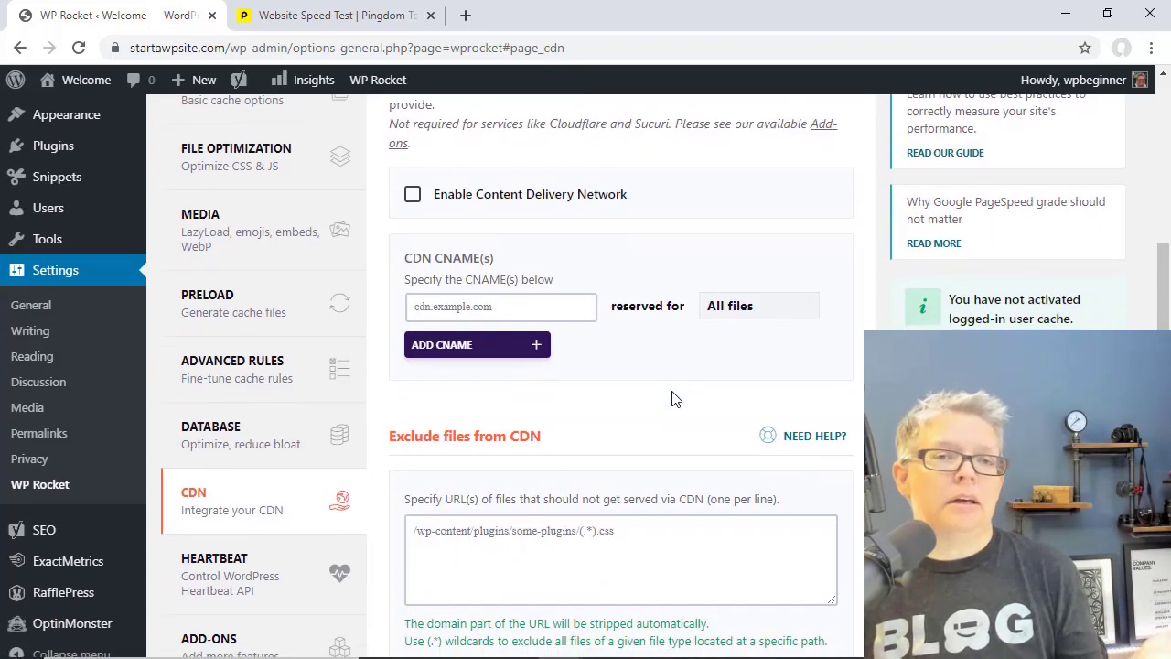
scroll(672, 399, down, 2)
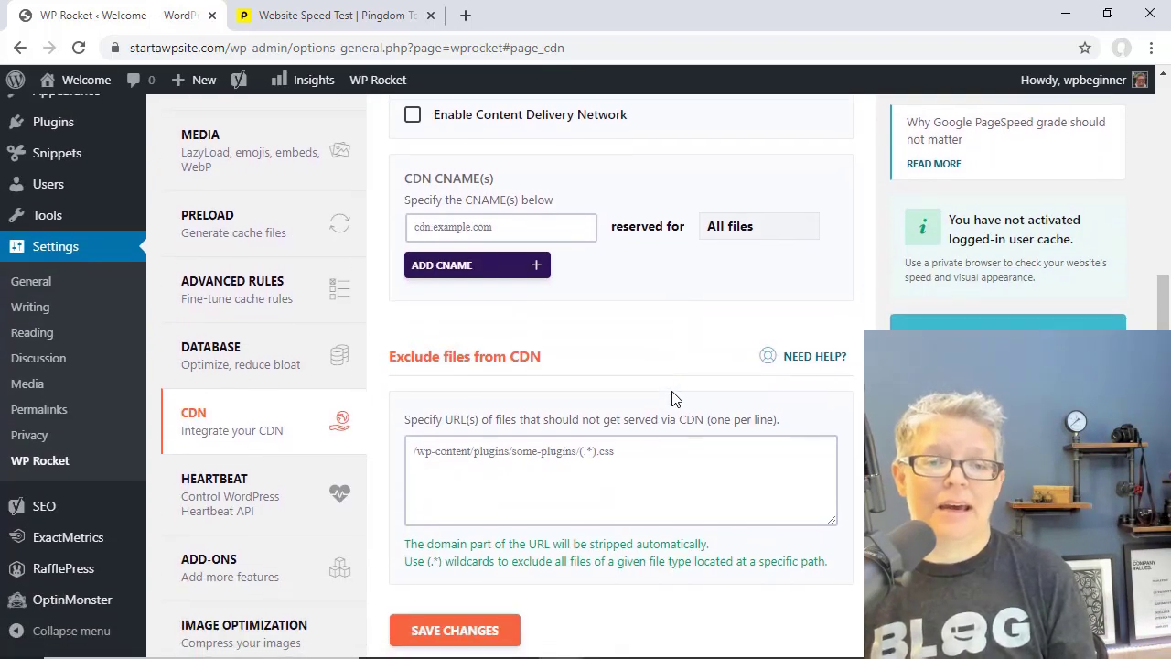
scroll(672, 396, down, 3)
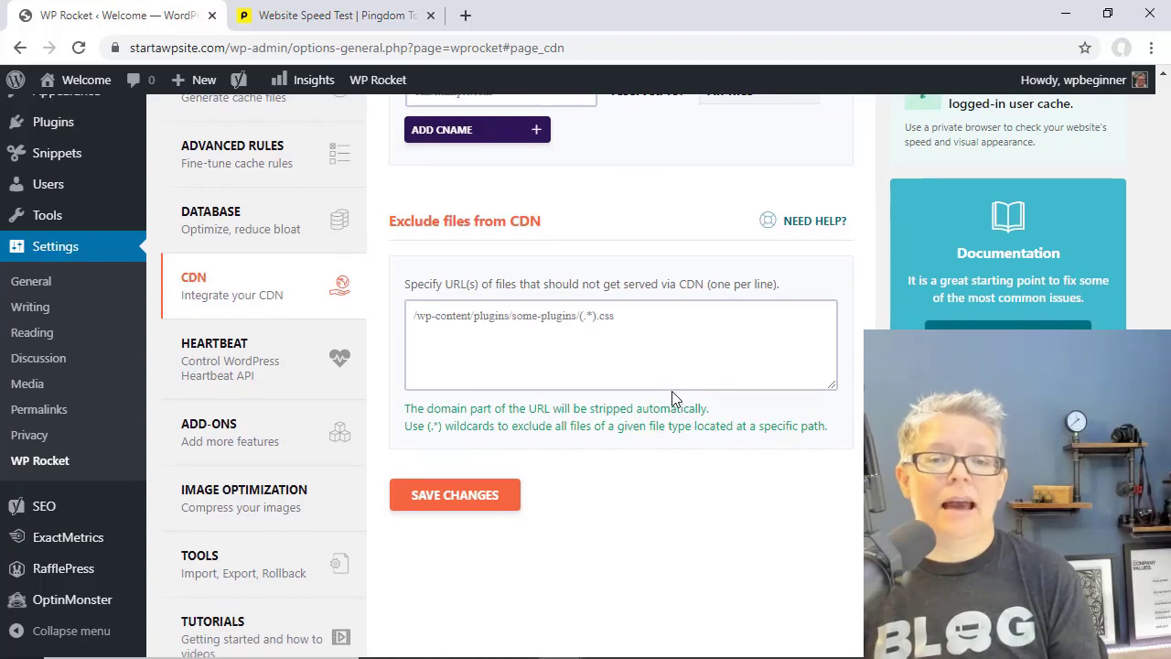
scroll(672, 398, up, 2)
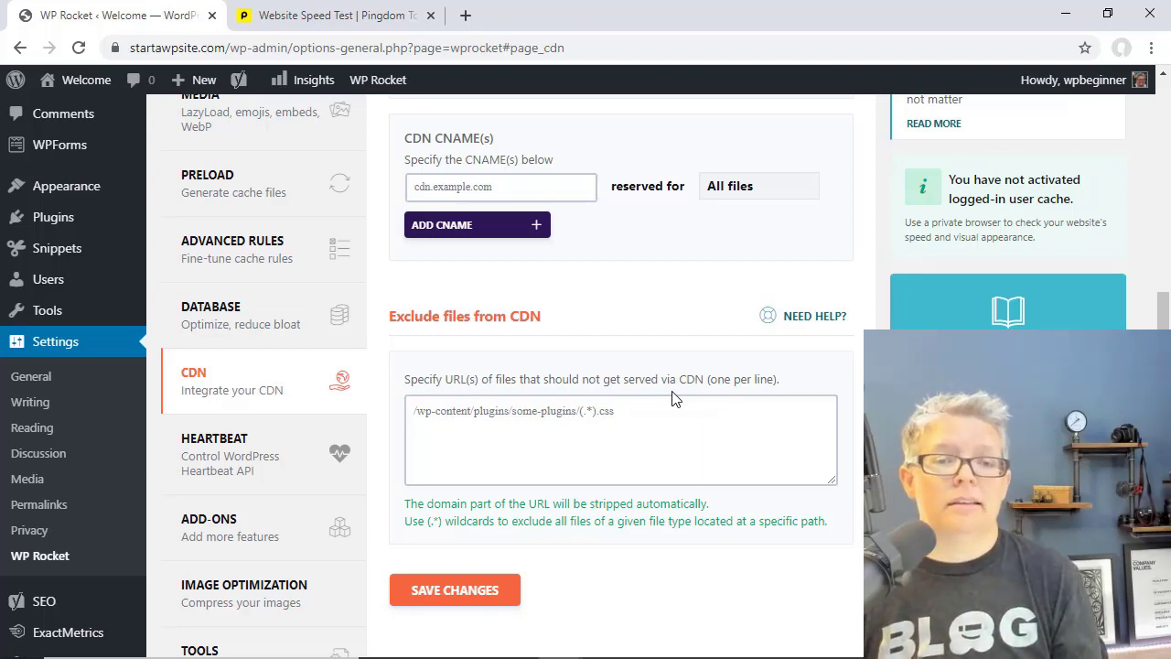
scroll(646, 343, up, 5)
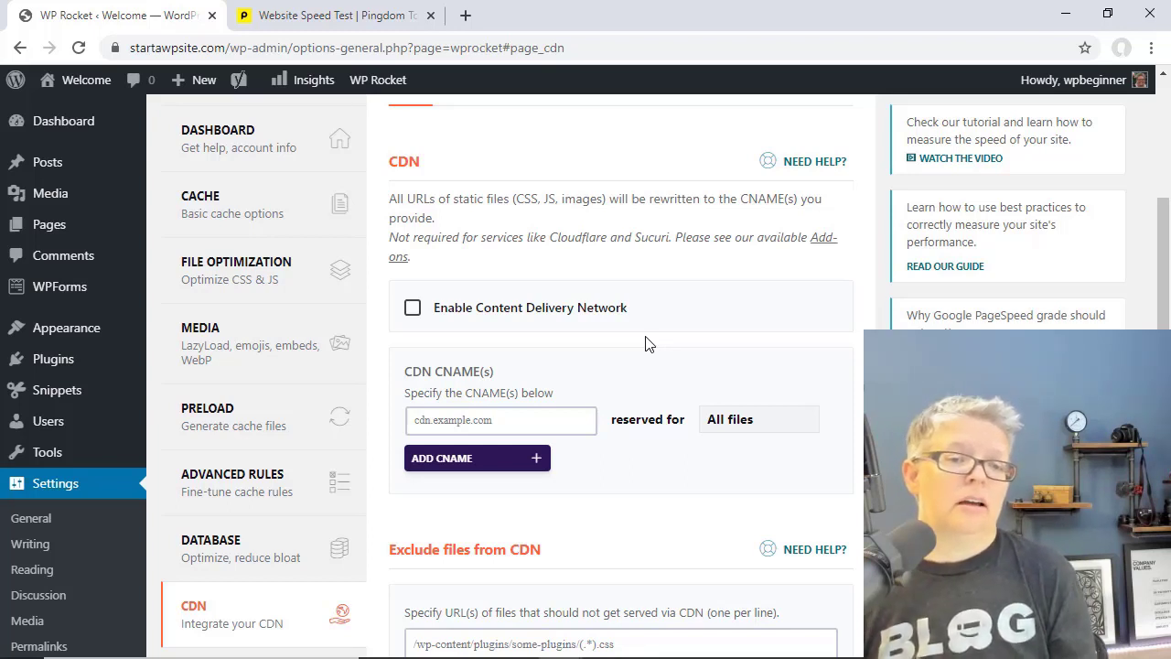
scroll(645, 344, down, 1)
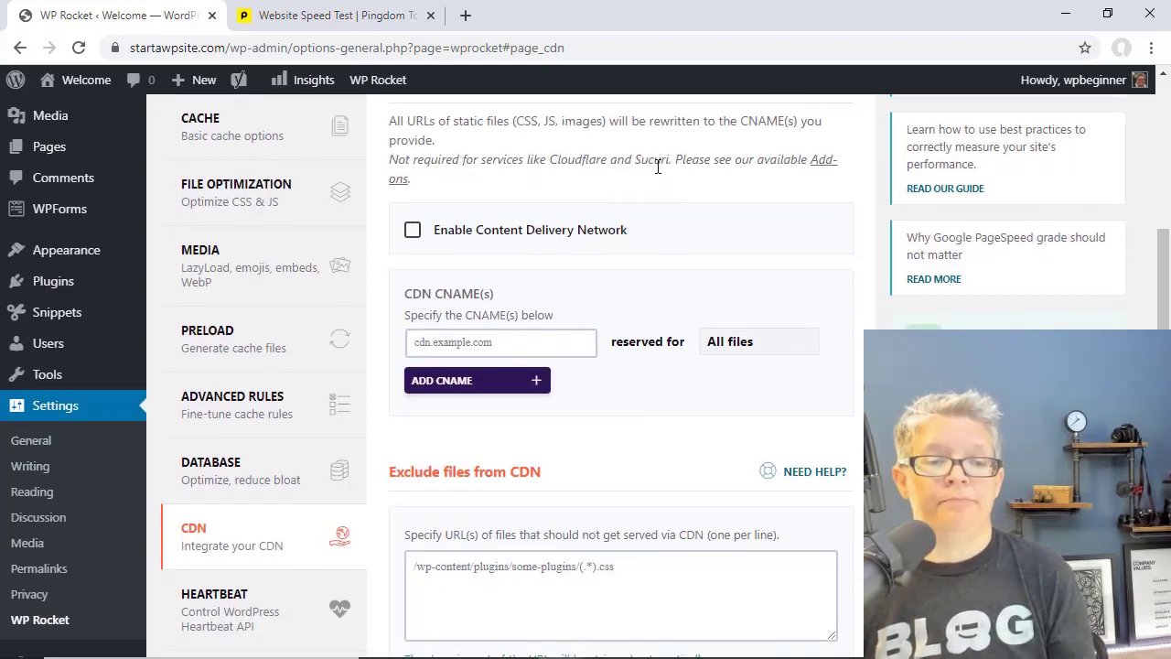
scroll(591, 327, down, 3)
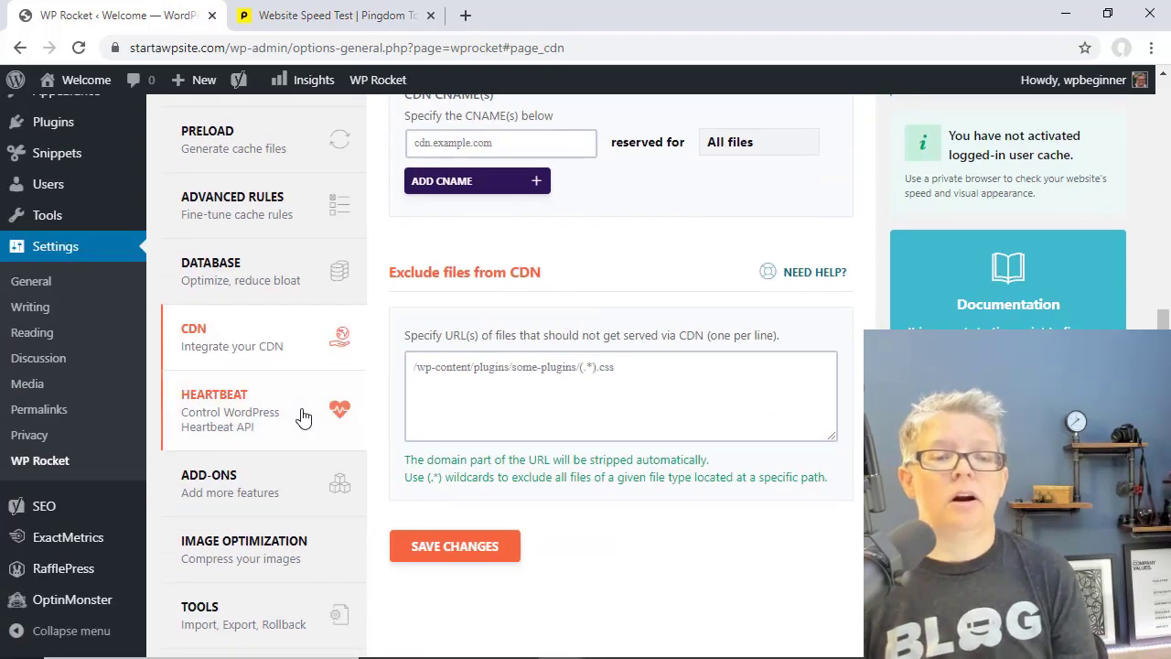
- Turn on Control Heartbeat on the WP Rocket Heartbeat tab
click(262, 417)
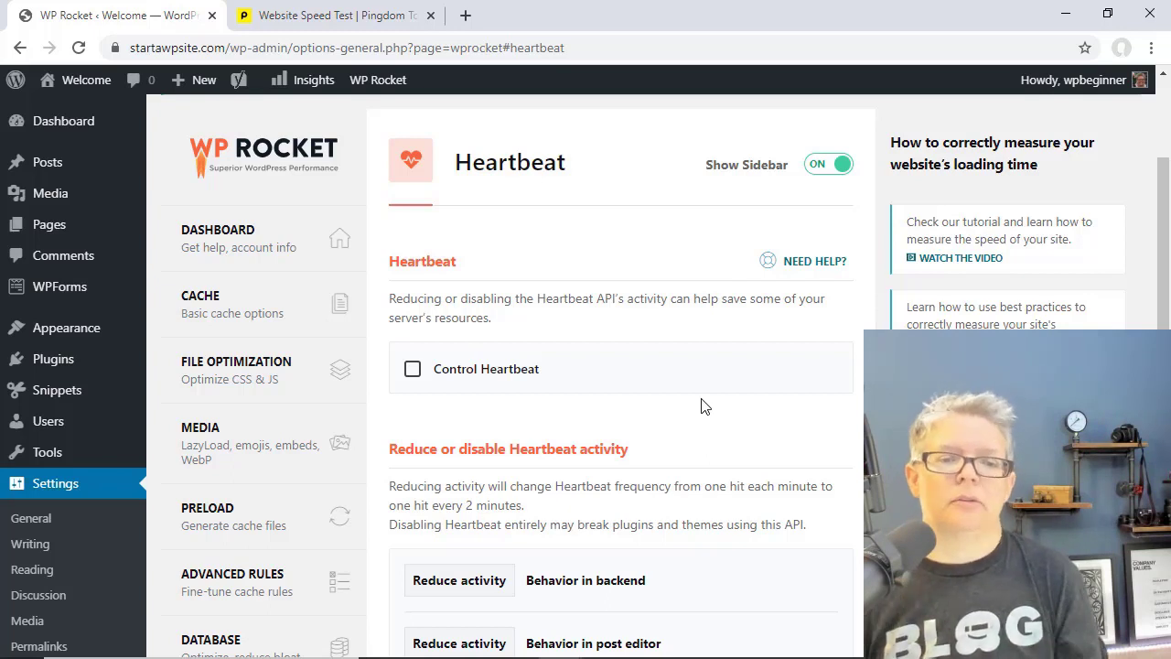
scroll(701, 407, down, 3)
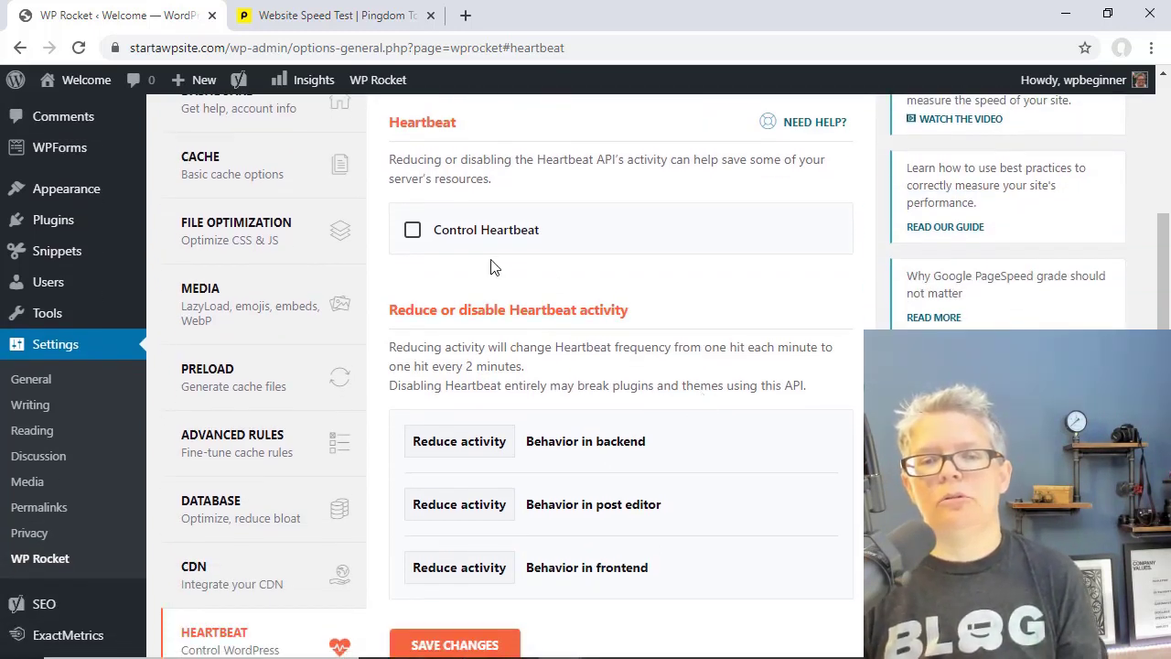
click(412, 231)
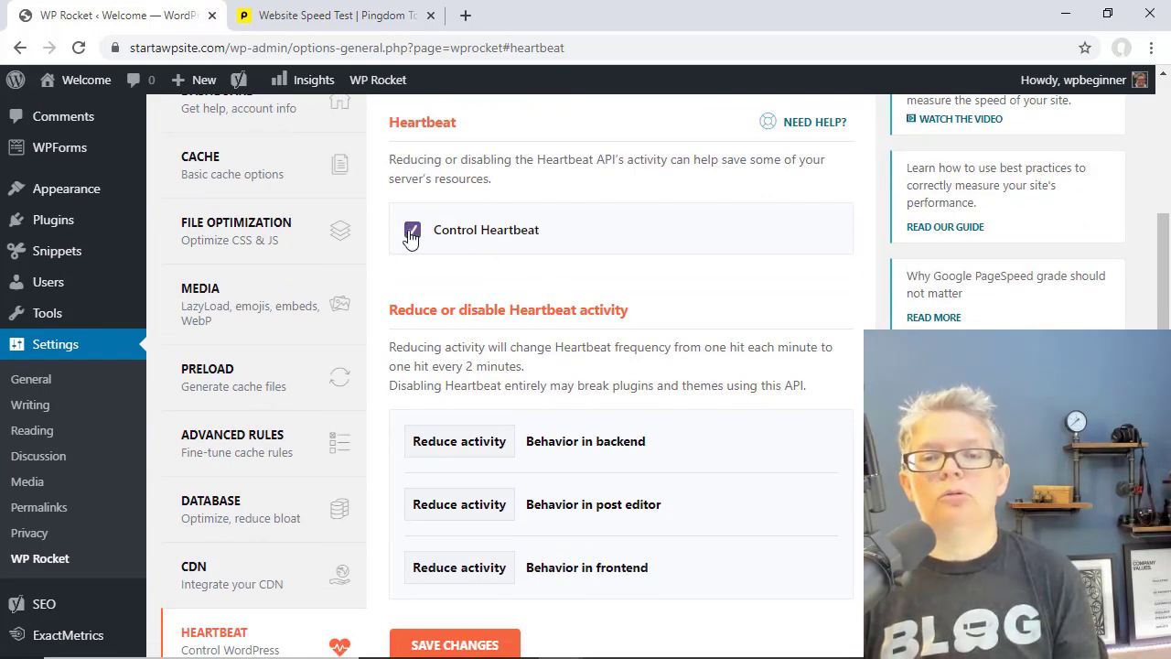
scroll(653, 253, down, 1)
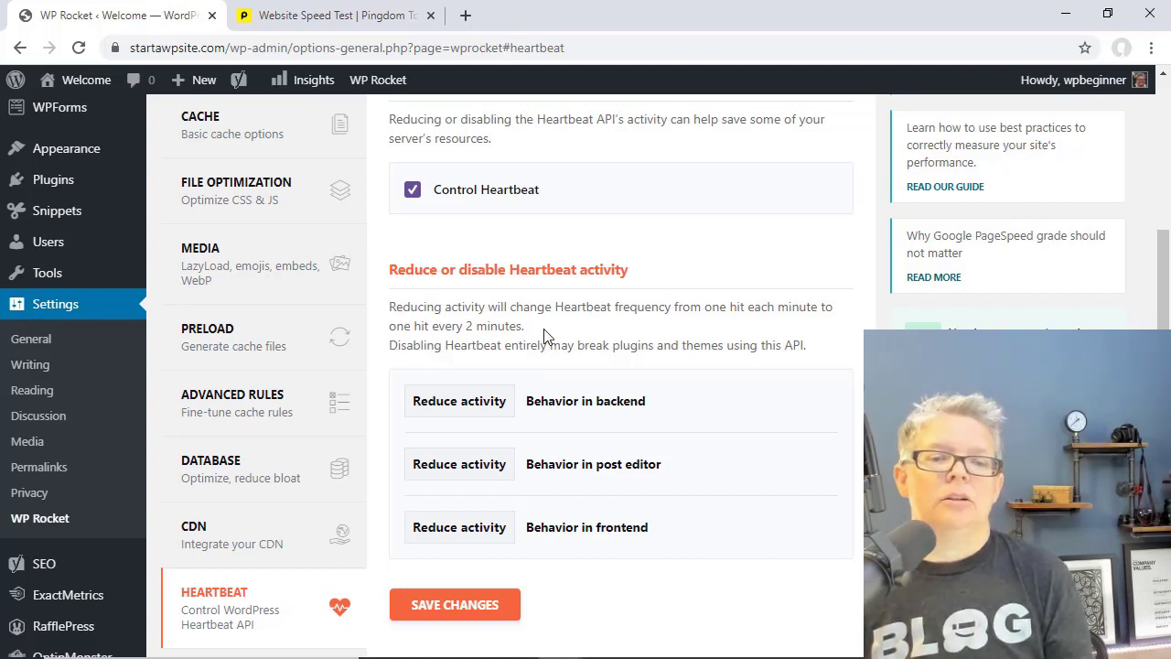
scroll(546, 337, down, 1)
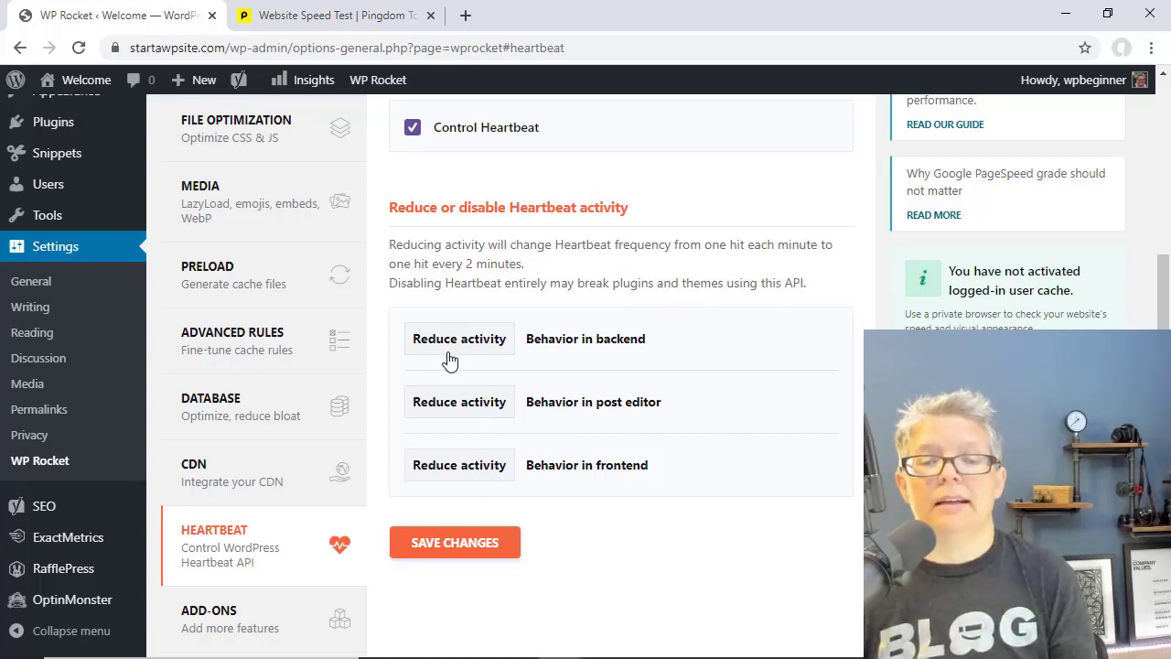
- Keep backend, post editor and frontend heartbeat on Reduce activity and save the settings
key(Tab)
click(458, 409)
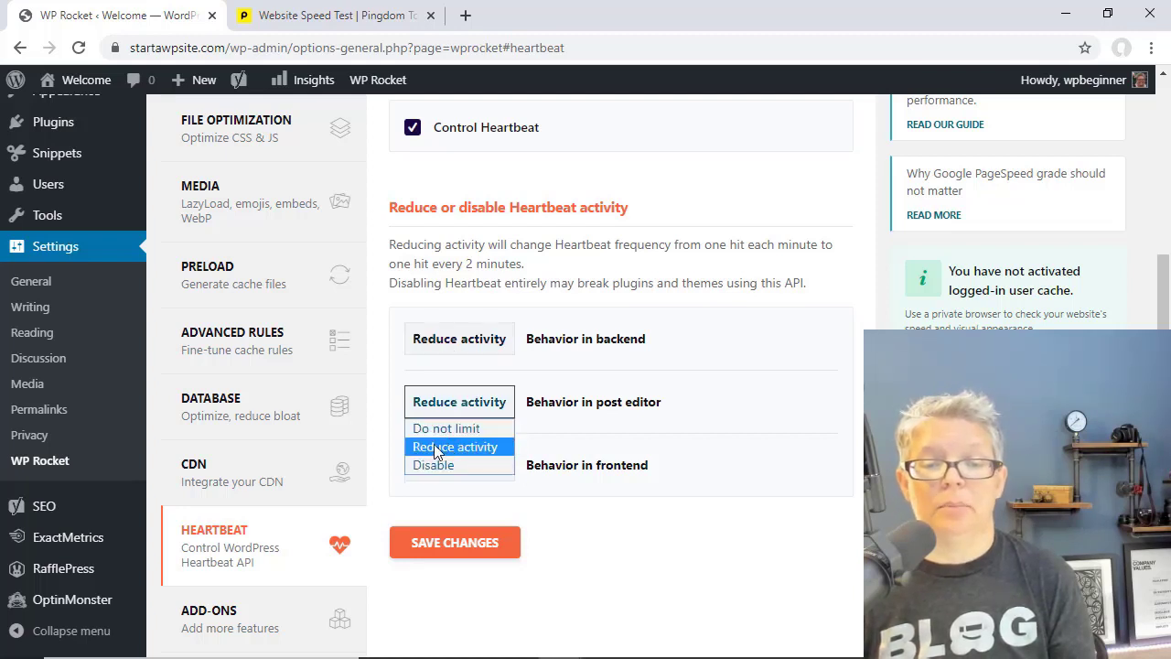
click(593, 494)
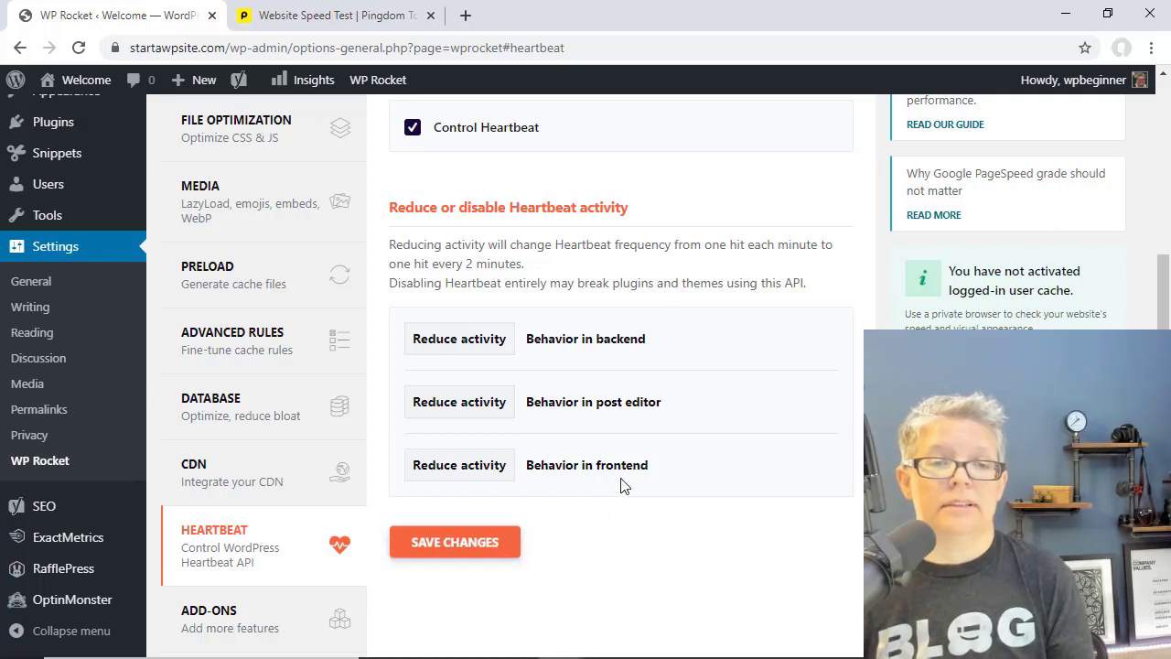
scroll(622, 486, up, 1)
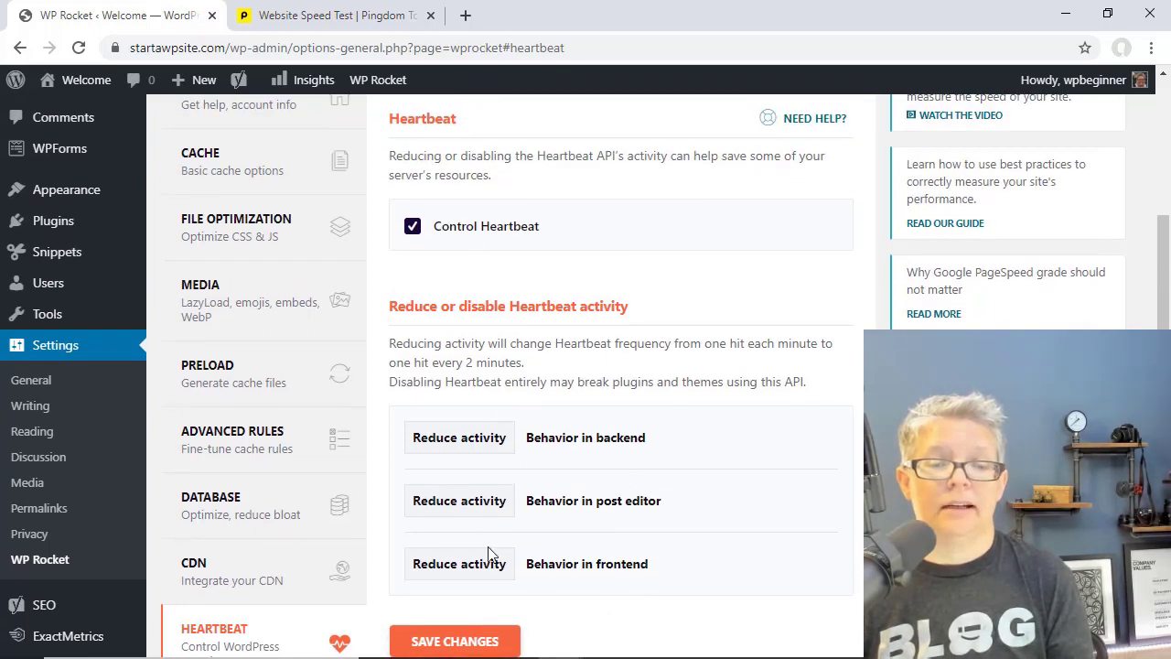
scroll(580, 621, down, 1)
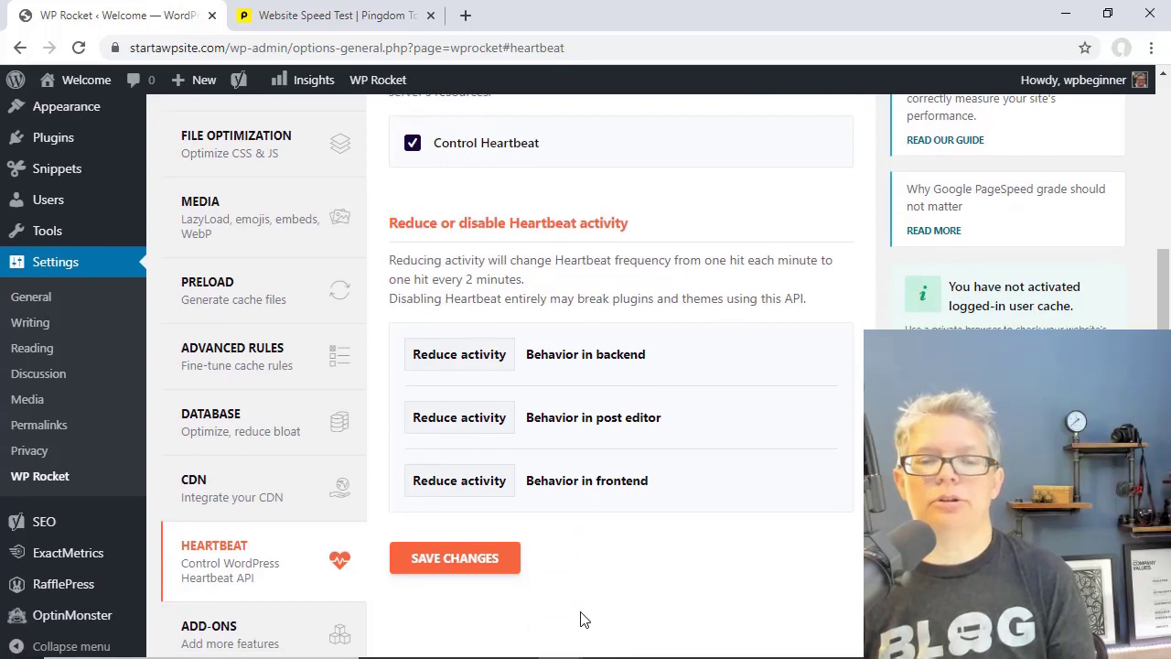
click(459, 559)
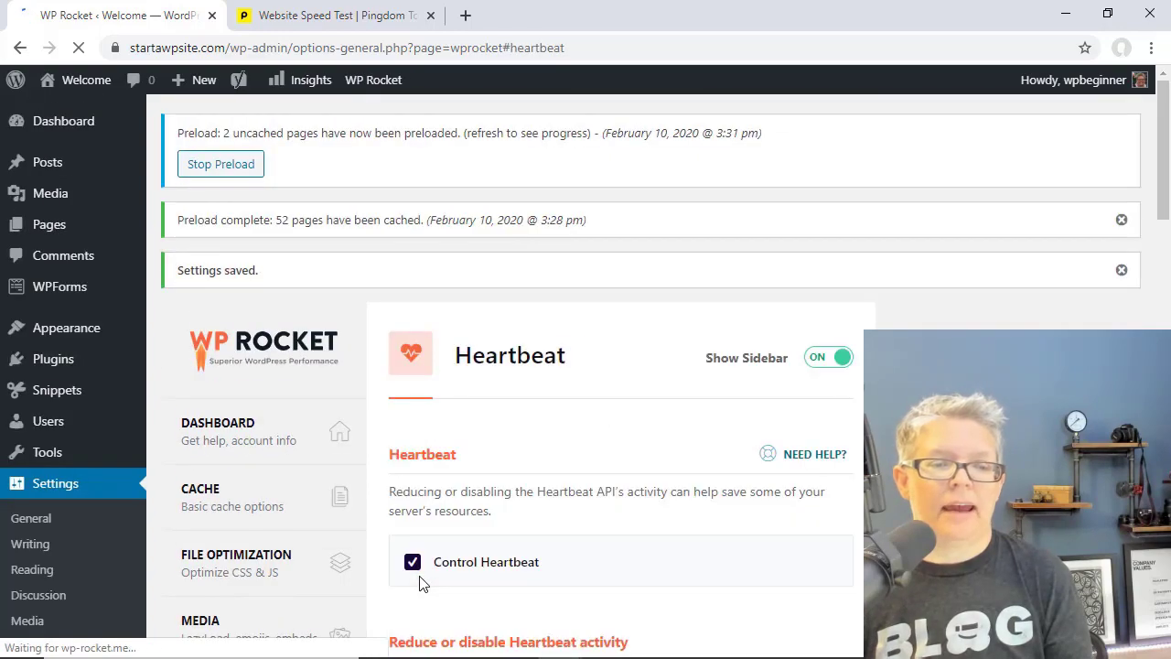
scroll(421, 583, down, 7)
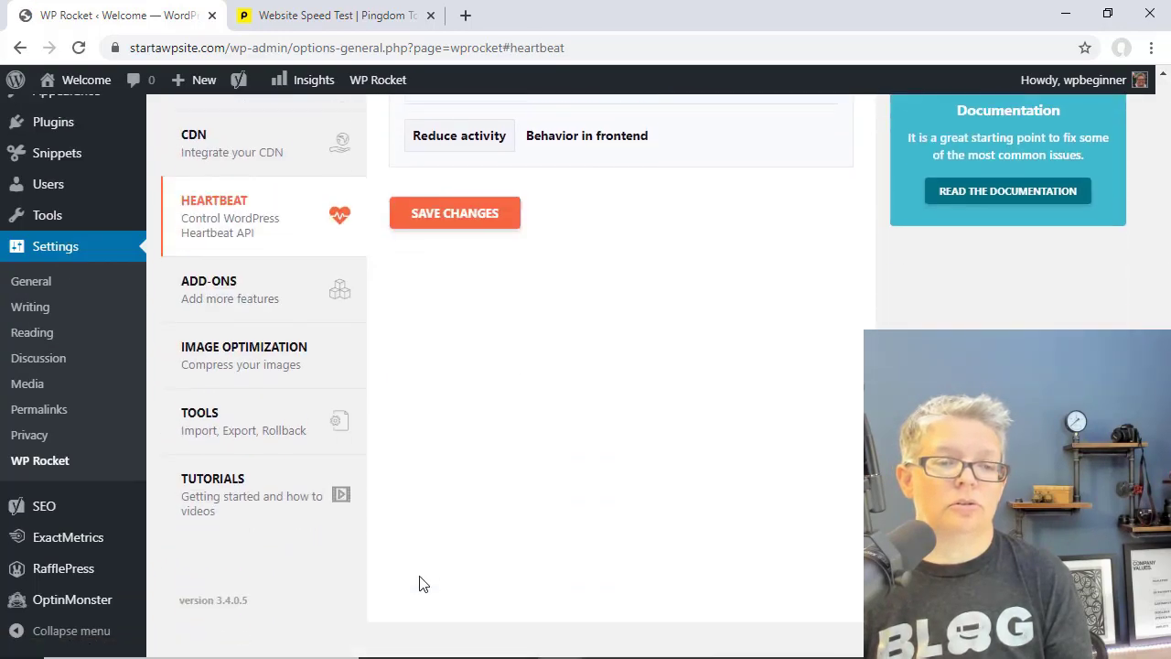
- Open WP Rocket Add-ons, check the Pingdom results tab, and come back
click(268, 260)
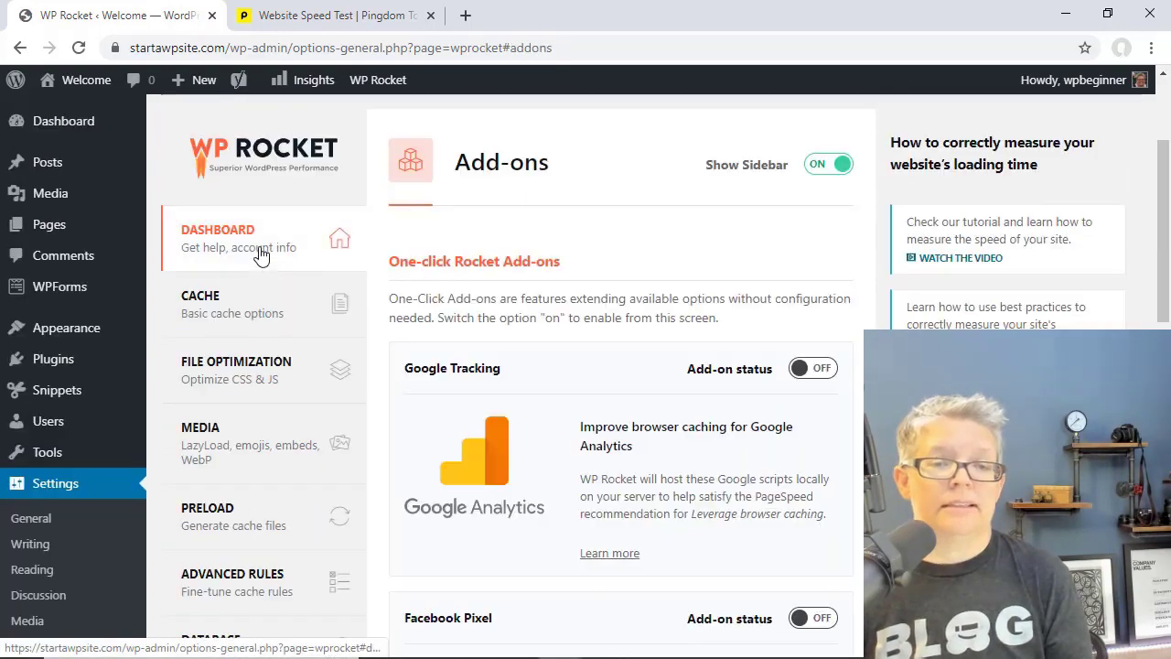
scroll(374, 424, down, 1)
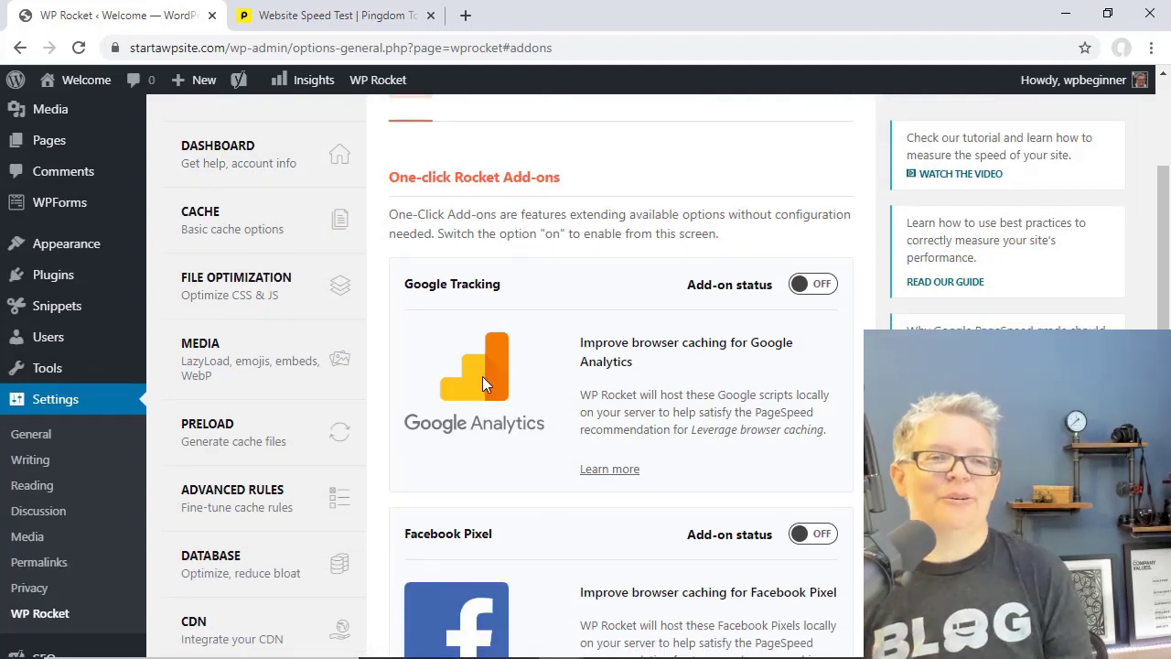
click(313, 18)
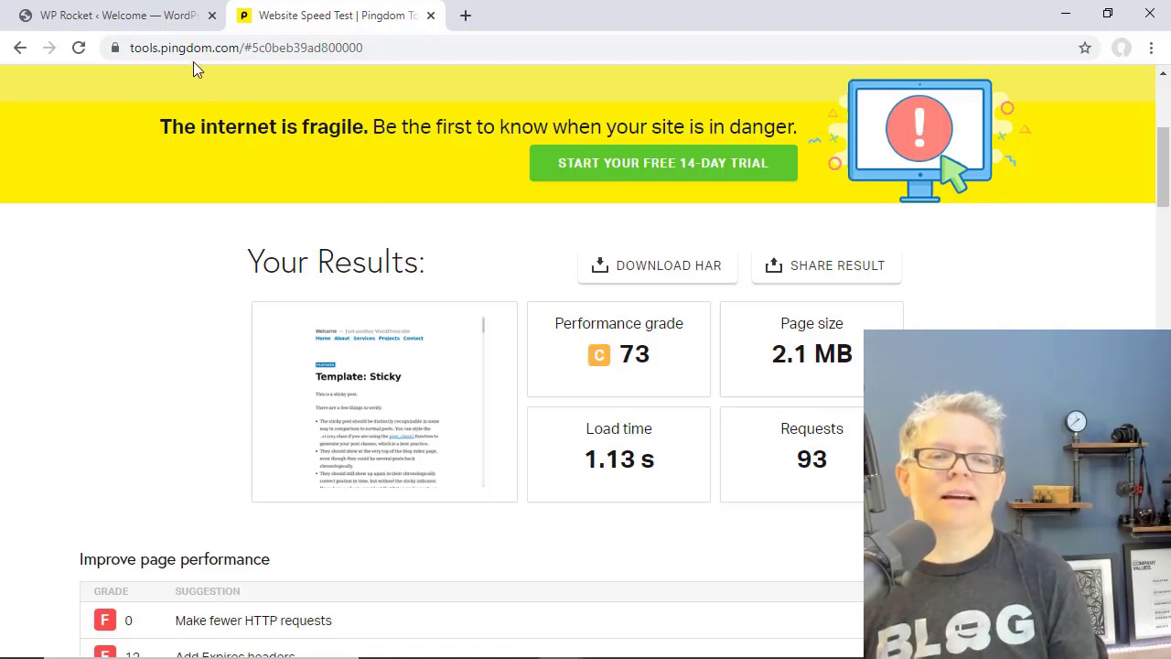
click(139, 18)
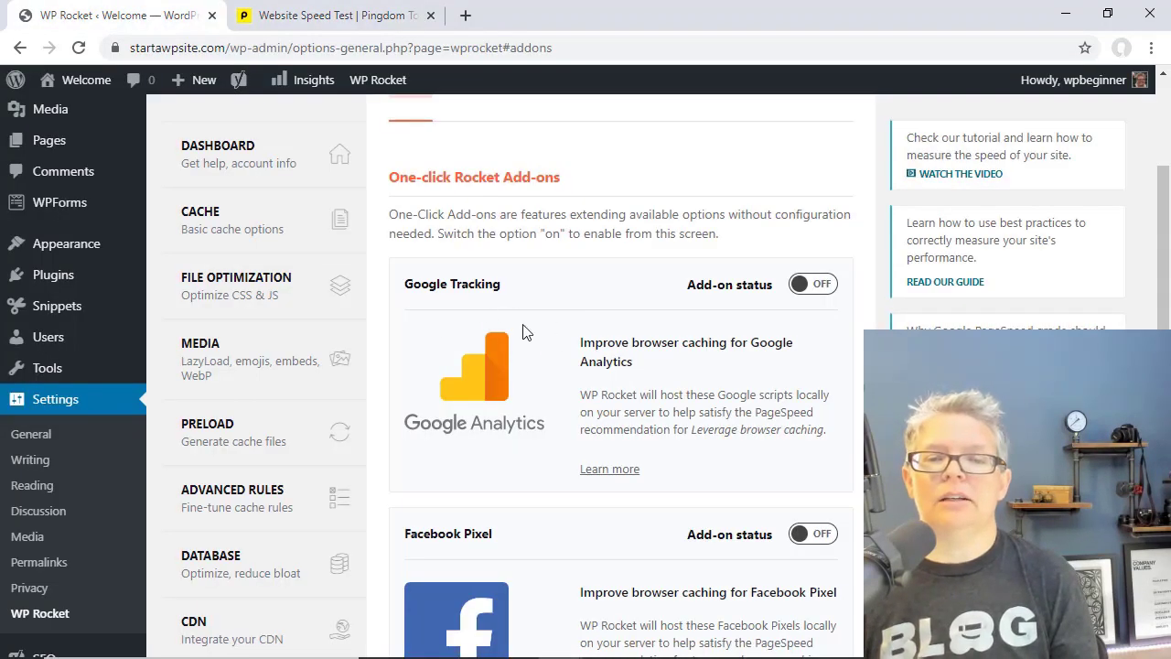
- Browse the Google Tracking, Facebook Pixel, Varnish, Cloudflare and Sucuri add-ons, leaving all off
scroll(494, 386, down, 1)
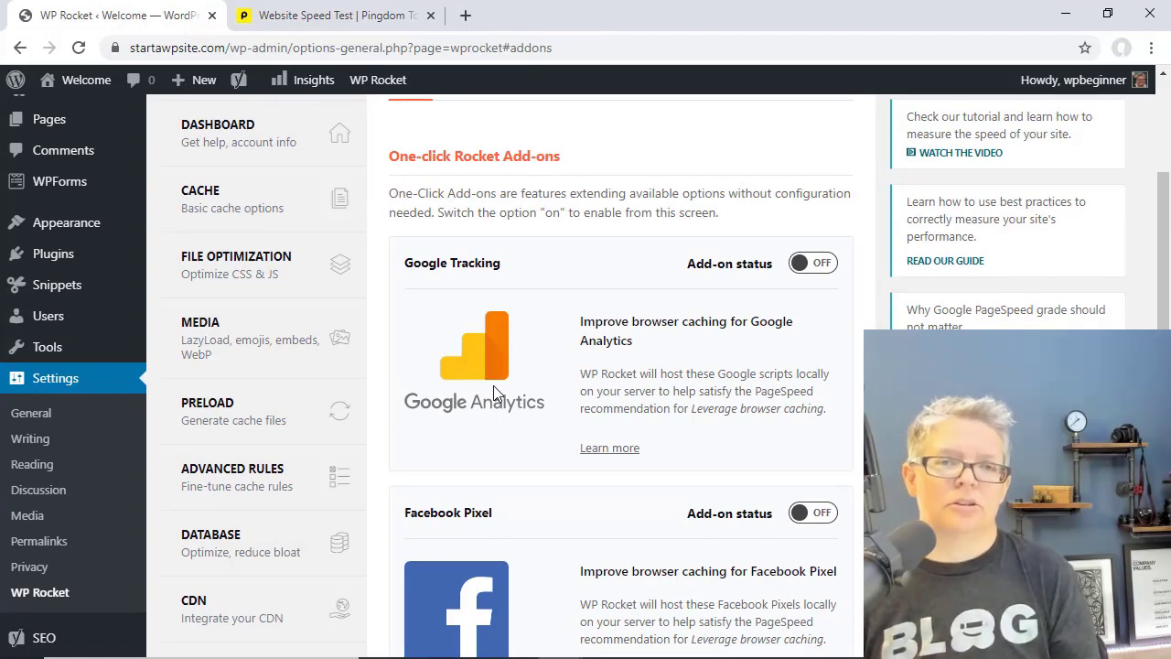
scroll(494, 386, down, 3)
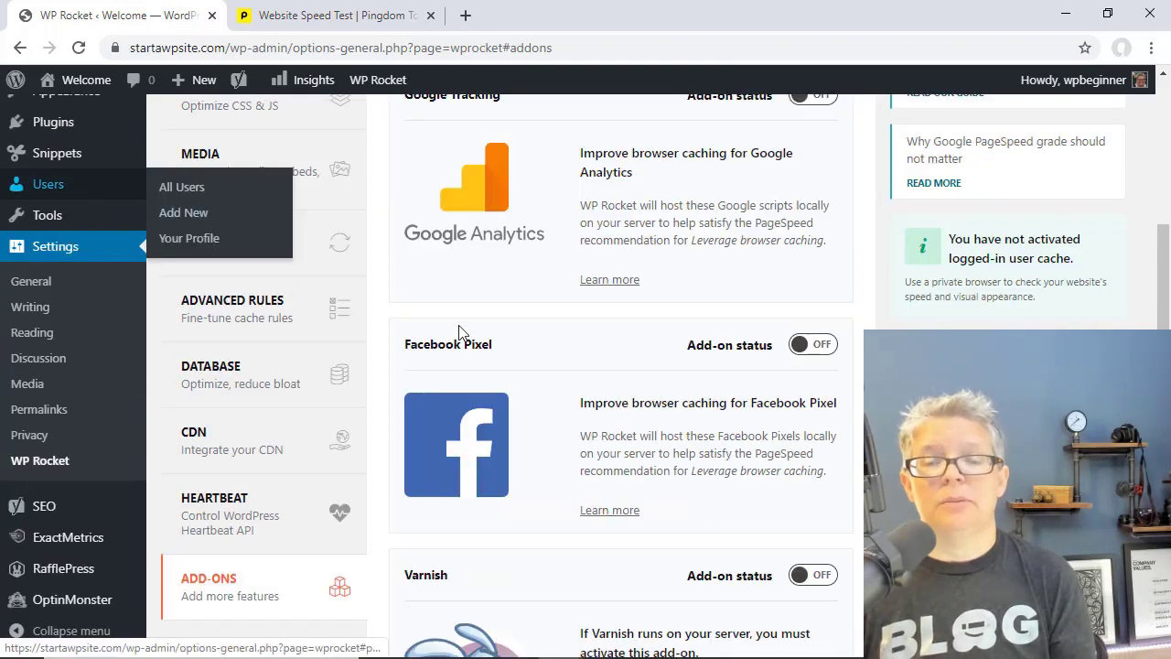
scroll(547, 368, down, 1)
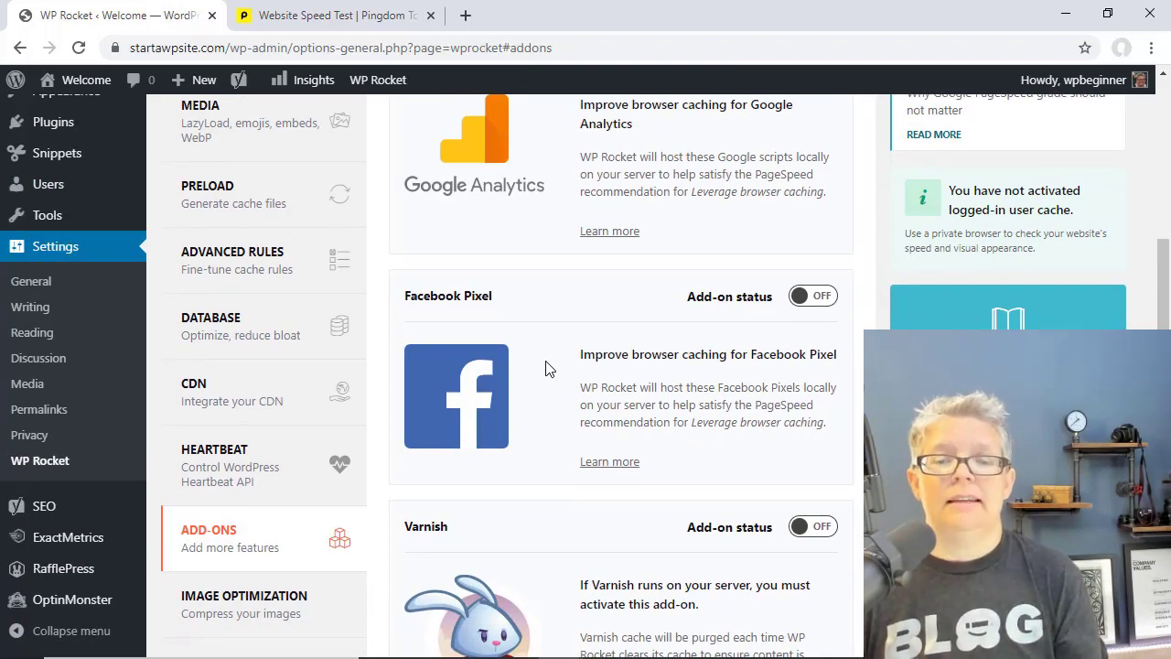
scroll(546, 368, down, 1)
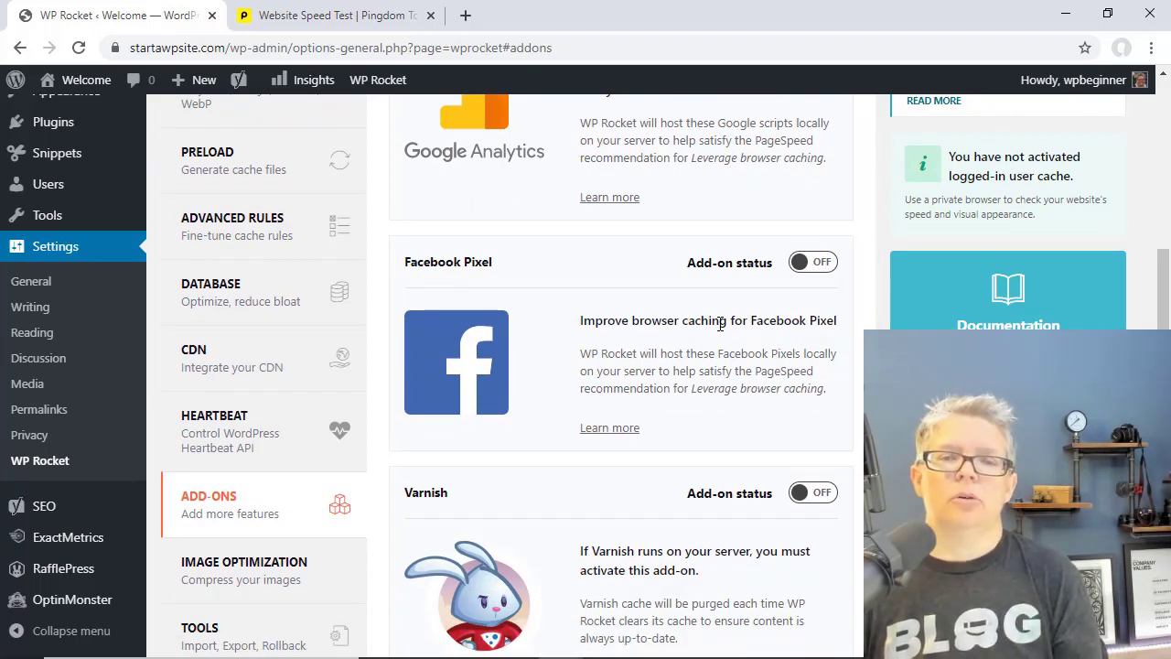
scroll(721, 324, down, 1)
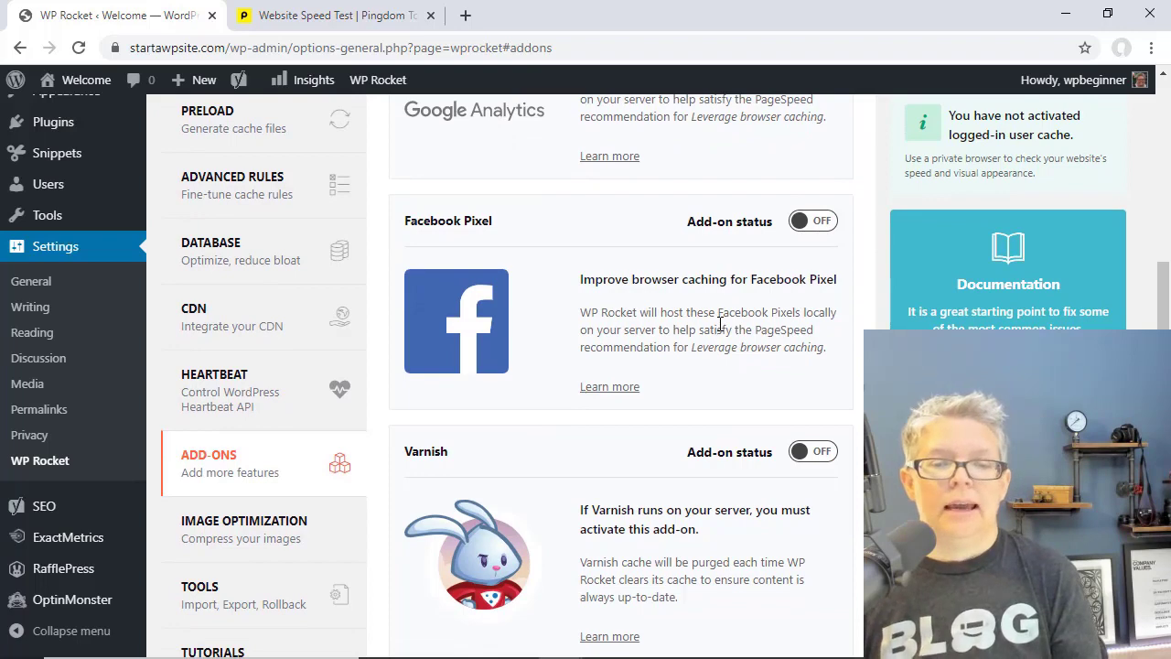
scroll(720, 324, down, 5)
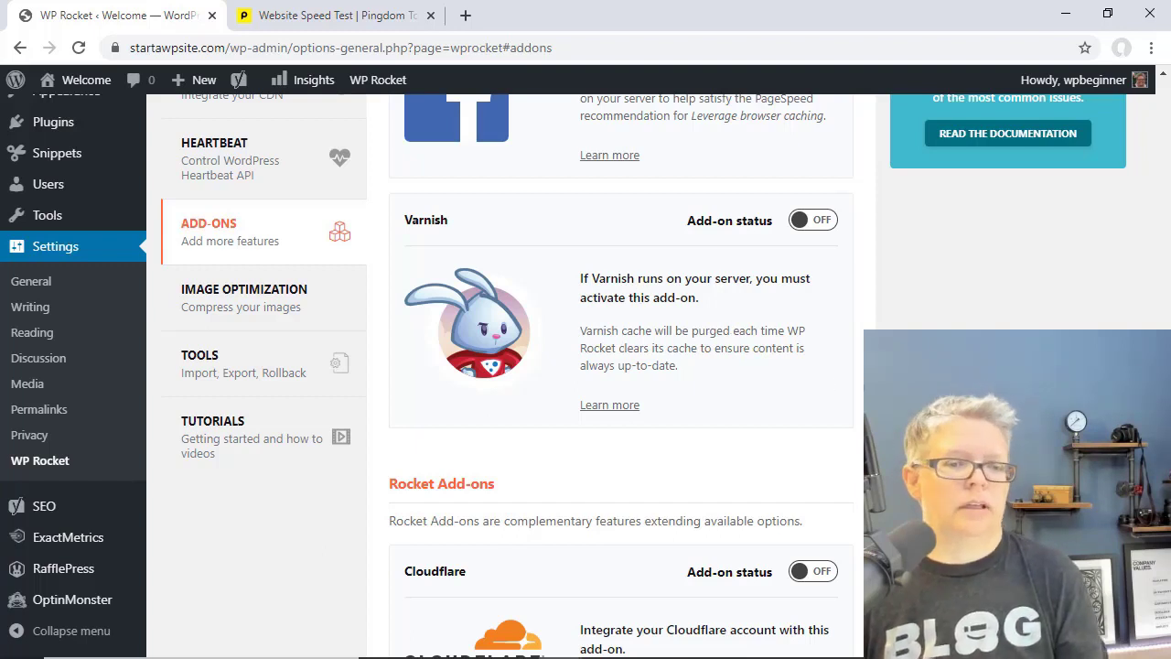
scroll(621, 376, down, 4)
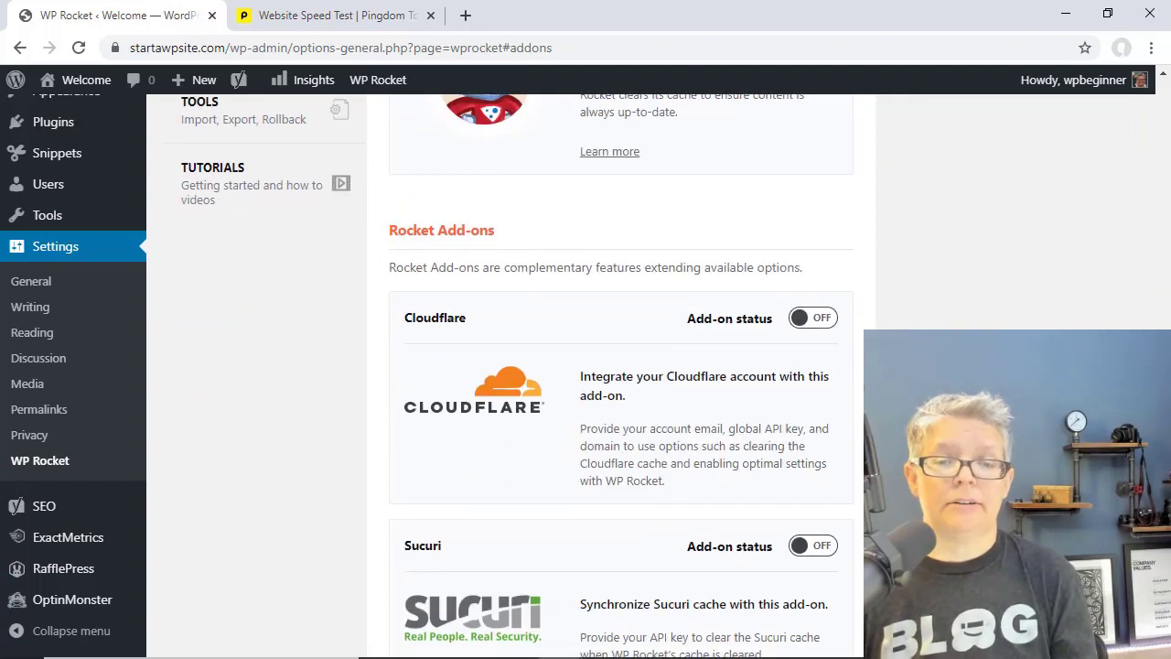
scroll(666, 368, down, 1)
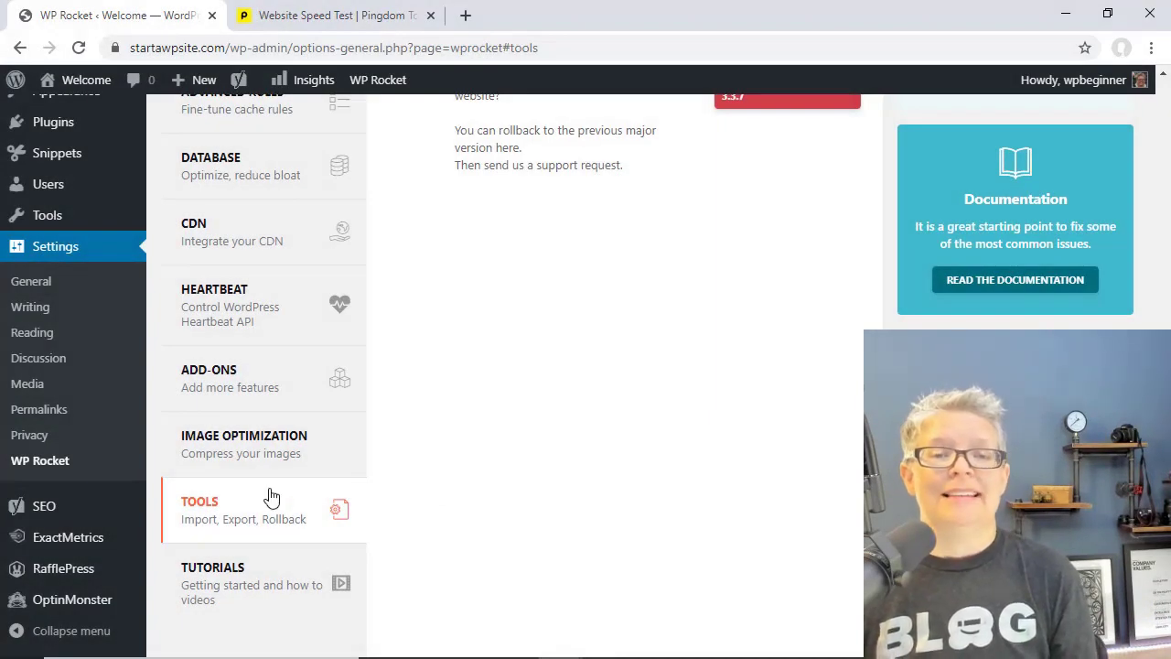
scroll(471, 452, up, 5)
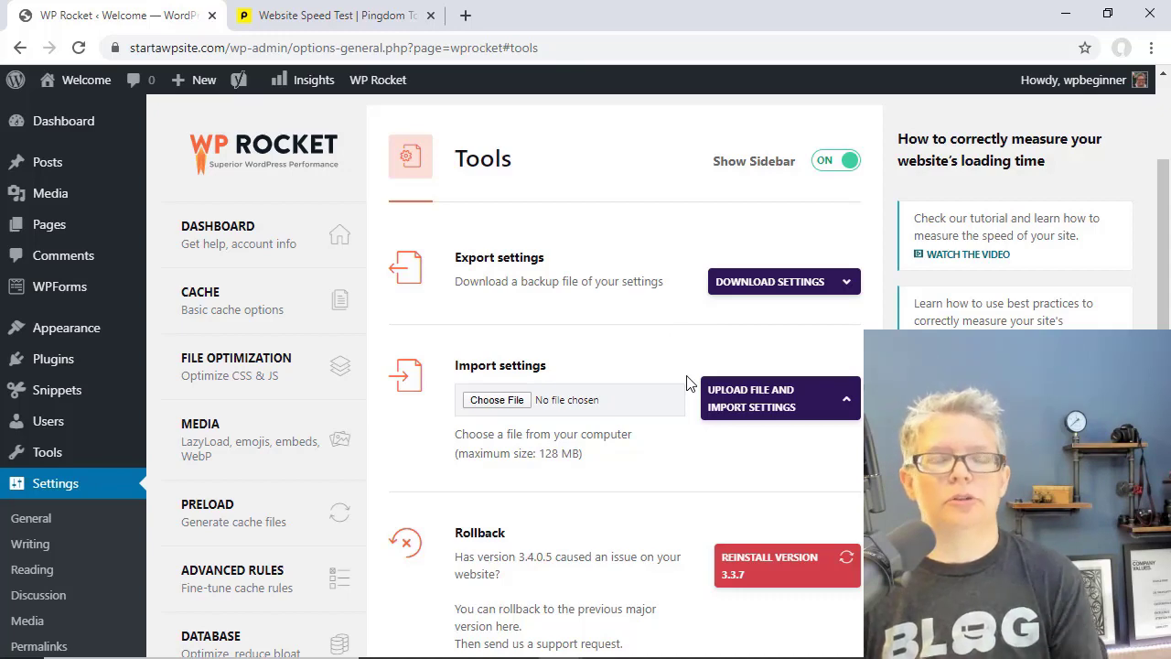
scroll(688, 382, down, 1)
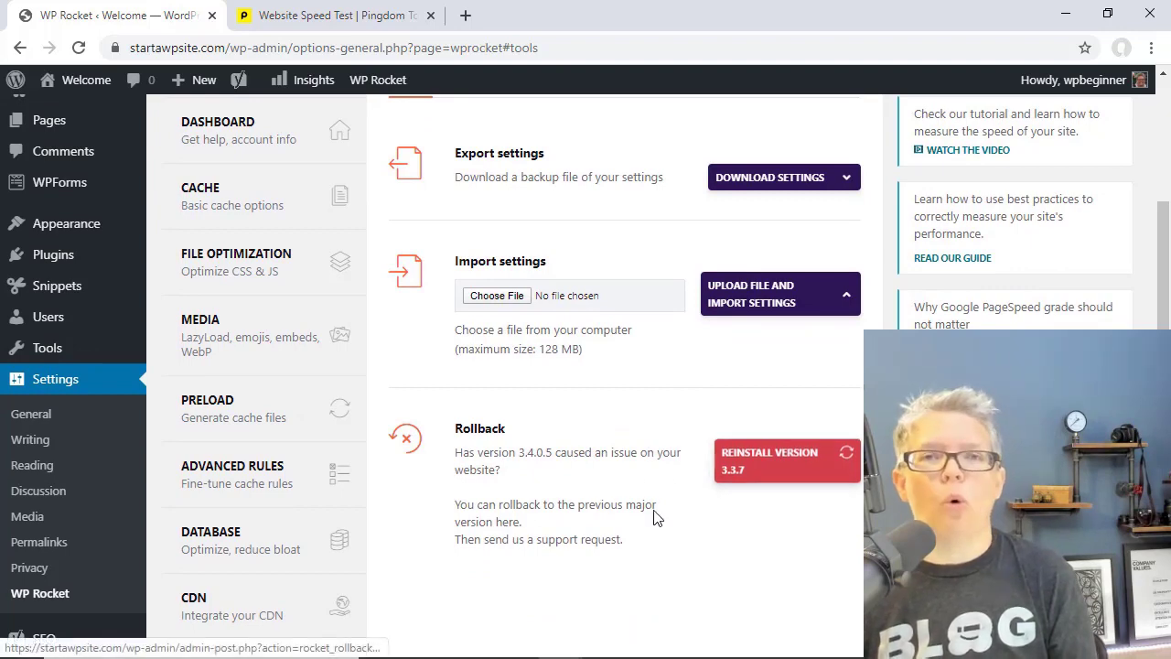
scroll(554, 528, down, 1)
scroll(553, 528, down, 4)
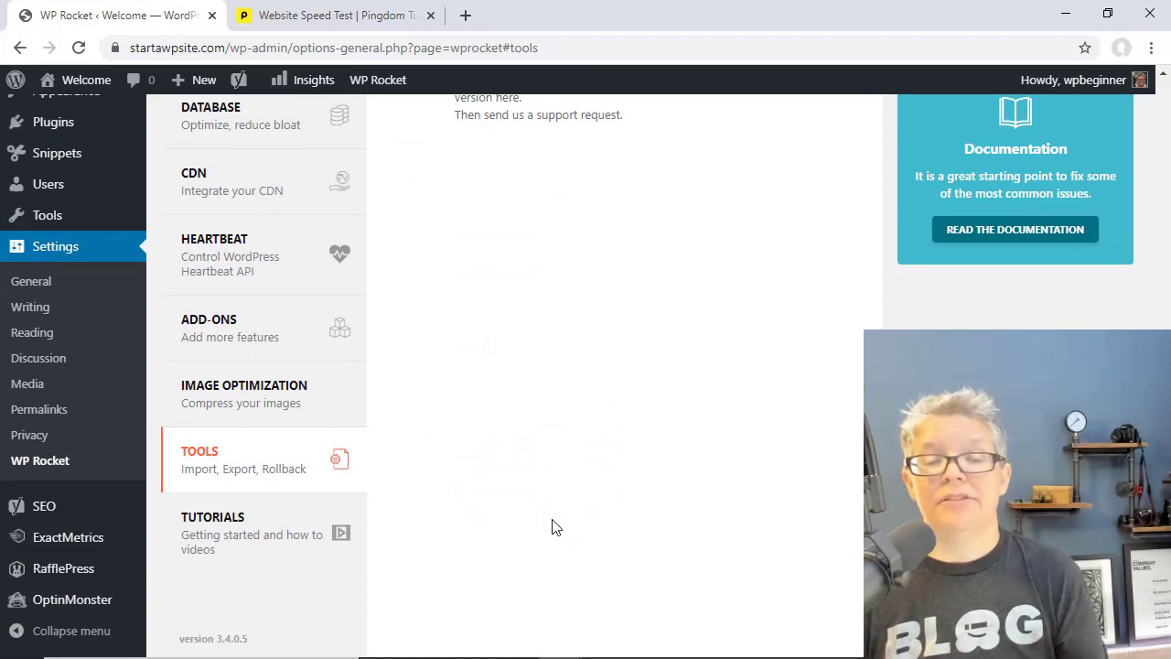
scroll(552, 527, down, 1)
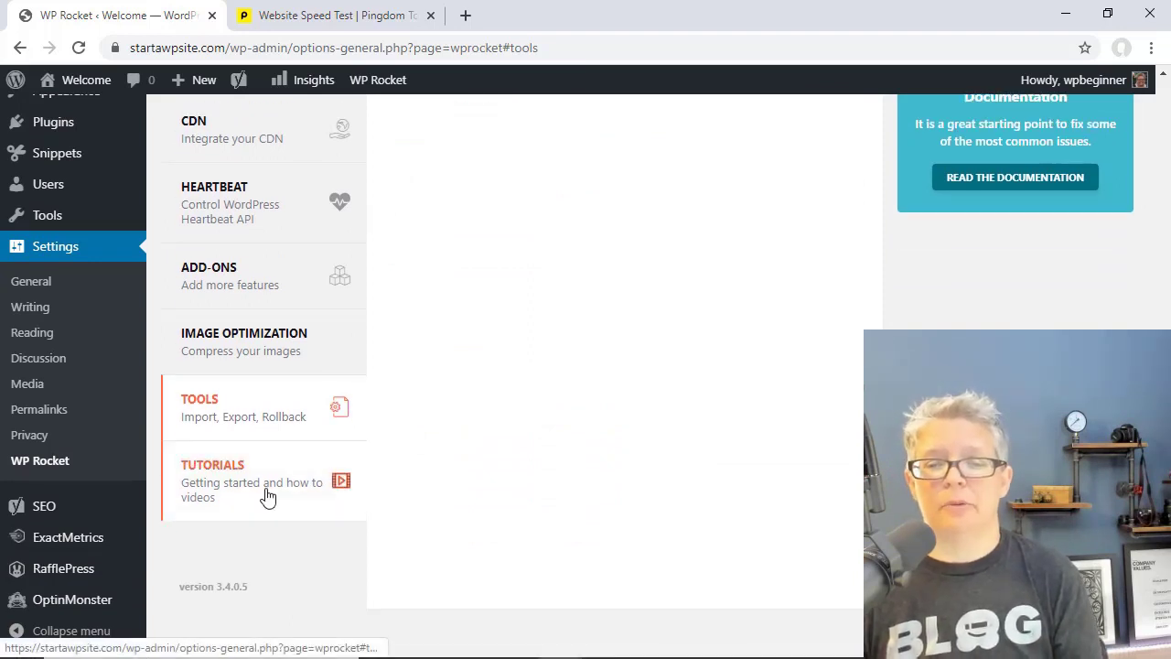
- Browse the WP Rocket Tutorials videos, including Getting Started, then return to the top
scroll(504, 450, up, 1)
click(269, 528)
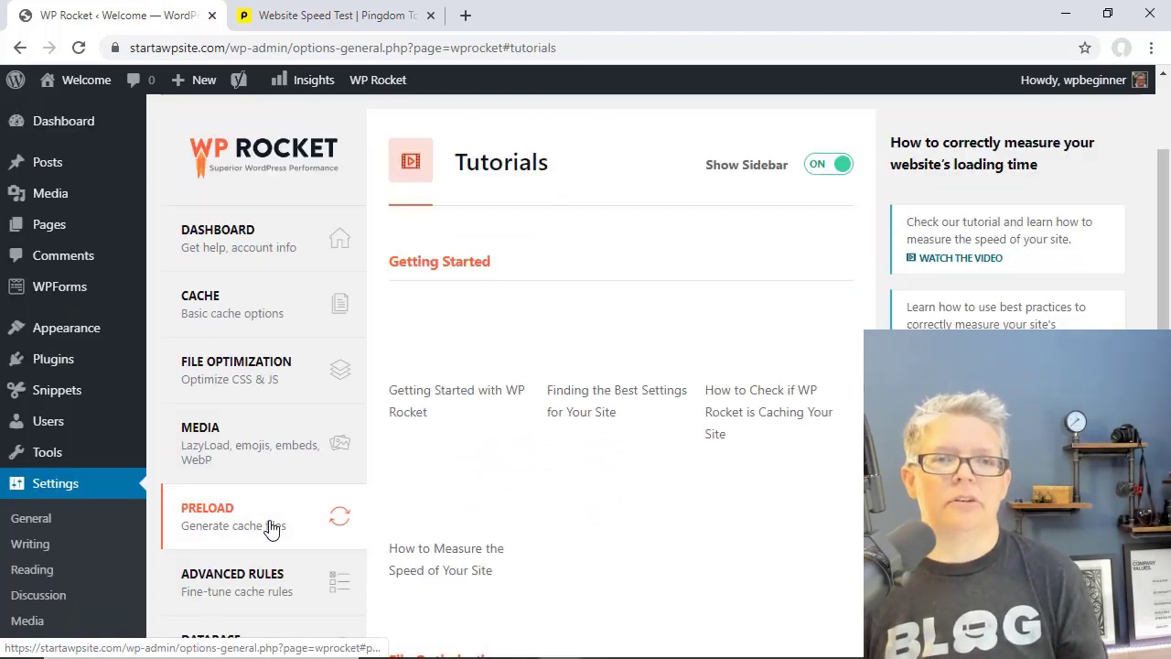
scroll(353, 489, down, 1)
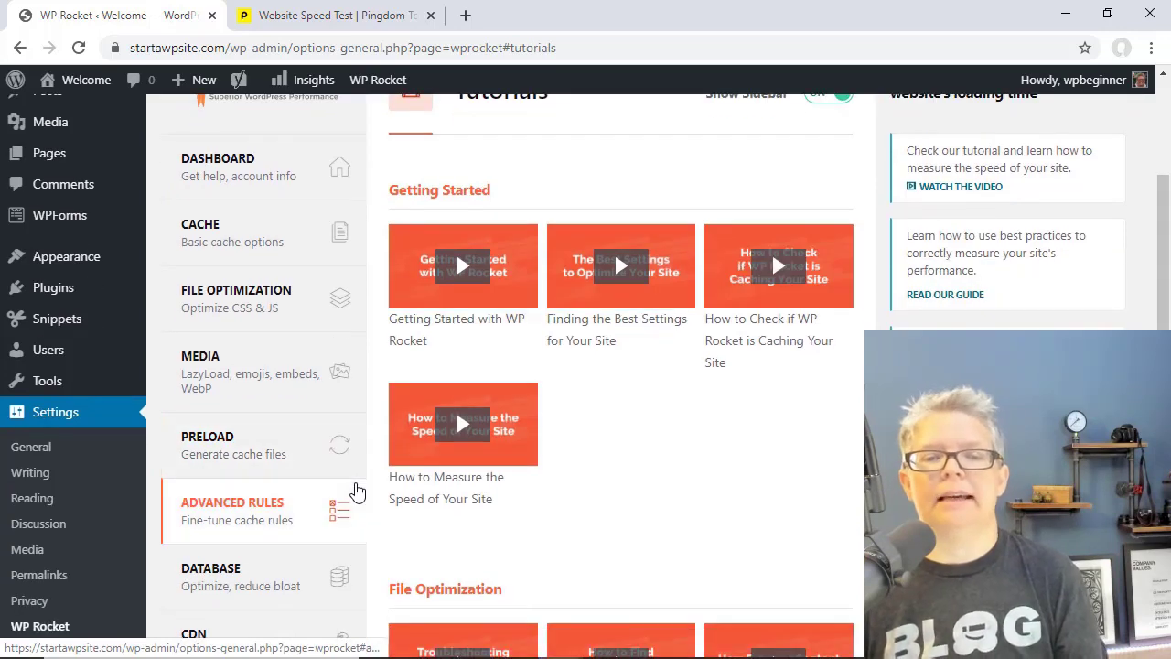
scroll(357, 491, down, 6)
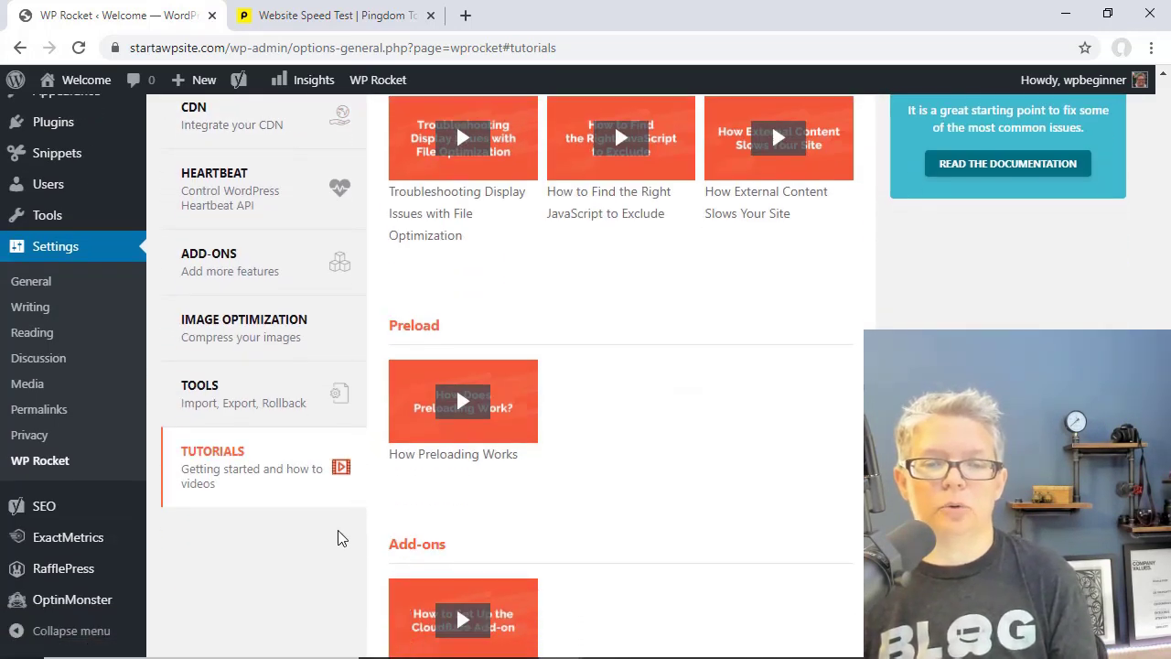
click(204, 465)
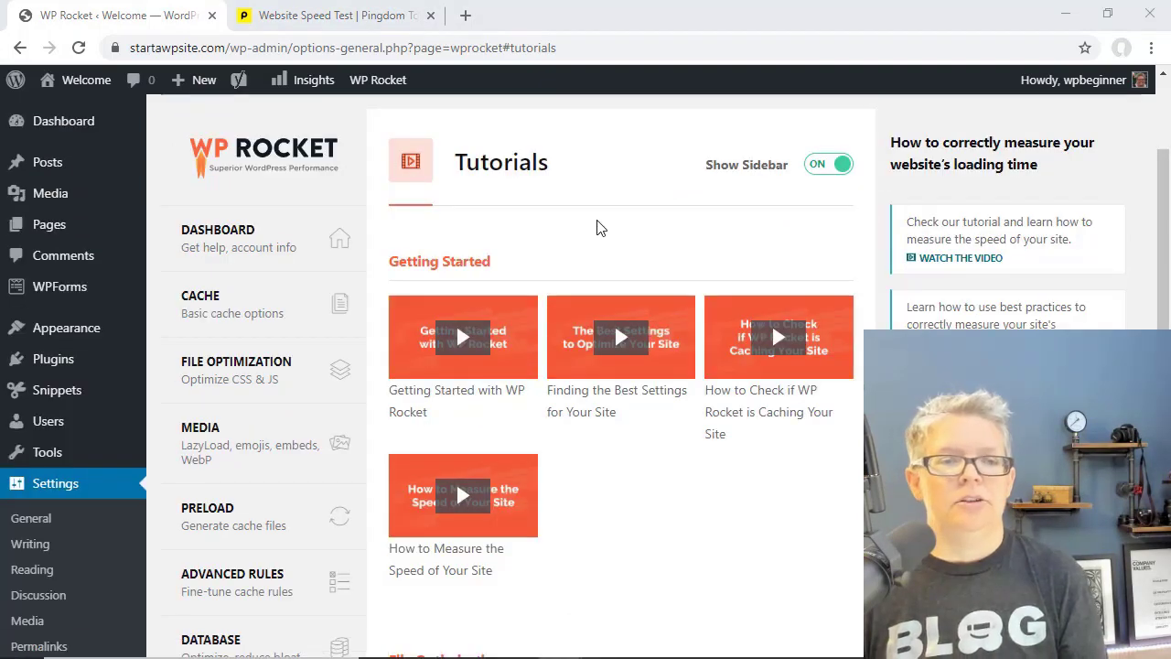
- Run Preload Cache from the WP Rocket Dashboard's Quick Actions, yielding 52 cached pages
click(266, 241)
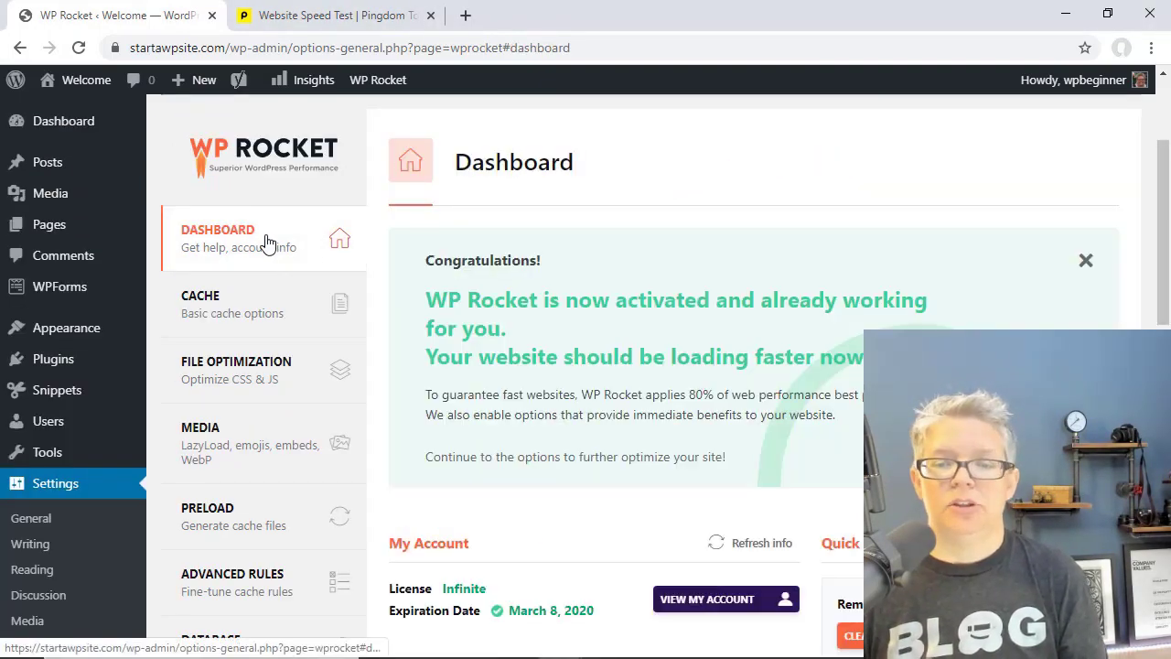
scroll(457, 305, down, 3)
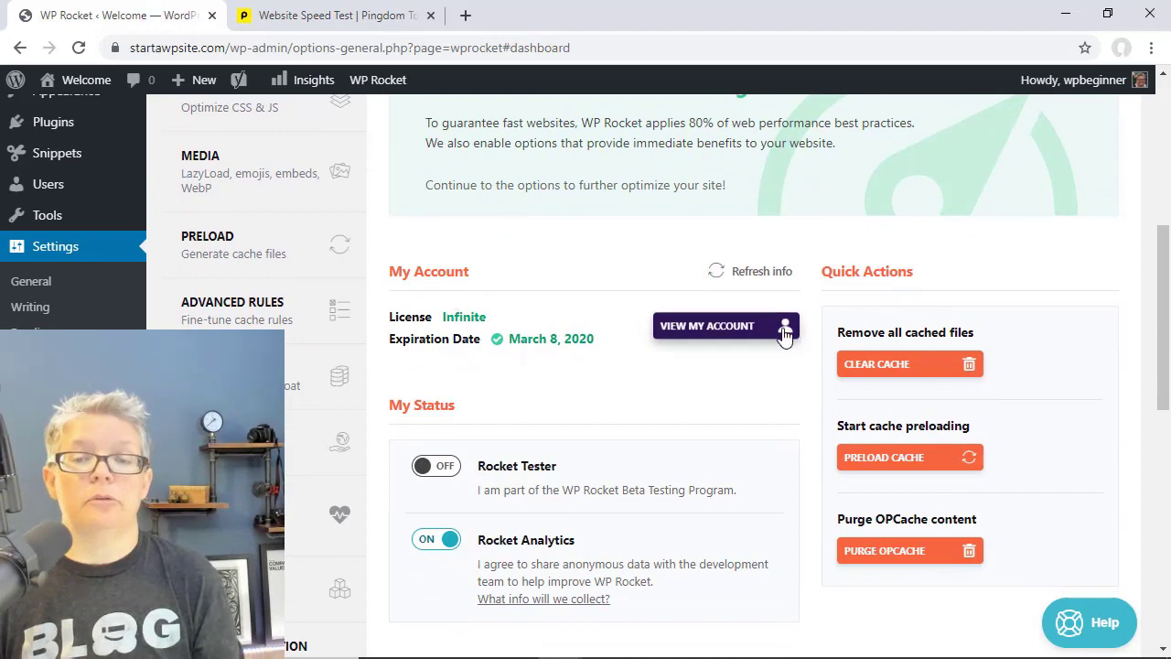
scroll(933, 380, down, 1)
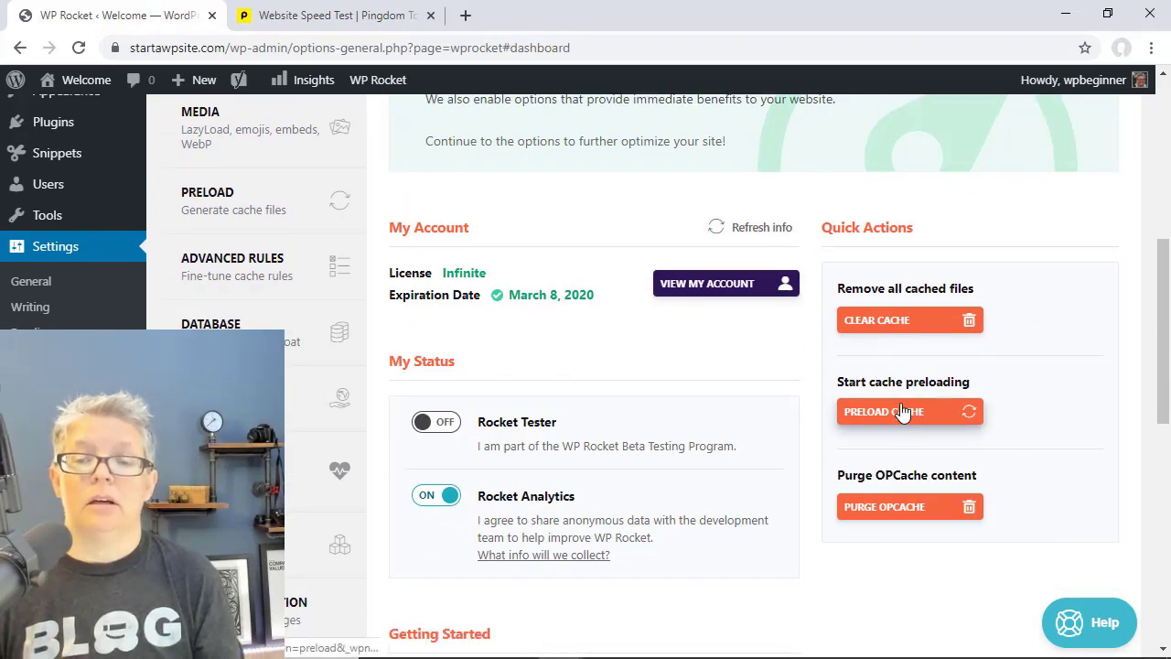
click(902, 411)
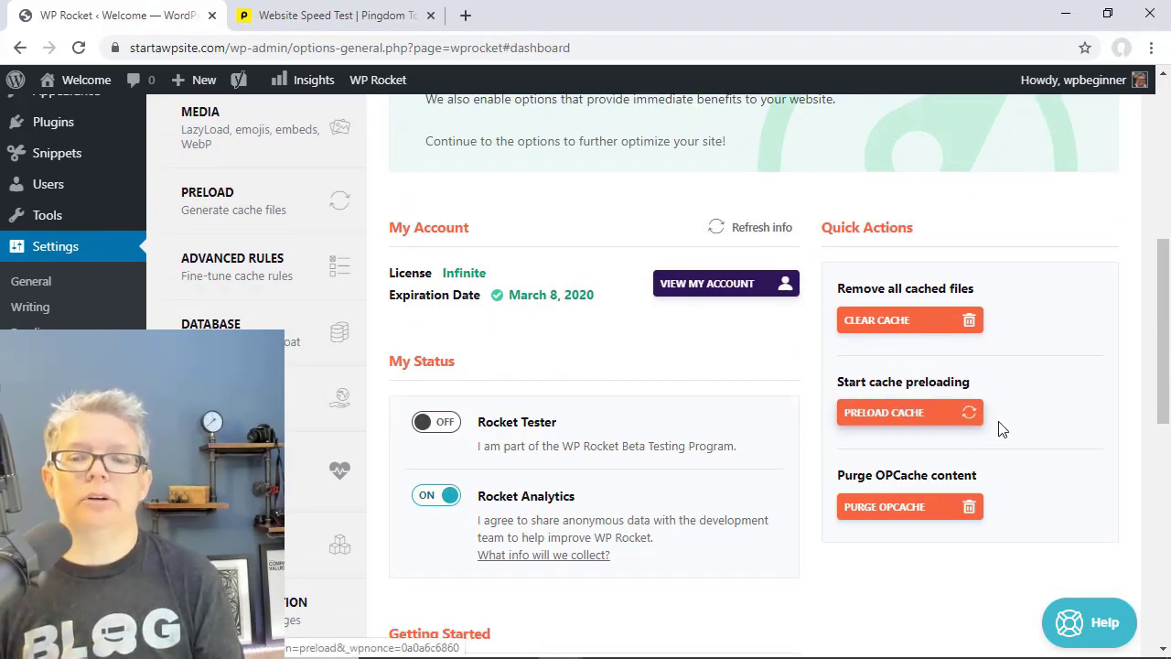
click(932, 518)
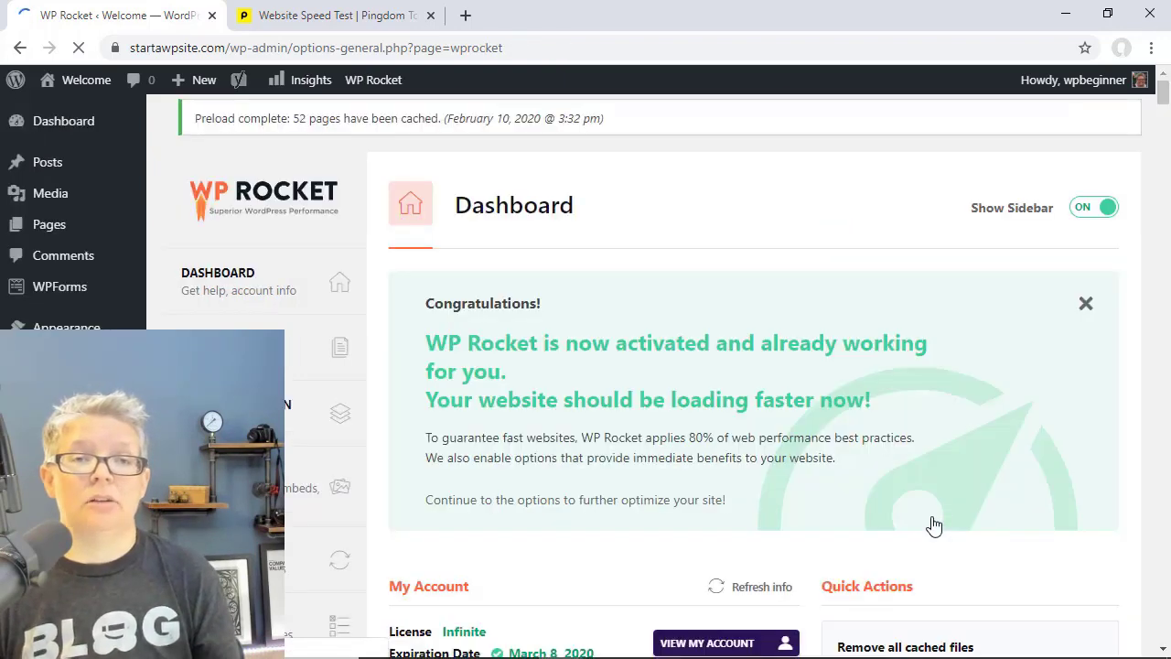
scroll(933, 522, down, 2)
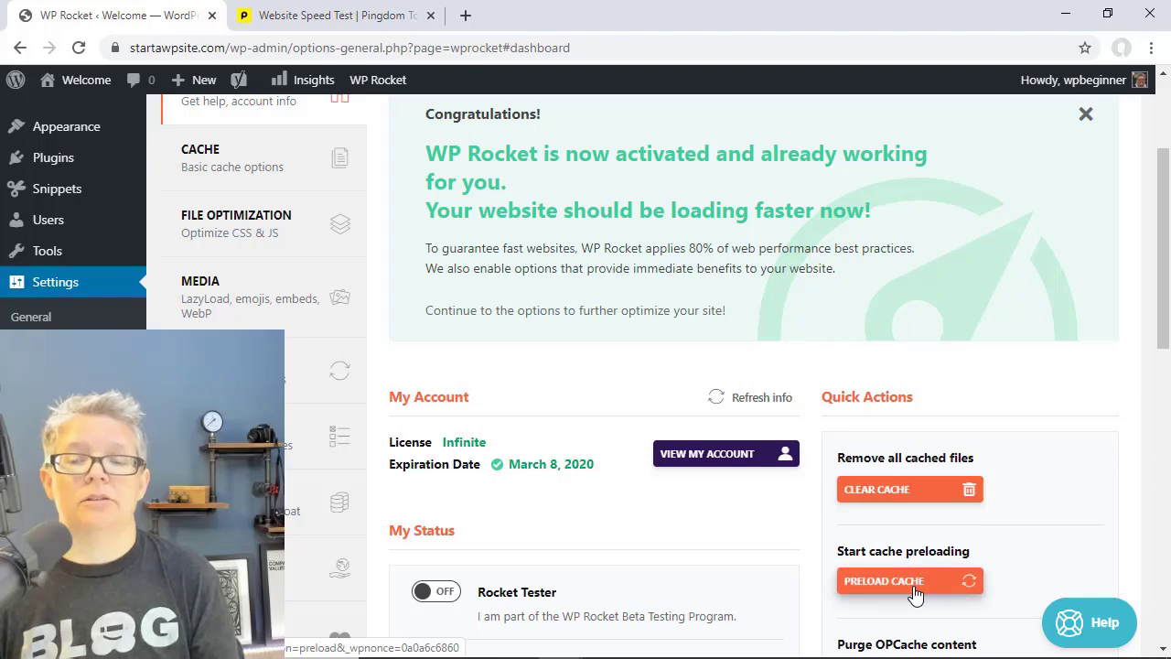
scroll(915, 595, up, 2)
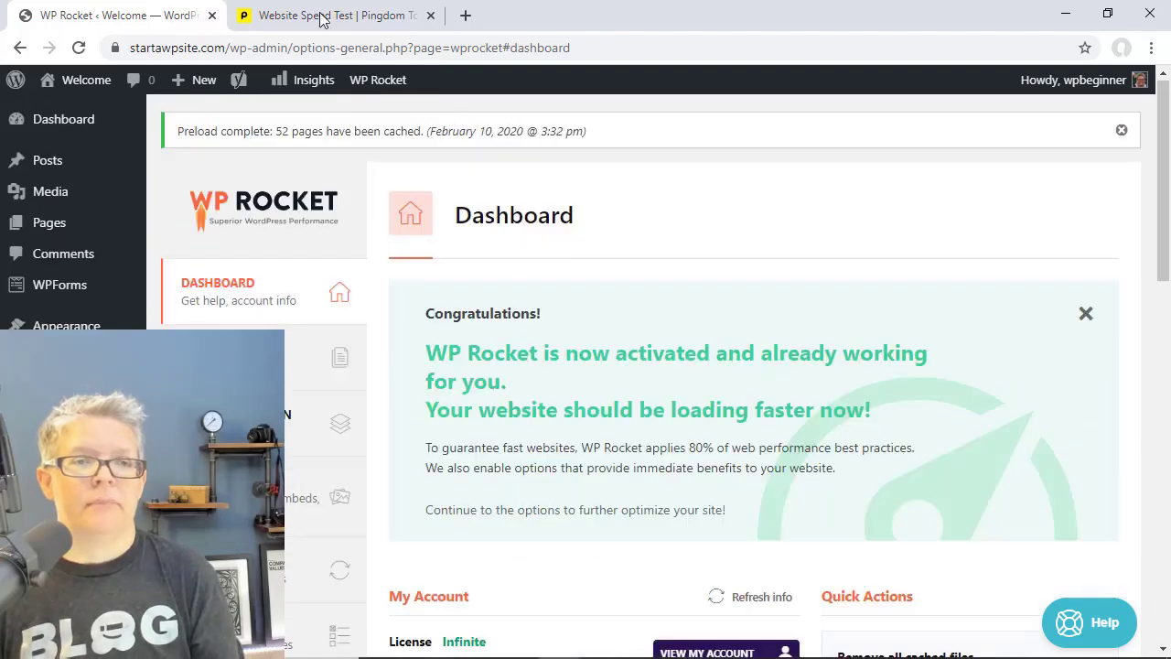
- Rerun the Pingdom test for startawpsite.com, scoring B 85 with 1.05 s load time
click(311, 17)
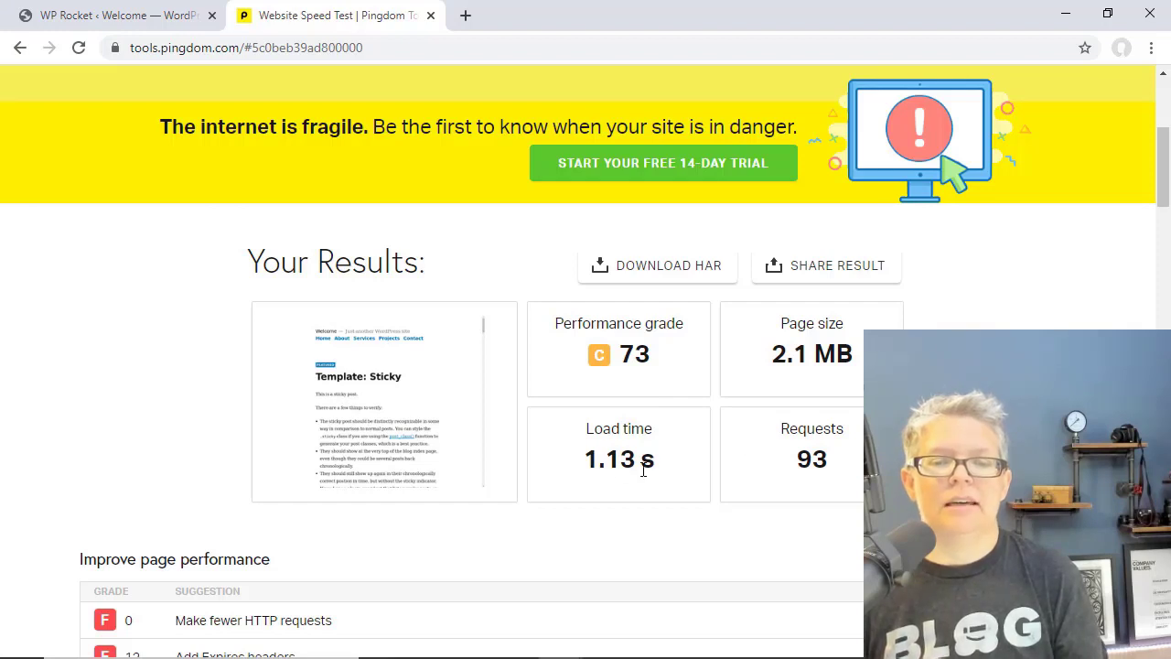
scroll(644, 466, up, 1)
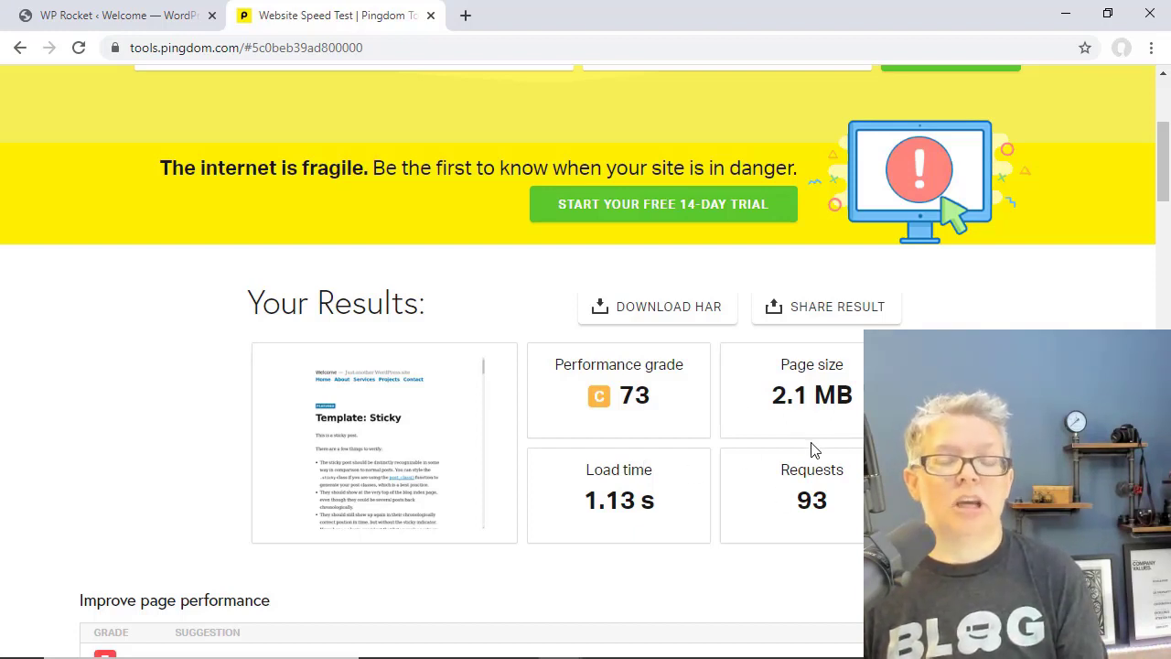
scroll(811, 448, up, 1)
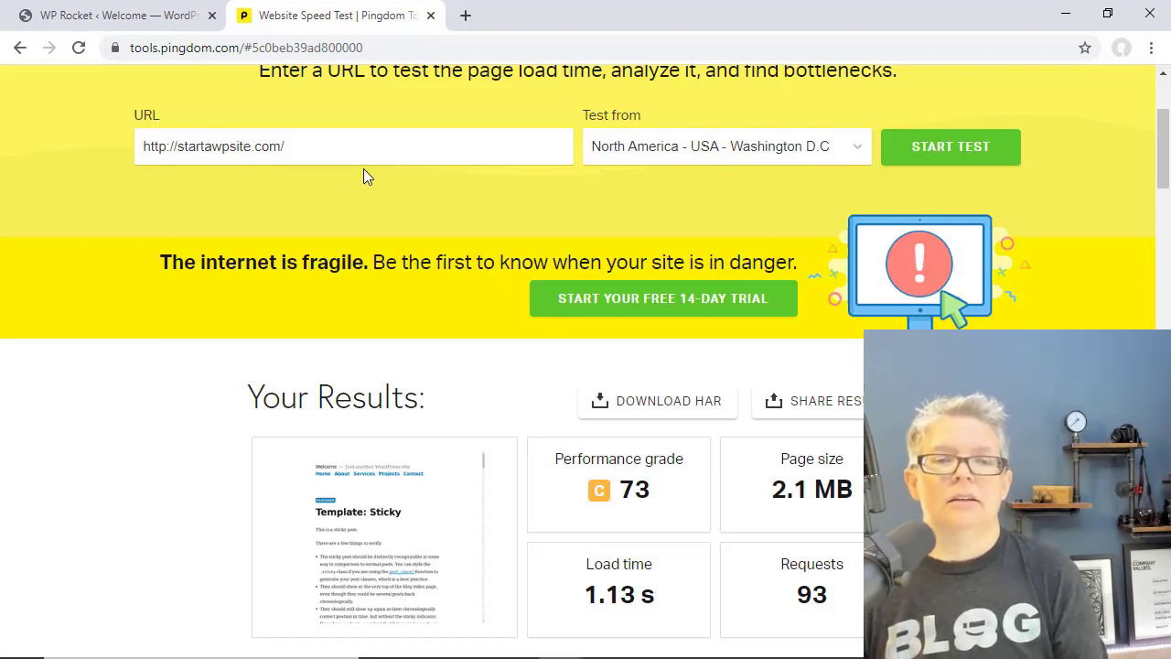
scroll(395, 160, up, 2)
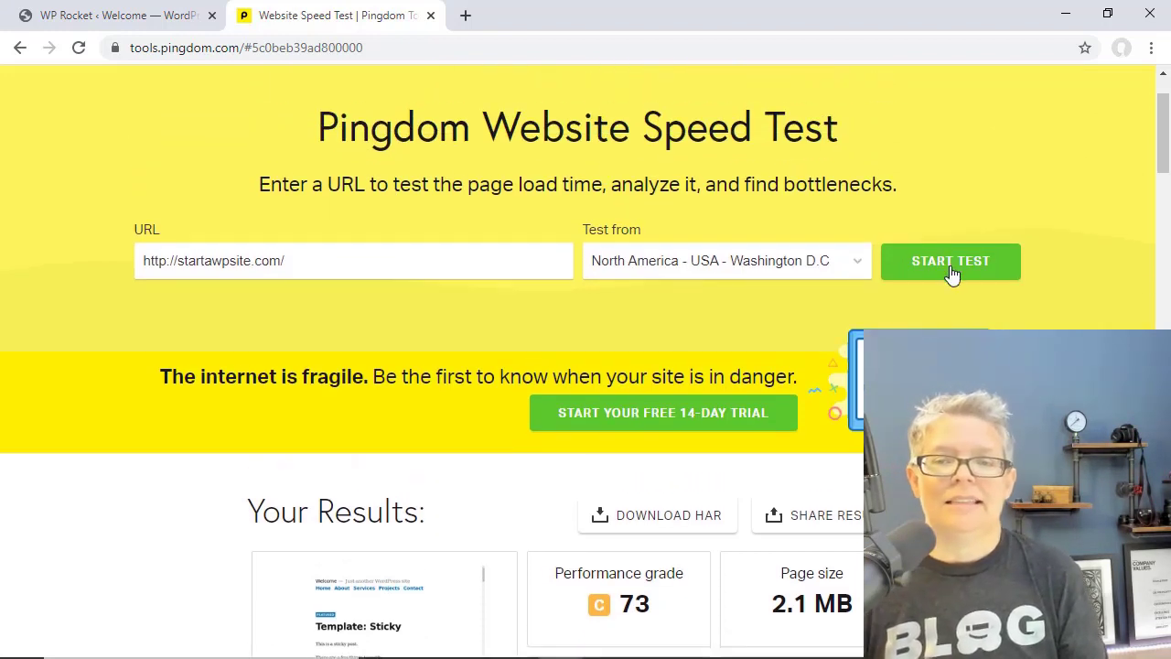
click(952, 271)
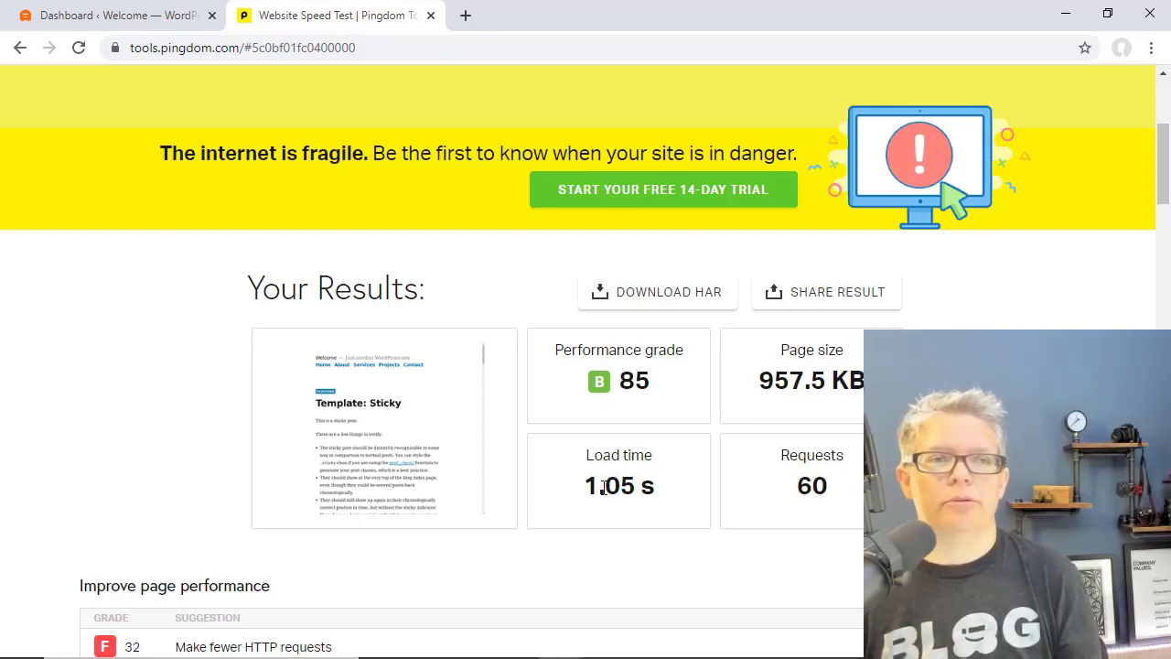
scroll(604, 486, down, 1)
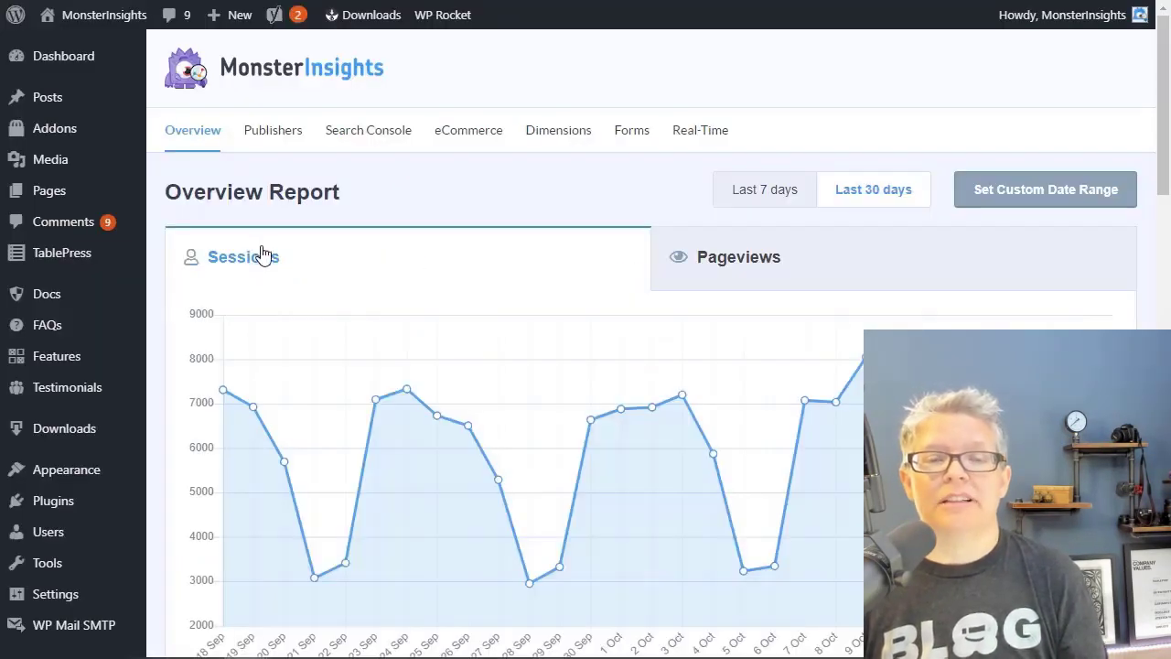
- Switch the Overview Report to Last 7 days, back to Last 30 days, and review the charts
click(750, 196)
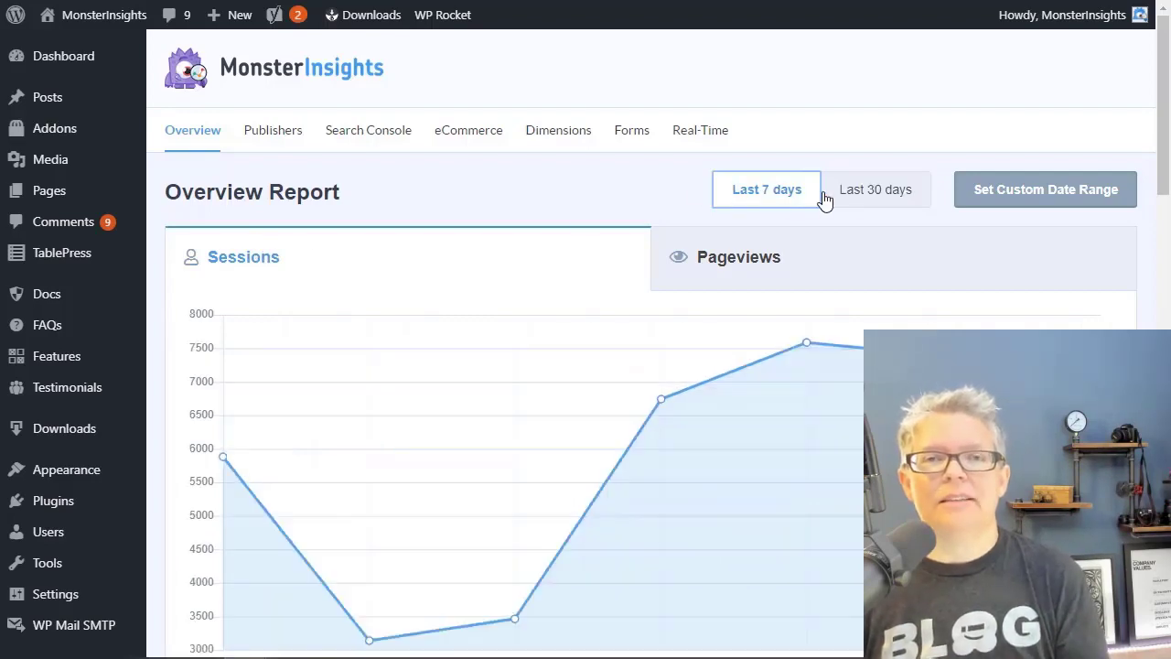
click(865, 198)
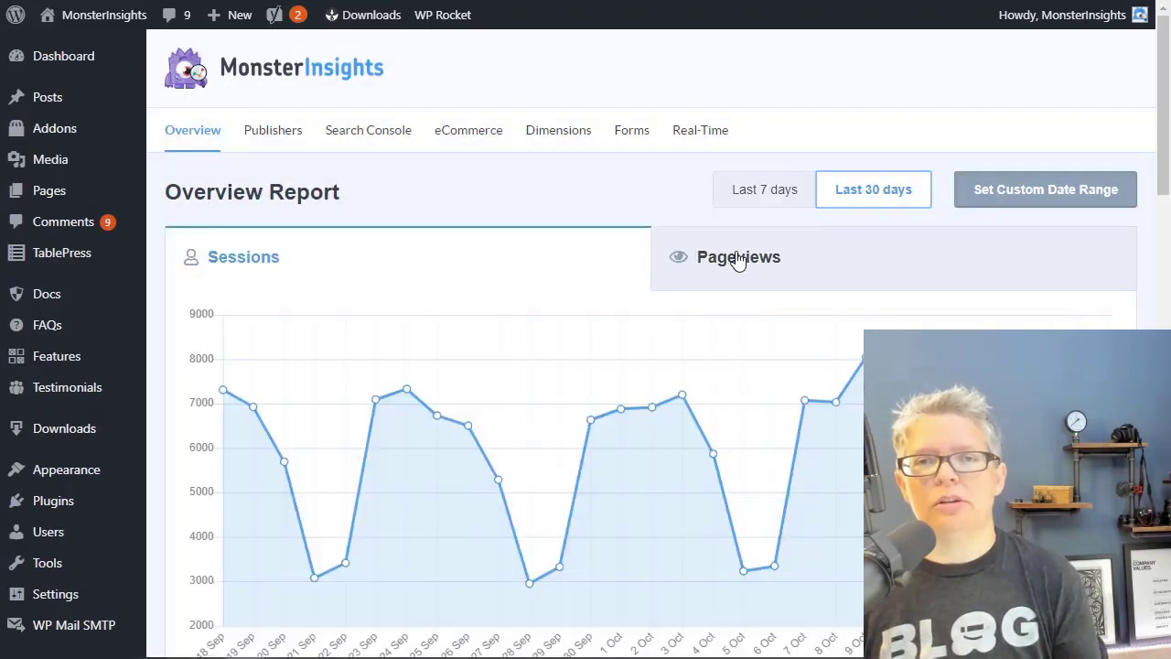
scroll(158, 314, down, 5)
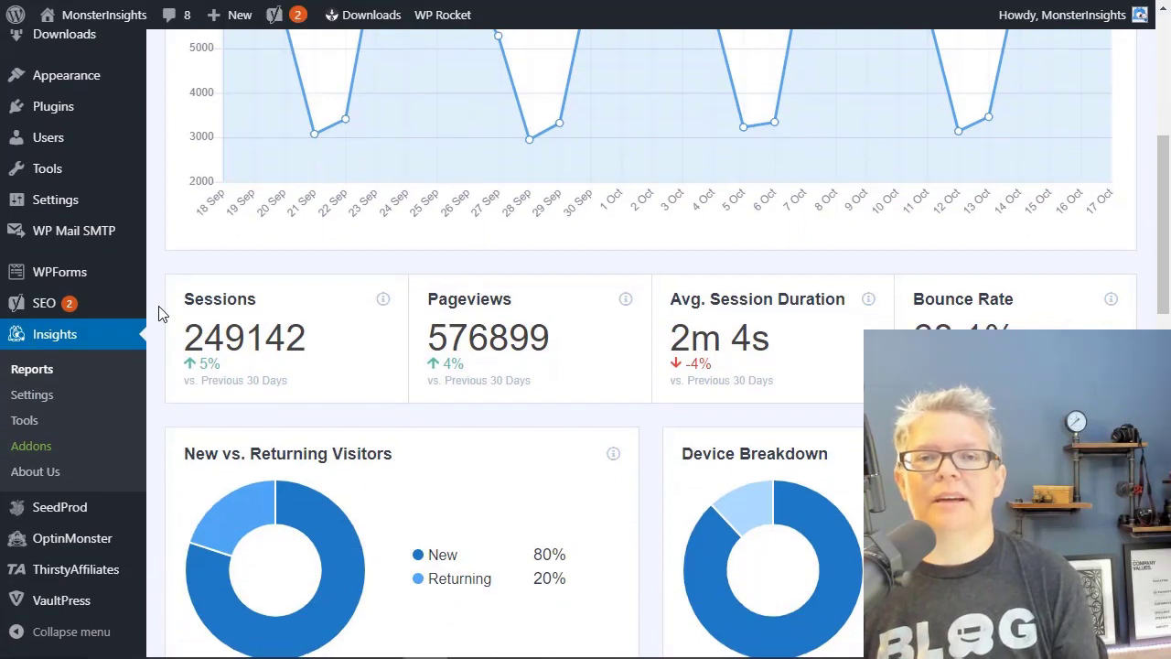
scroll(157, 314, down, 3)
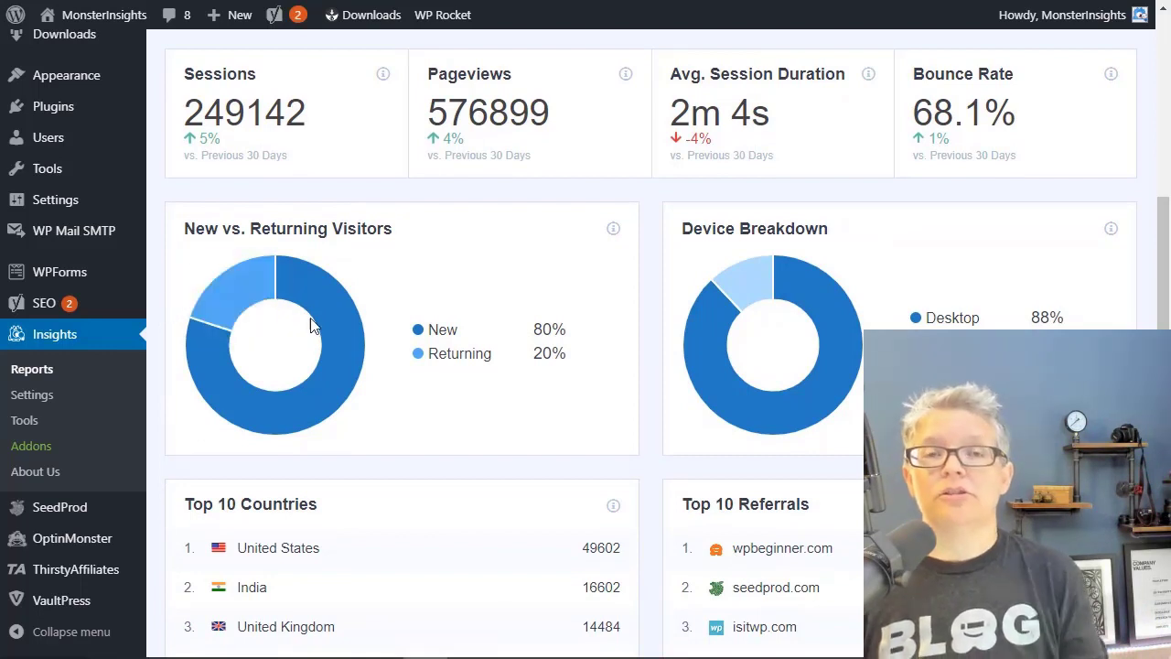
mouse_move(333, 346)
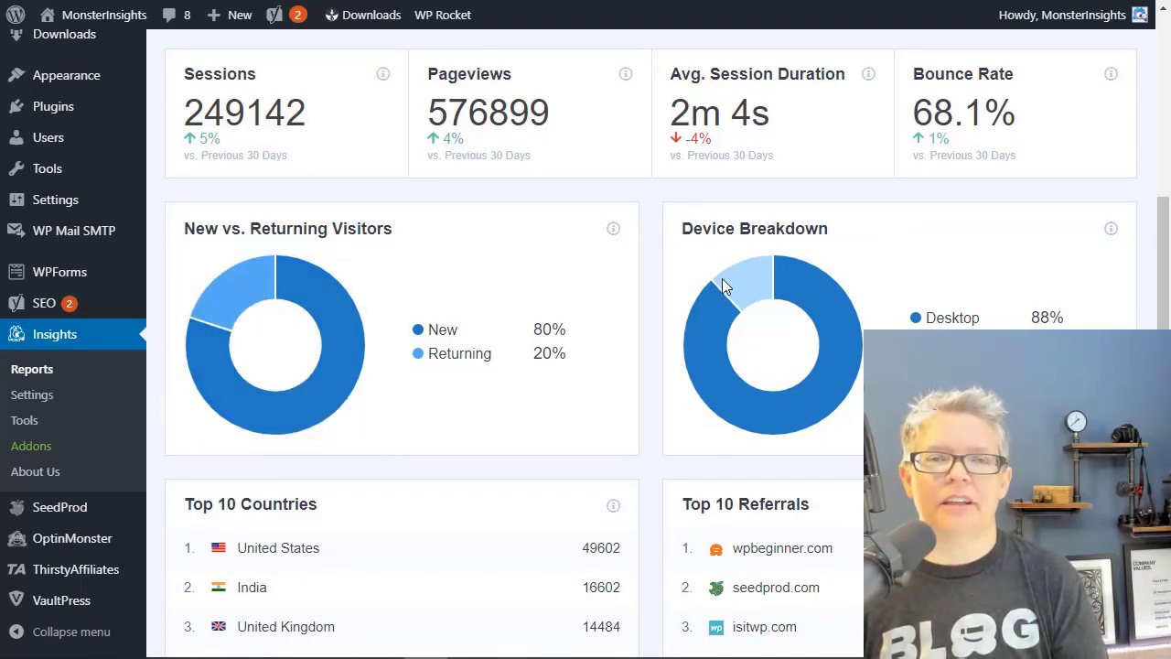
mouse_move(744, 286)
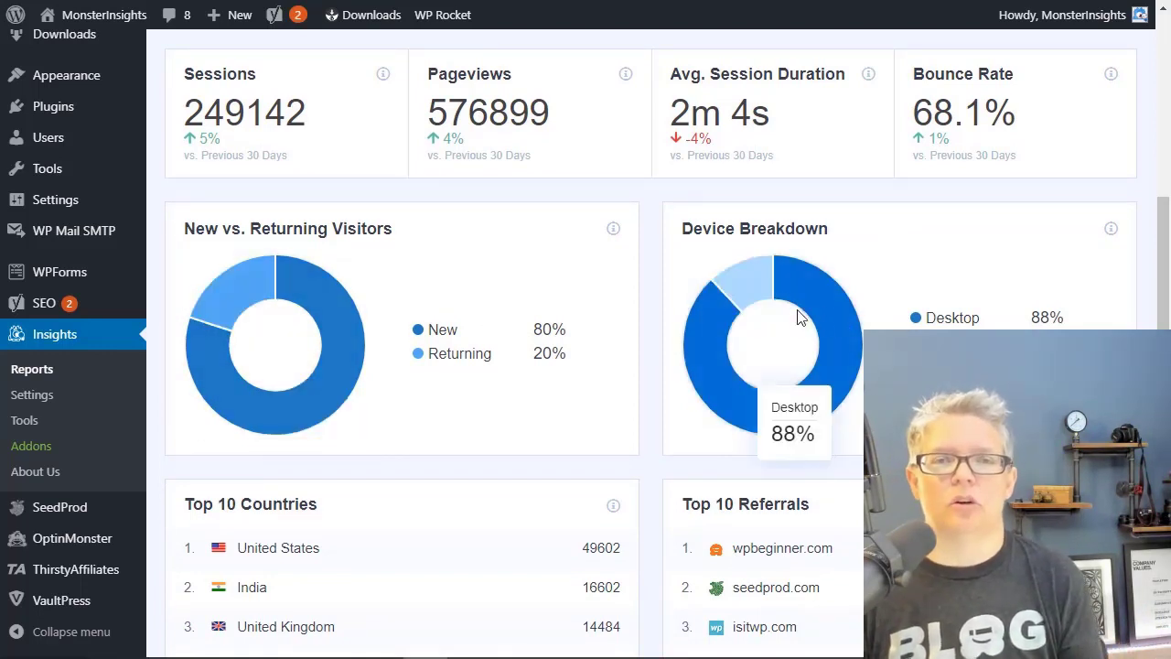
- Go to monsterinsights.com by entering 'monsterin' in the address bar
scroll(655, 345, down, 1)
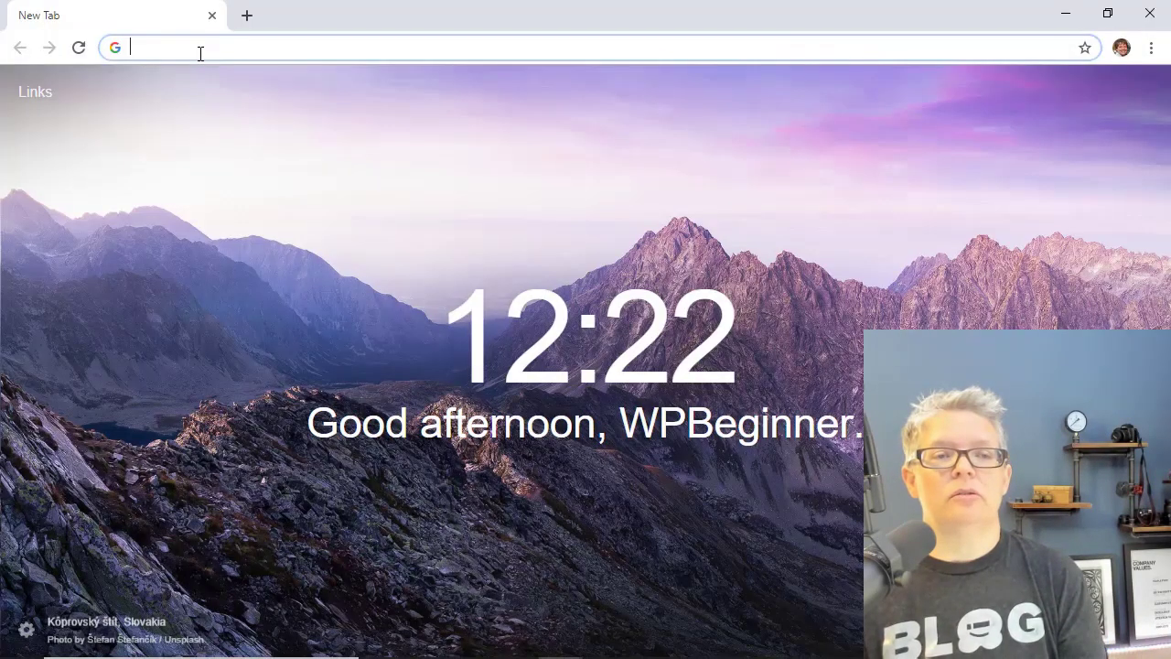
text(monsterinsights.com)
key(Return)
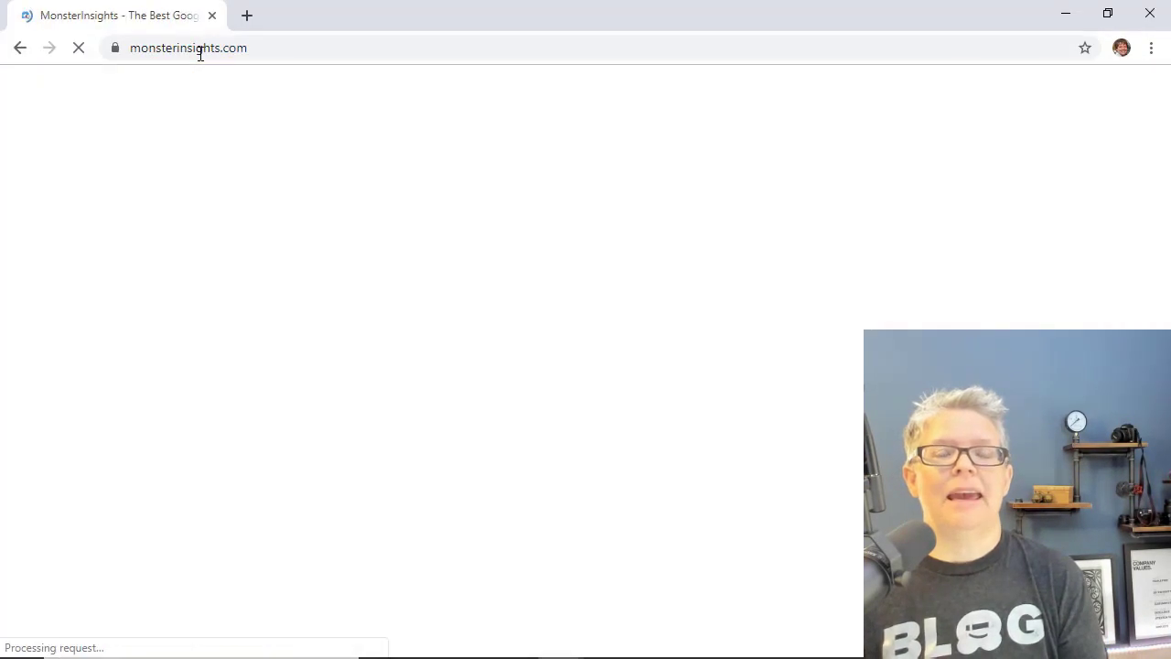